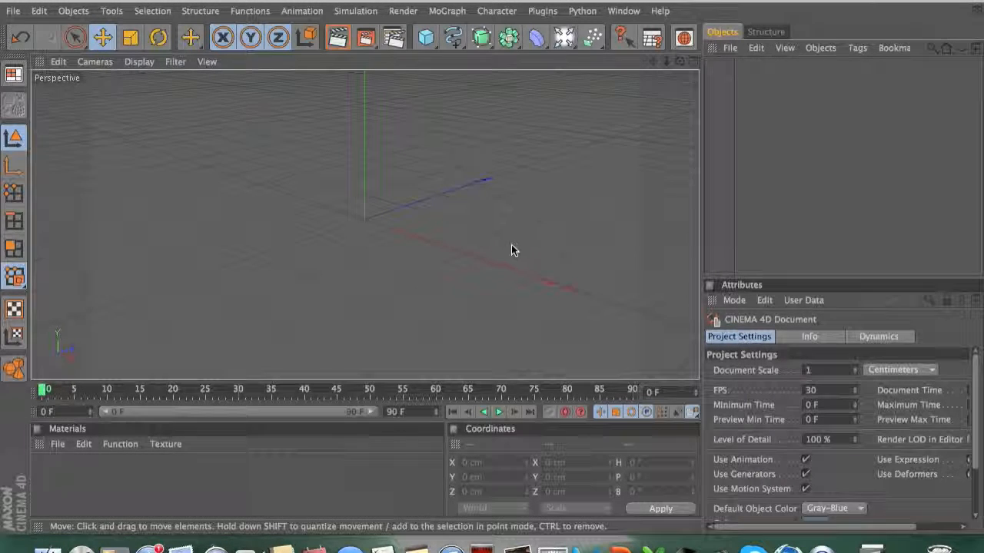
Step: Add a MoText object to the scene
{"action": "left_click", "coordinate": [447, 14]}
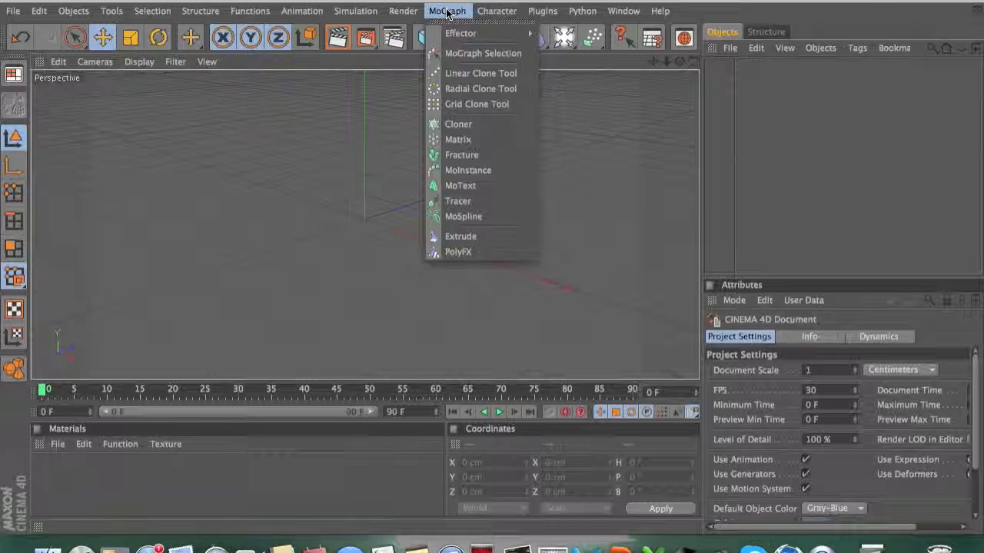
{"action": "left_click", "coordinate": [480, 167]}
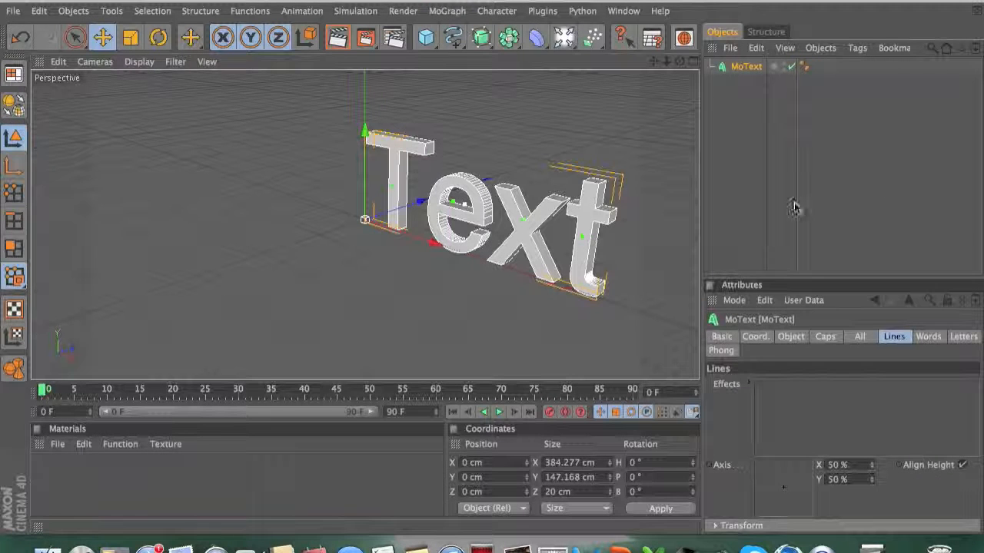
Step: Set the MoText's text to Transformers in its object properties
{"action": "left_click", "coordinate": [789, 337]}
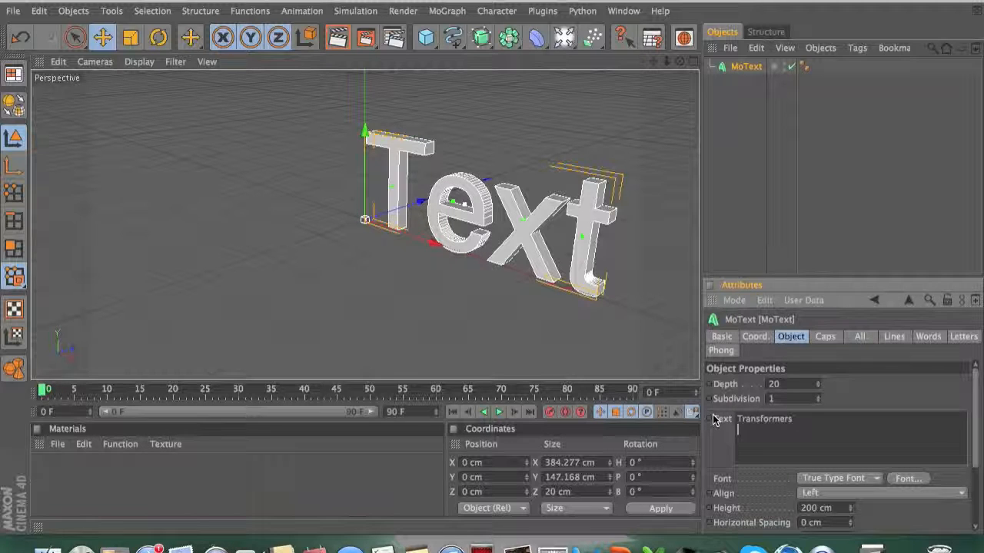
{"action": "left_click", "coordinate": [841, 389]}
Step: Set the MoText depth to 75 and its subdivision to 12
{"action": "left_click", "coordinate": [792, 387]}
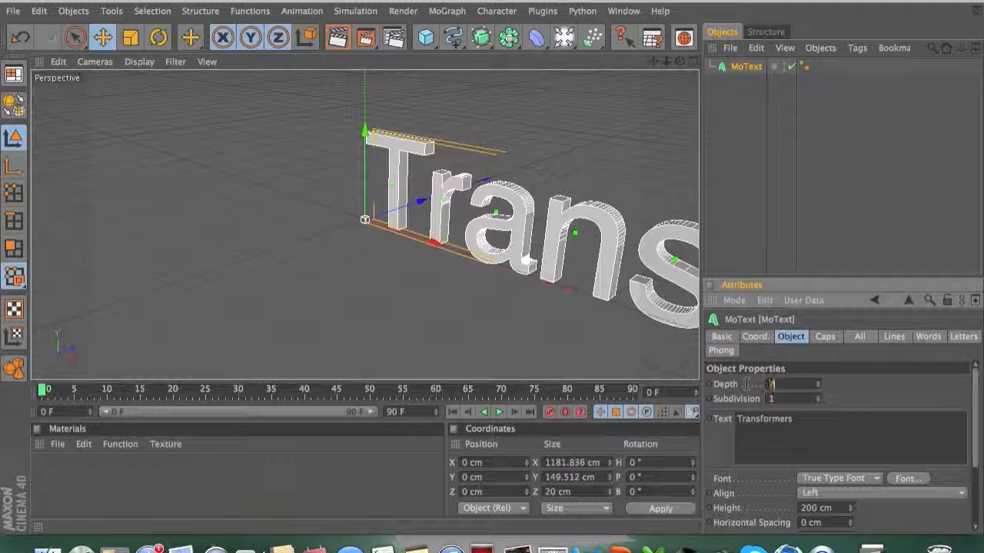
{"action": "key", "text": "Tab"}
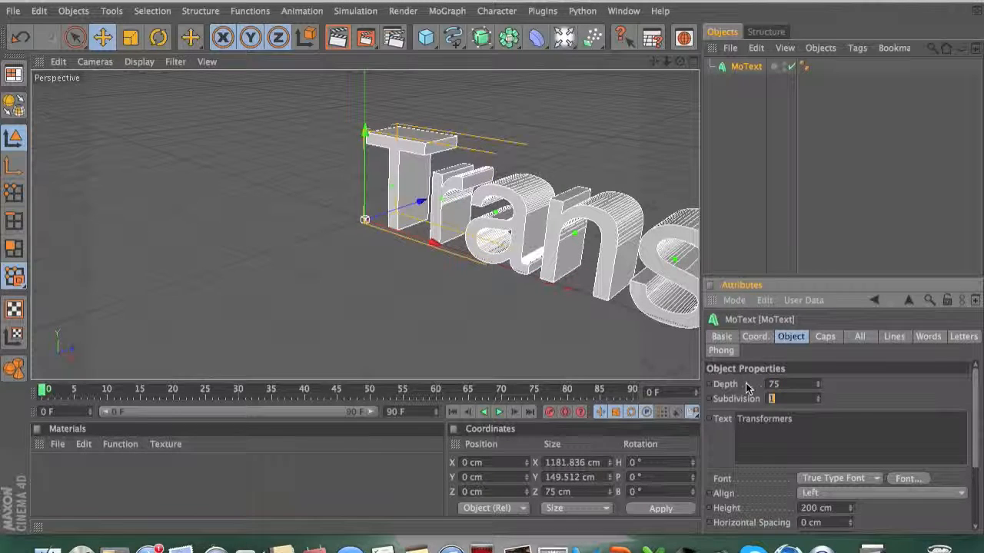
{"action": "type", "text": "12"}
{"action": "key", "text": "Return"}
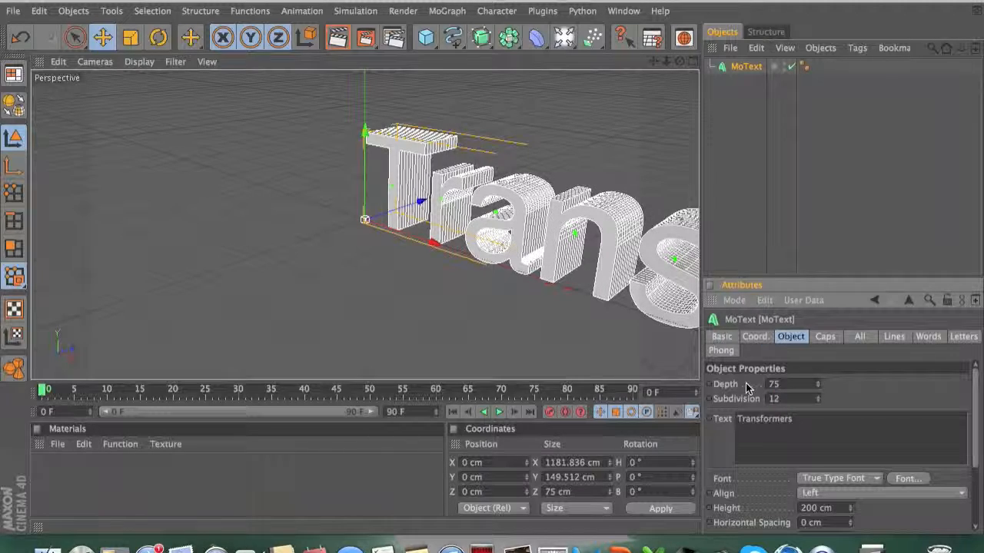
Step: Change the MoText font to Bitsumishi
{"action": "scroll", "coordinate": [467, 276], "scroll_direction": "down", "scroll_amount": 5}
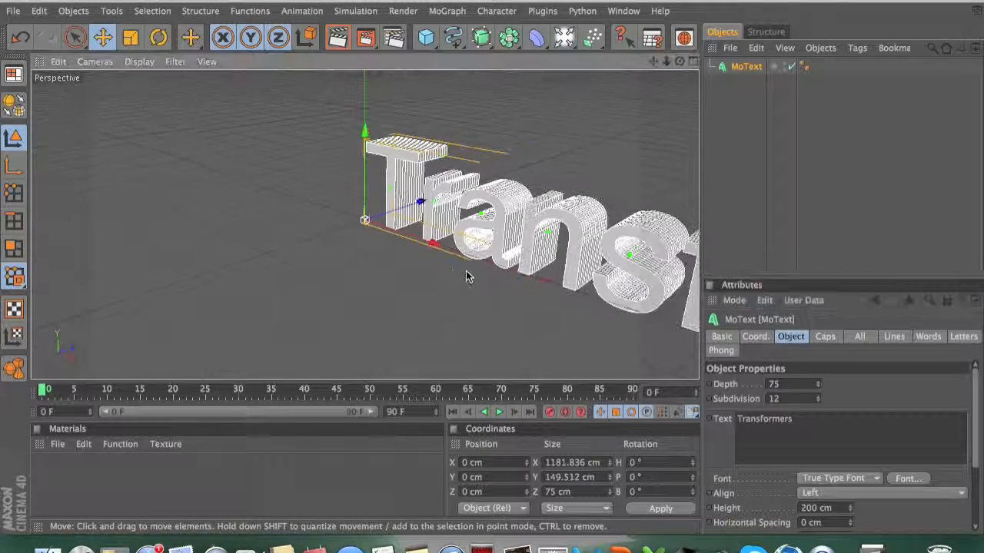
{"action": "left_click_drag", "start_coordinate": [654, 63], "coordinate": [403, 63]}
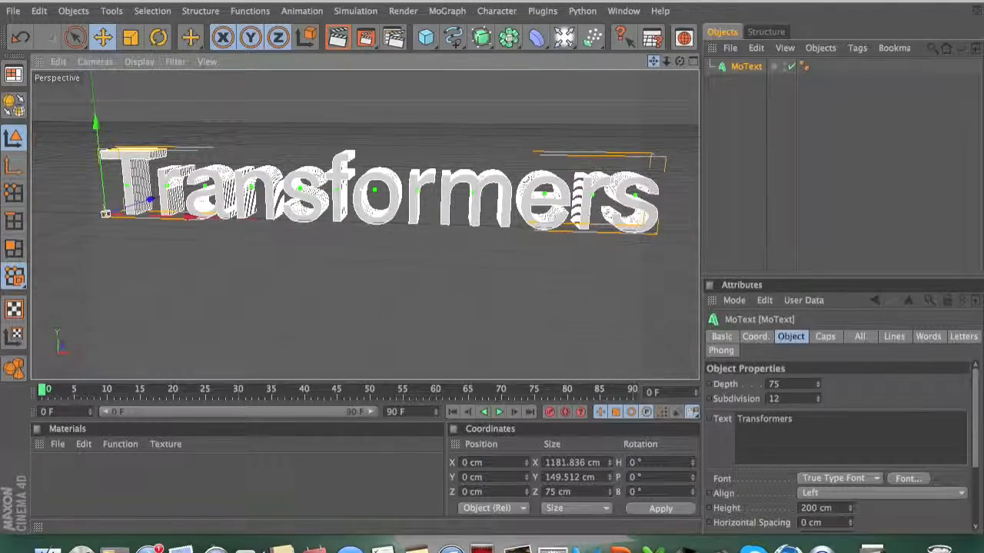
{"action": "scroll", "coordinate": [585, 156], "scroll_direction": "down", "scroll_amount": 3}
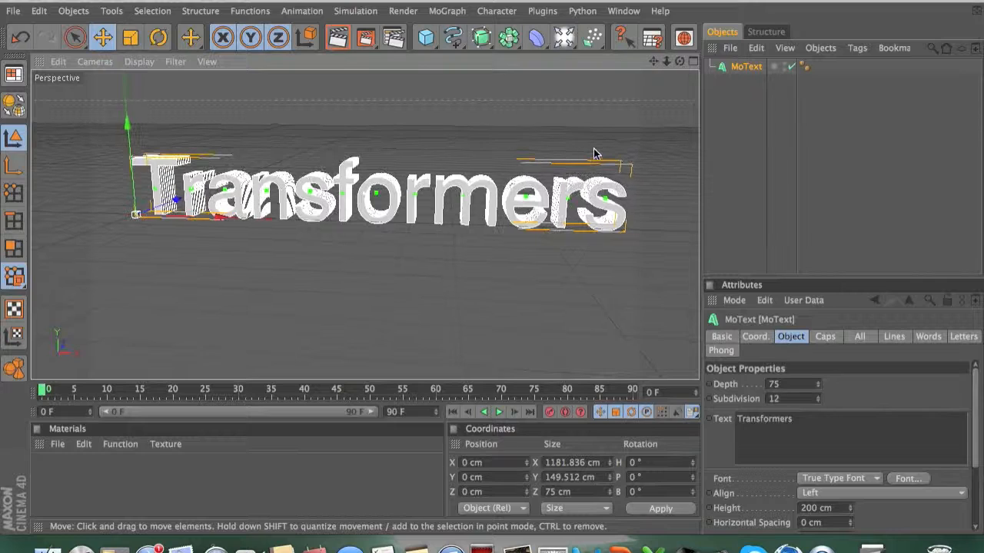
{"action": "left_click_drag", "start_coordinate": [654, 63], "coordinate": [685, 59]}
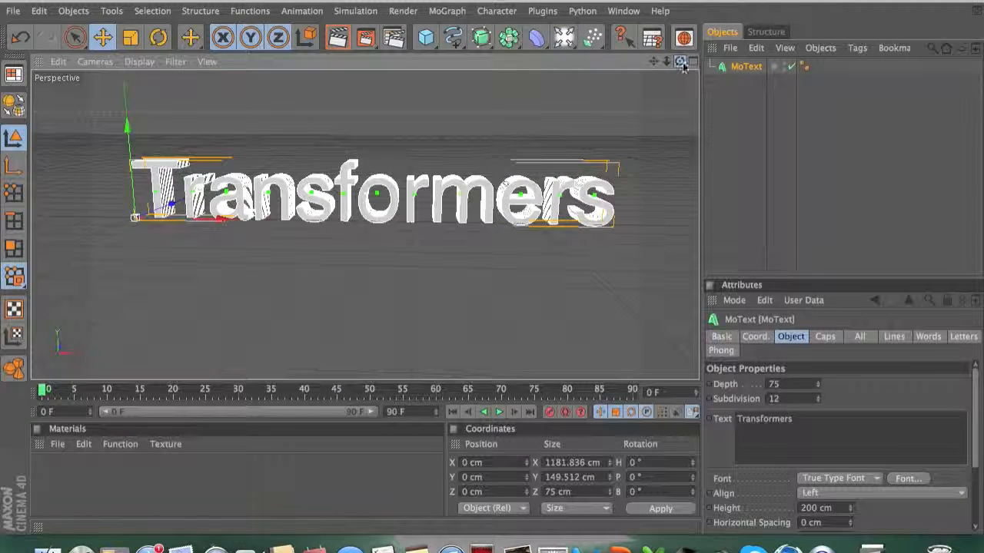
{"action": "left_click_drag", "start_coordinate": [976, 399], "coordinate": [976, 436]}
{"action": "left_click", "coordinate": [908, 414]}
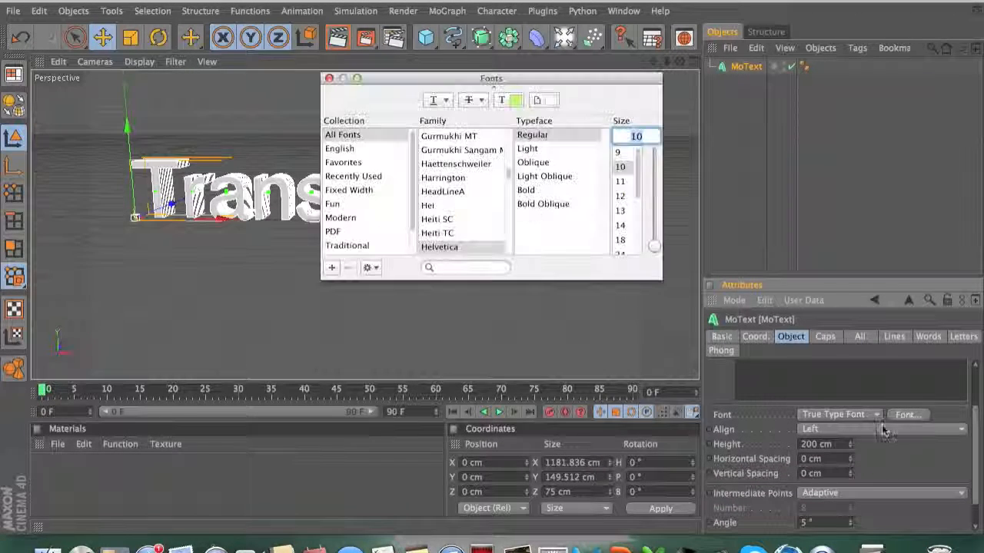
{"action": "left_click_drag", "start_coordinate": [508, 179], "coordinate": [508, 151]}
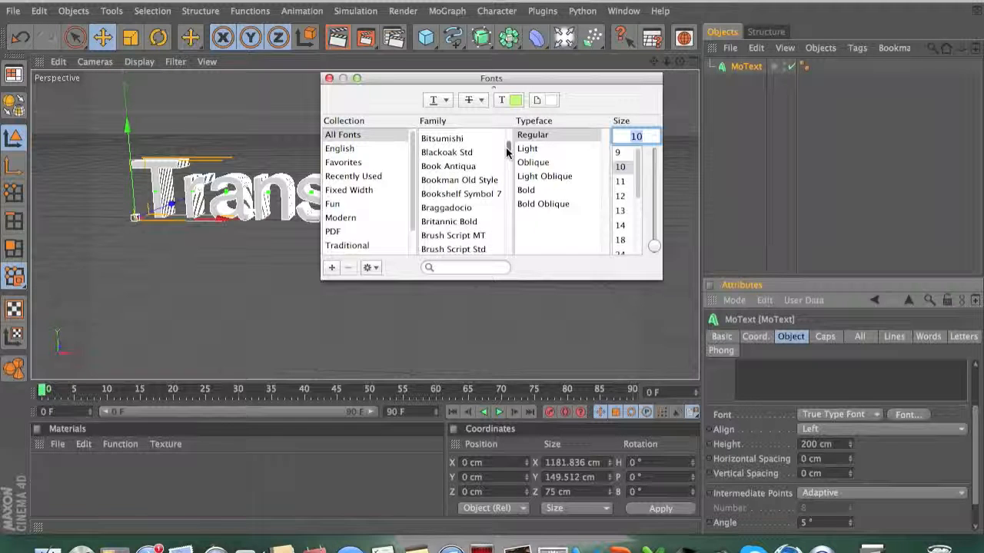
{"action": "left_click", "coordinate": [458, 140]}
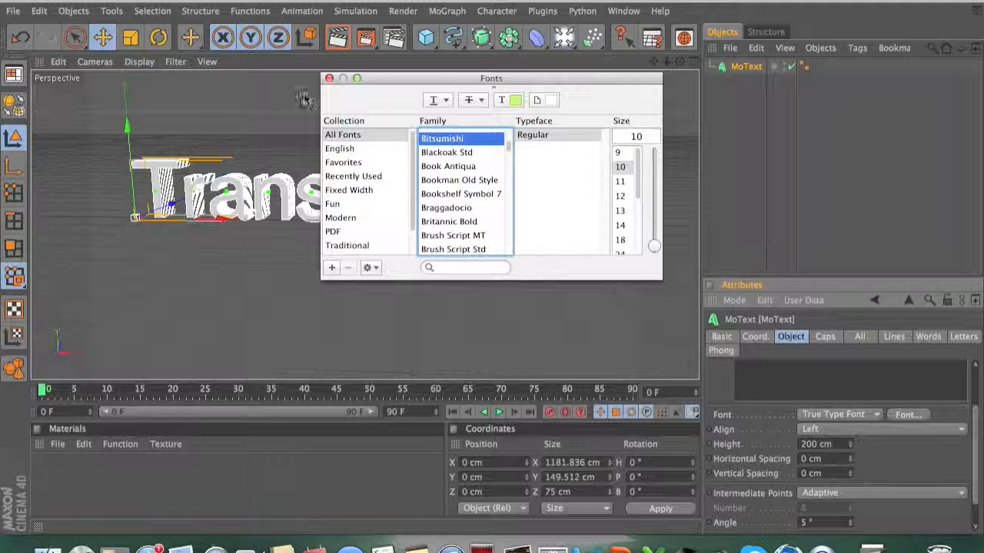
{"action": "left_click", "coordinate": [329, 79]}
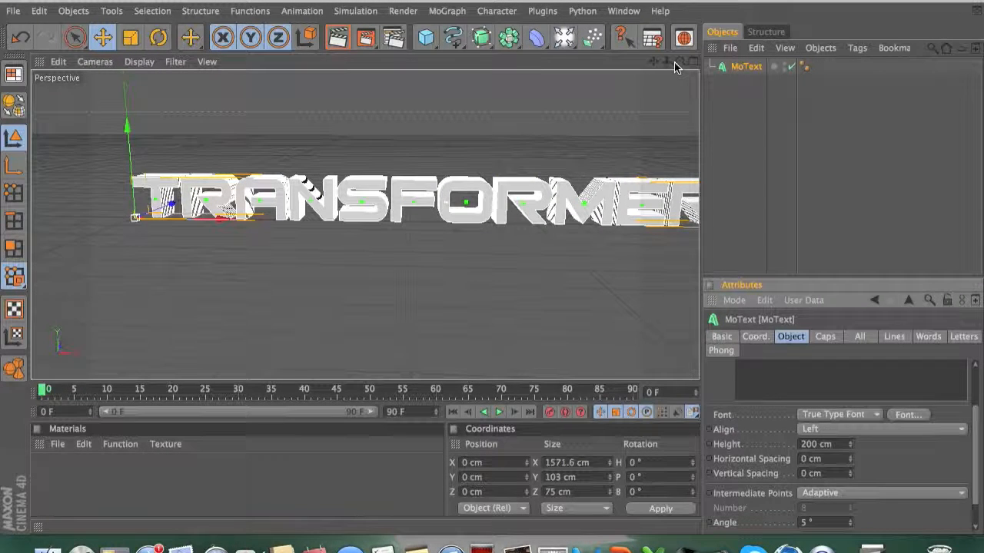
Step: Nudge the MoText slightly to the left in the viewport
{"action": "scroll", "coordinate": [454, 223], "scroll_direction": "down", "scroll_amount": 3}
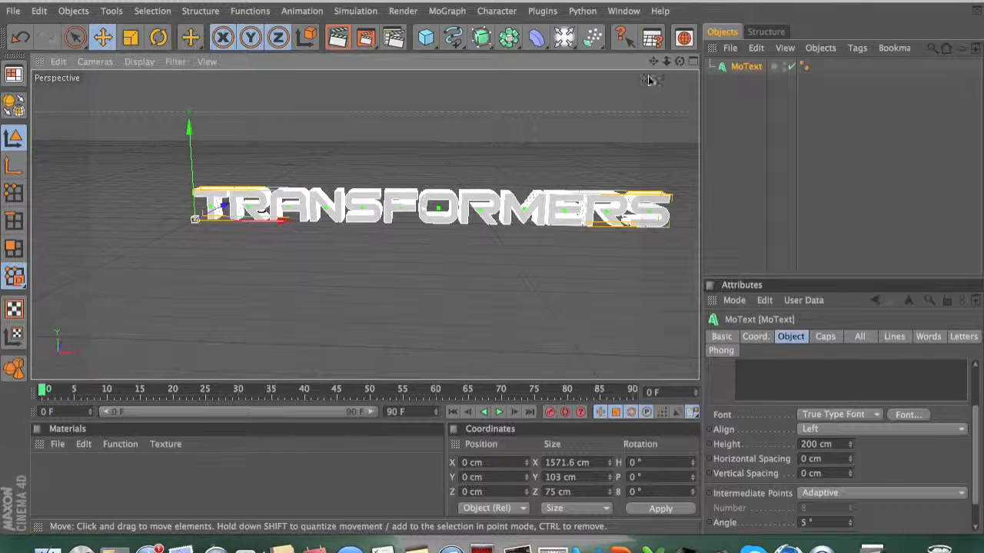
{"action": "left_click_drag", "start_coordinate": [653, 60], "coordinate": [603, 61]}
{"action": "scroll", "coordinate": [536, 248], "scroll_direction": "down", "scroll_amount": 1}
{"action": "scroll", "coordinate": [537, 249], "scroll_direction": "up", "scroll_amount": 3}
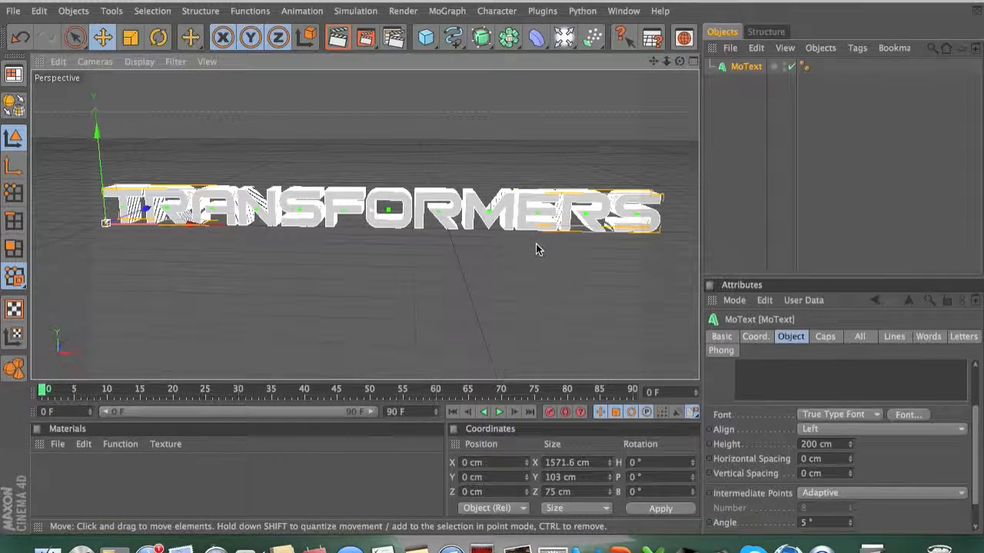
{"action": "left_click_drag", "start_coordinate": [568, 203], "coordinate": [553, 204]}
{"action": "scroll", "coordinate": [530, 242], "scroll_direction": "down", "scroll_amount": 2}
{"action": "left_click_drag", "start_coordinate": [679, 62], "coordinate": [681, 68]}
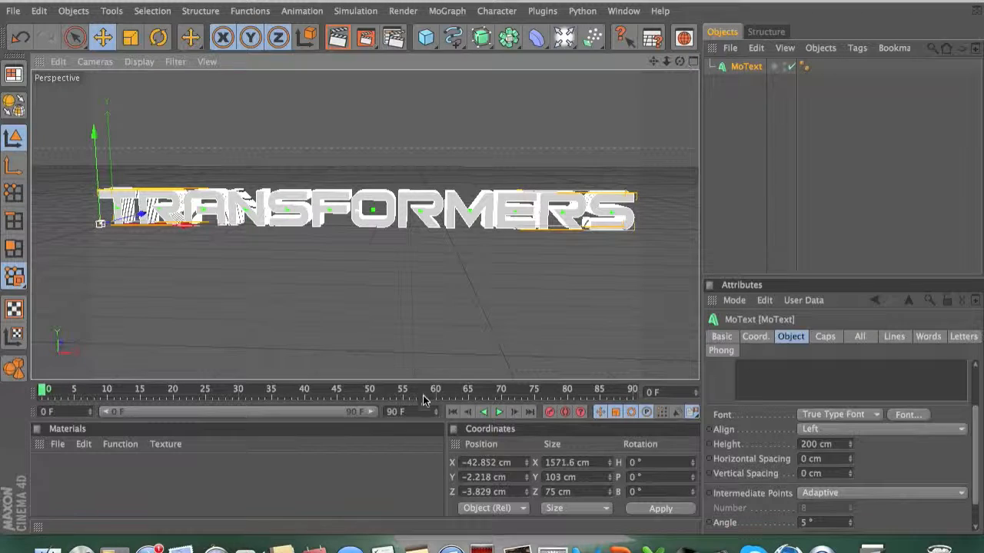
Step: Set both the start and end caps of the MoText to Fillet Cap
{"action": "left_click", "coordinate": [826, 338]}
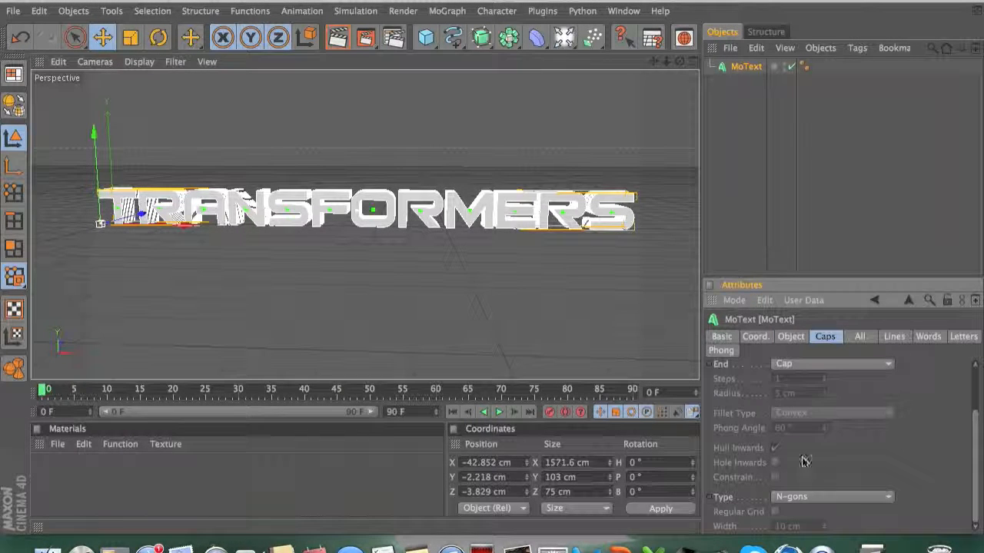
{"action": "left_click_drag", "start_coordinate": [975, 415], "coordinate": [977, 369]}
{"action": "left_click", "coordinate": [806, 386]}
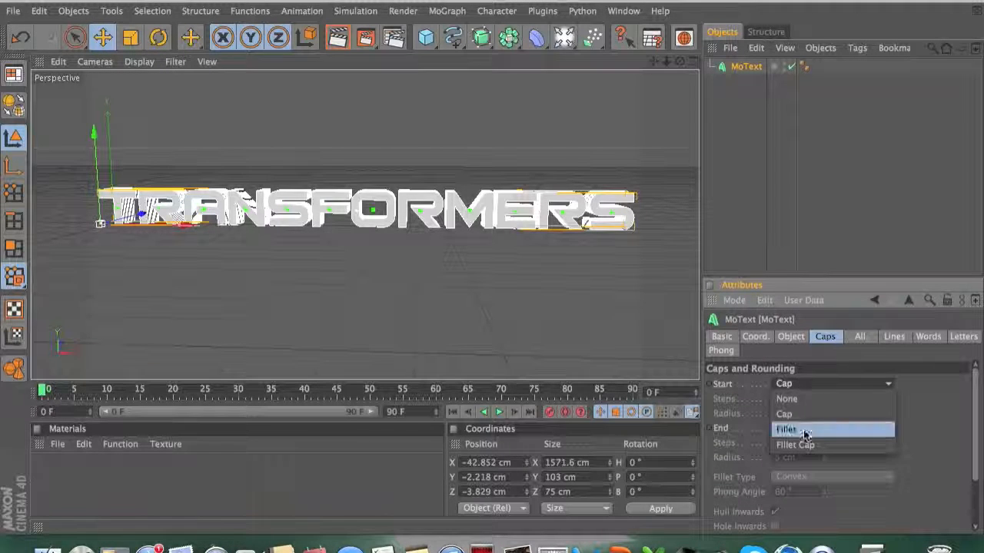
{"action": "left_click", "coordinate": [795, 445]}
{"action": "left_click", "coordinate": [815, 428]}
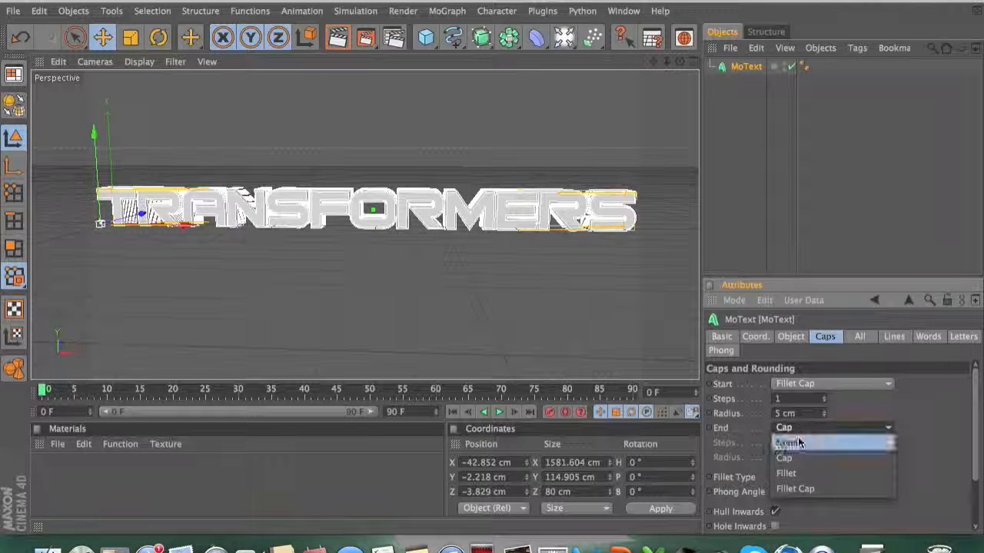
{"action": "left_click", "coordinate": [791, 493]}
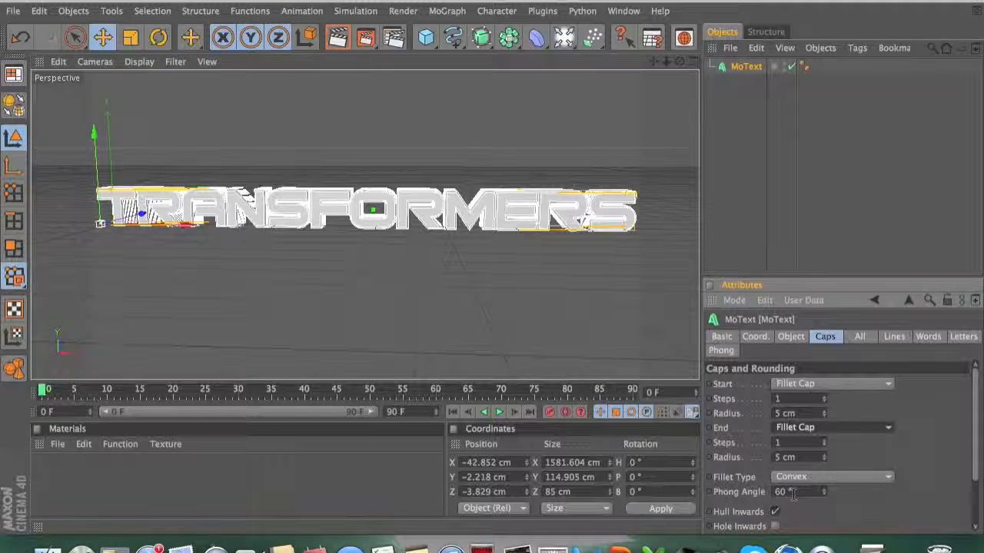
Step: Set the start and end fillet caps to 3 steps with a 4 cm radius
{"action": "left_click", "coordinate": [798, 398]}
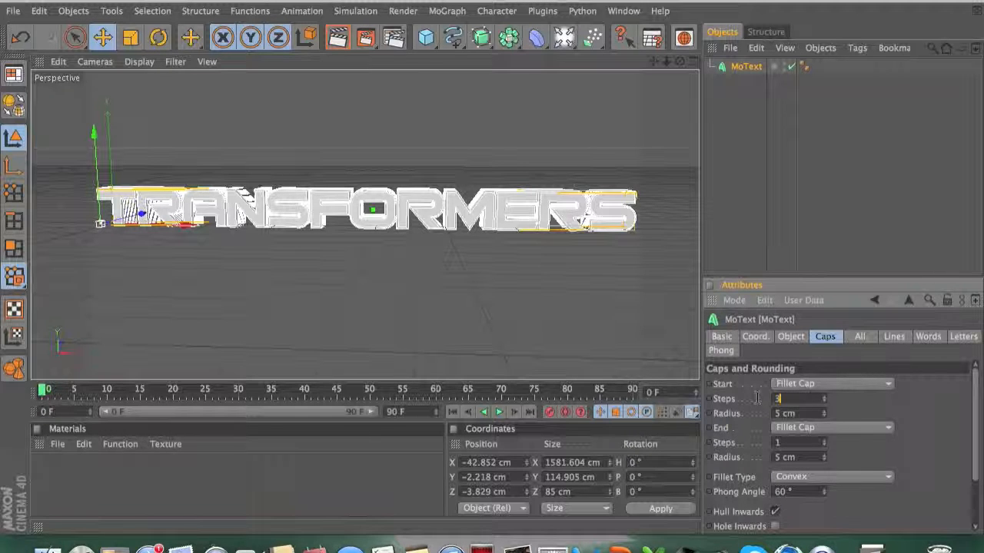
{"action": "type", "text": "3"}
{"action": "key", "text": "Tab"}
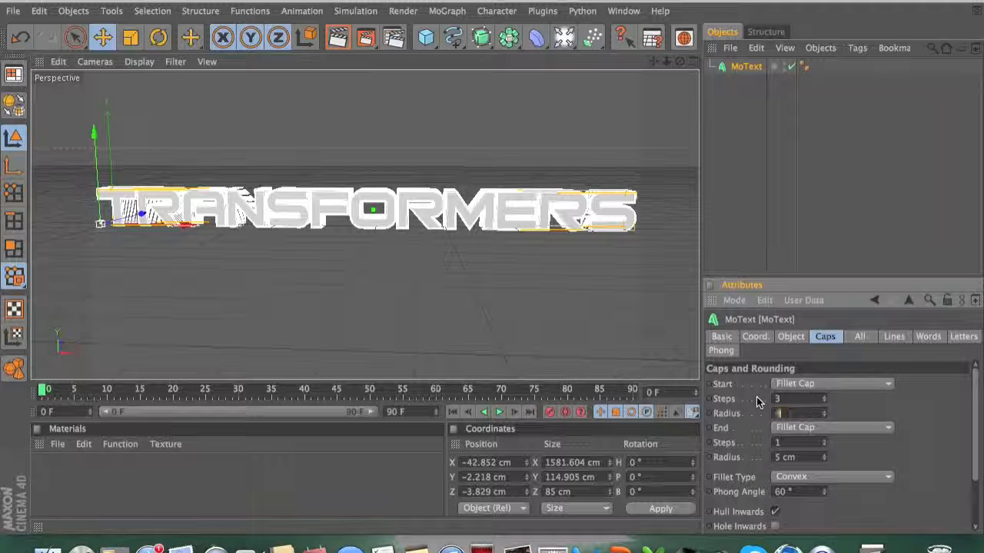
{"action": "type", "text": "4"}
{"action": "left_click", "coordinate": [793, 443]}
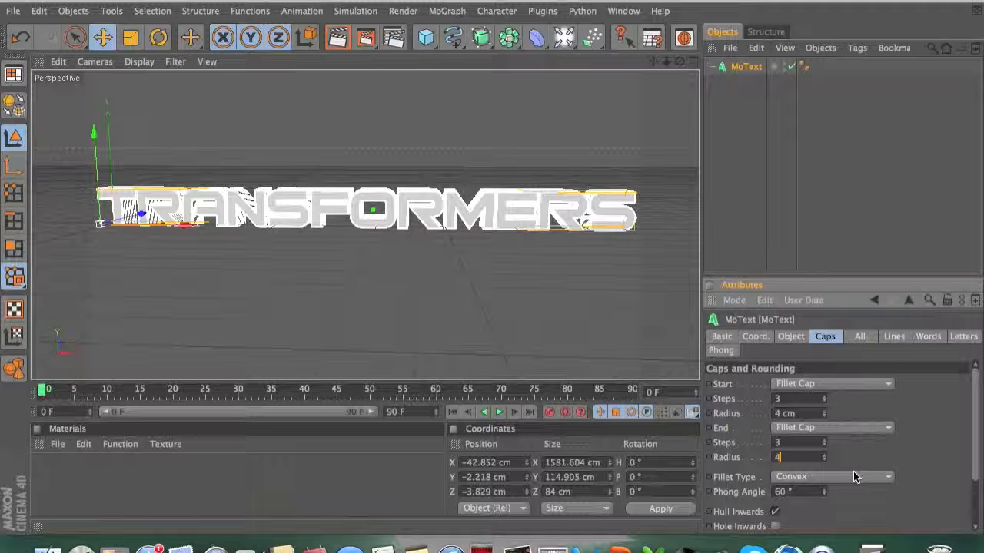
{"action": "type", "text": "4"}
Step: Change the cap polygon type to Quadrangles
{"action": "left_click_drag", "start_coordinate": [976, 439], "coordinate": [980, 498]}
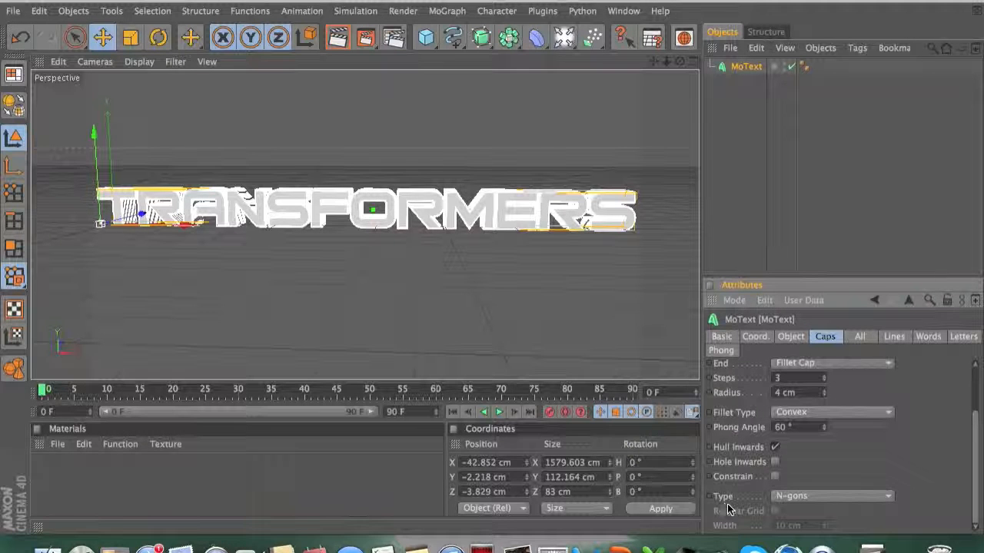
{"action": "left_click", "coordinate": [812, 498]}
{"action": "left_click", "coordinate": [818, 467]}
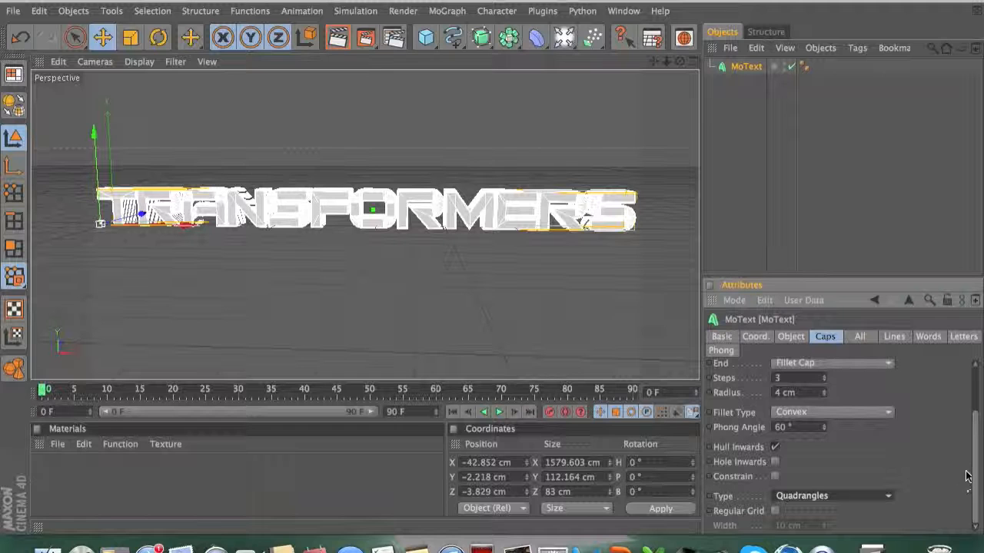
{"action": "left_click_drag", "start_coordinate": [975, 470], "coordinate": [978, 385]}
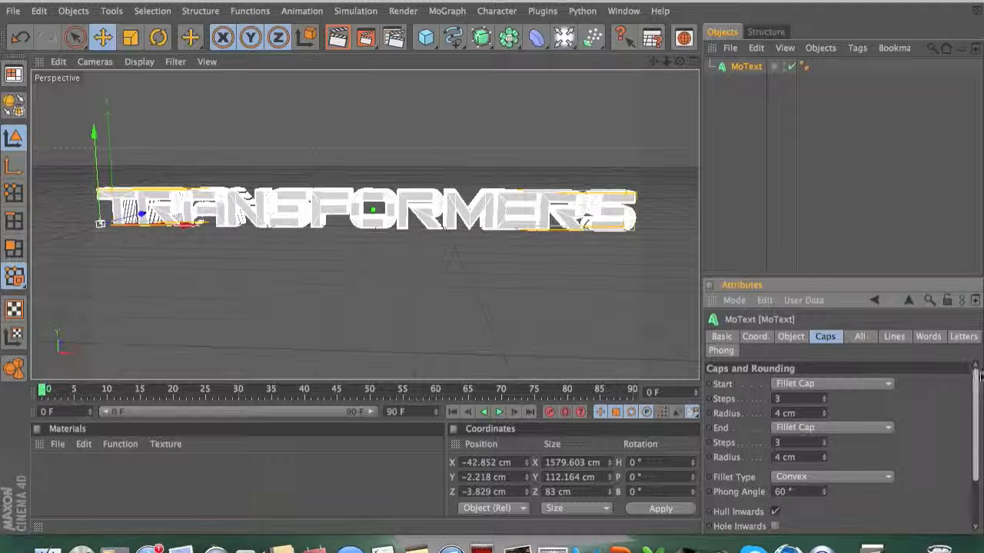
Step: Make the MoText object editable
{"action": "left_click", "coordinate": [746, 69]}
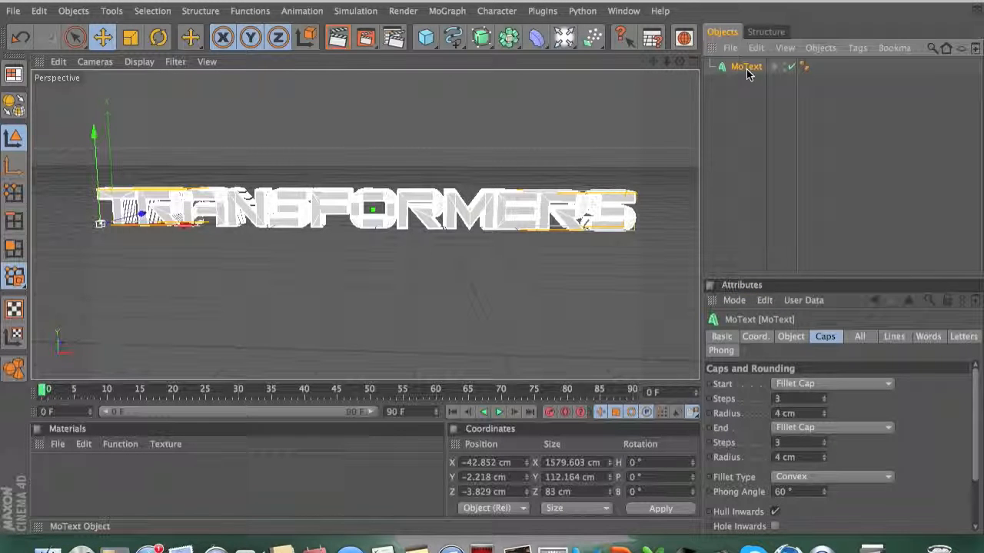
{"action": "key", "text": "c"}
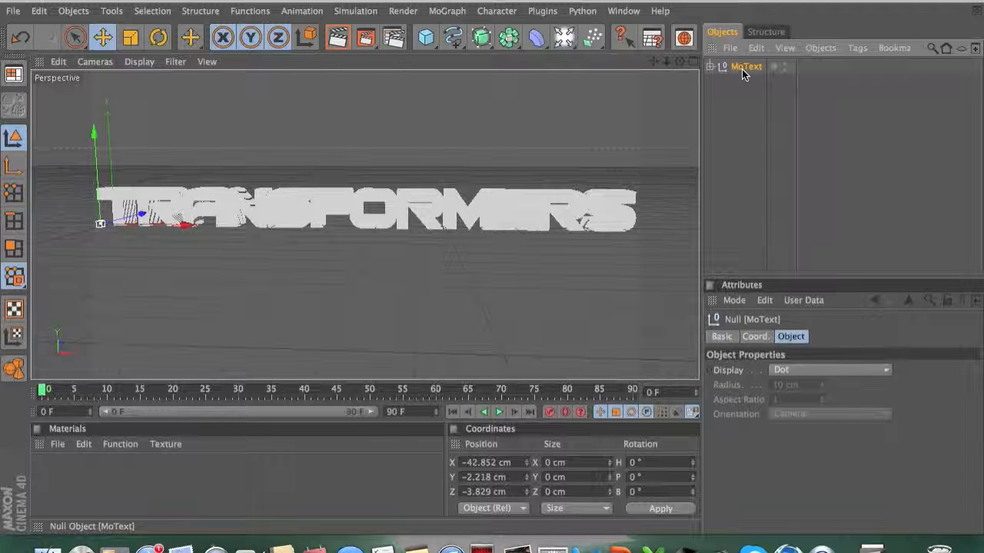
Step: Expand the converted MoText hierarchy to inspect the individual letter objects
{"action": "left_click", "coordinate": [710, 68]}
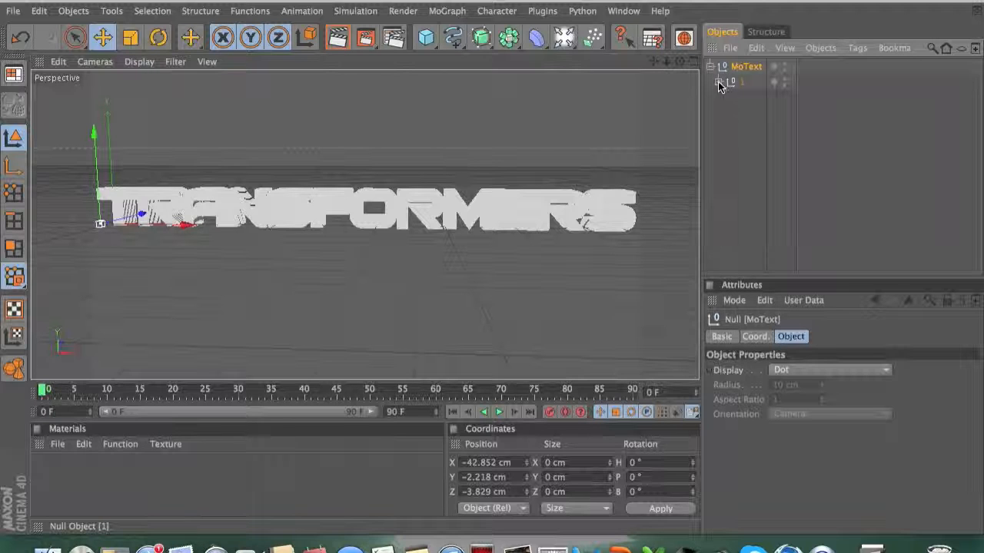
{"action": "left_click", "coordinate": [719, 83]}
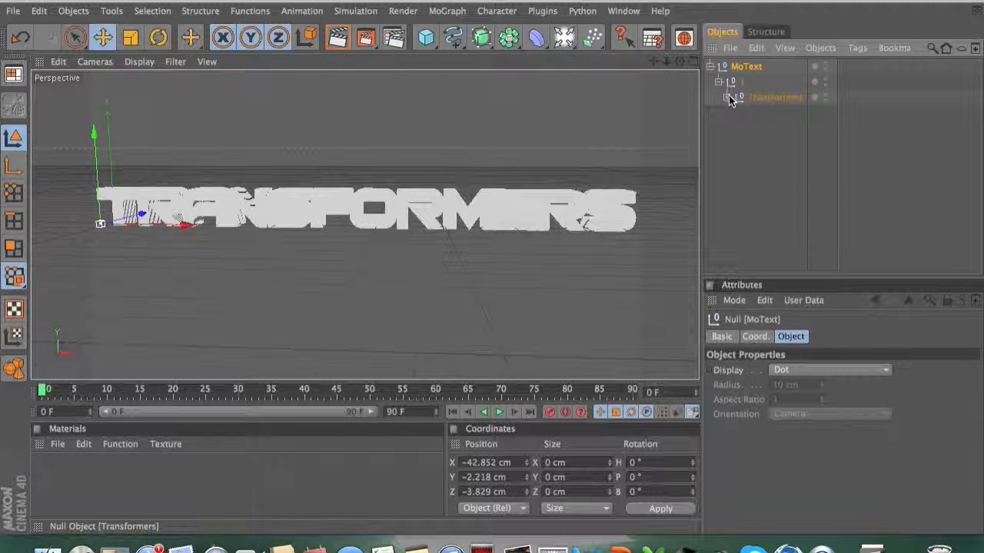
{"action": "left_click", "coordinate": [814, 132]}
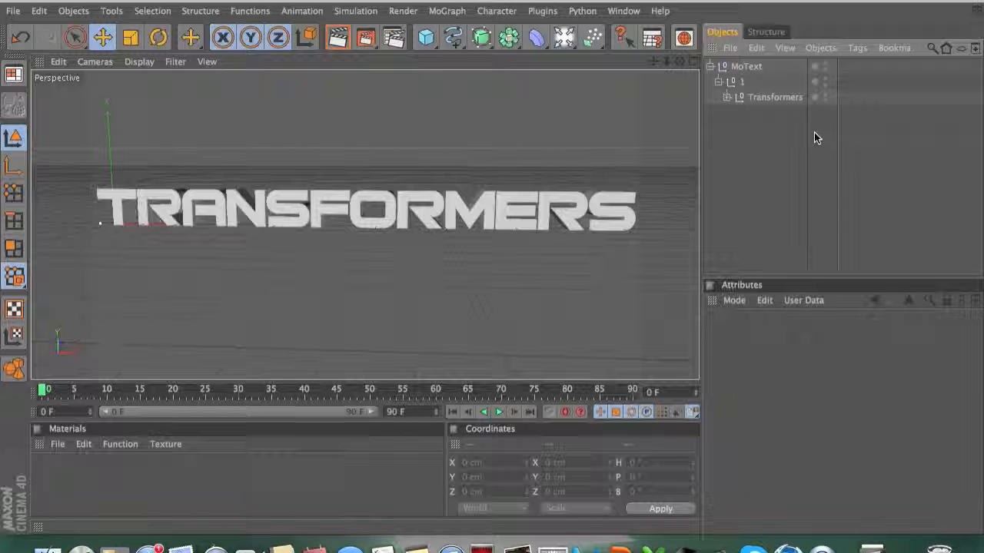
{"action": "left_click", "coordinate": [729, 97]}
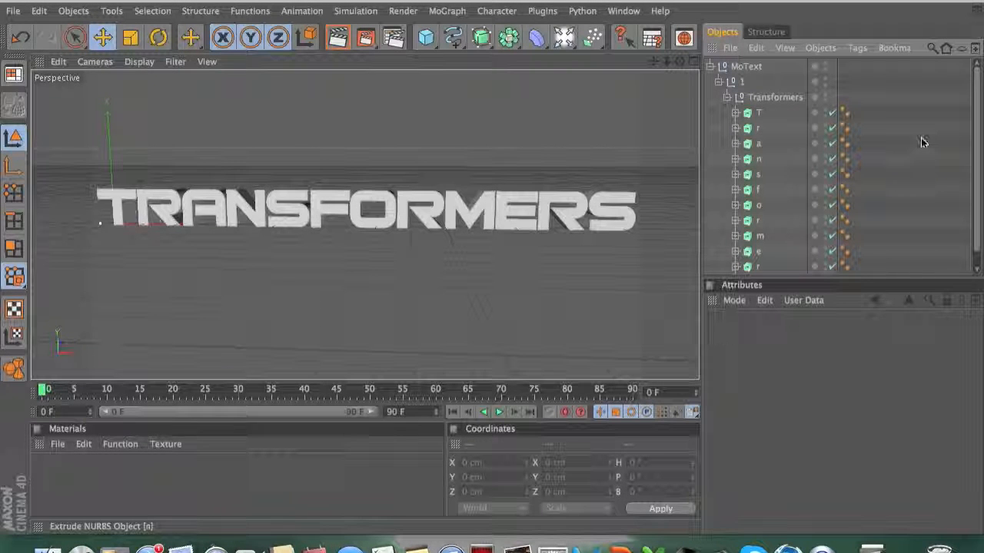
{"action": "scroll", "coordinate": [976, 100], "scroll_direction": "down", "scroll_amount": 1}
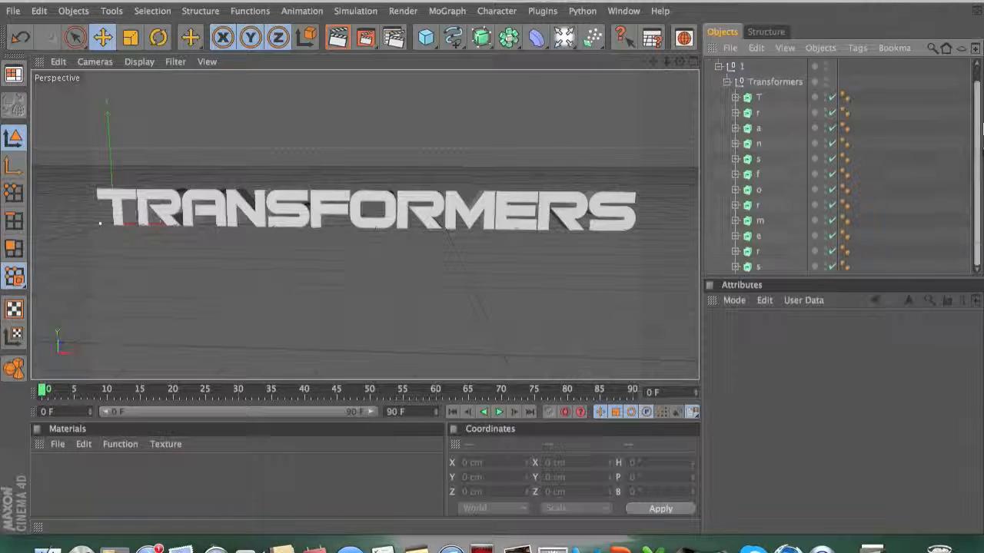
{"action": "scroll", "coordinate": [973, 100], "scroll_direction": "up", "scroll_amount": 1}
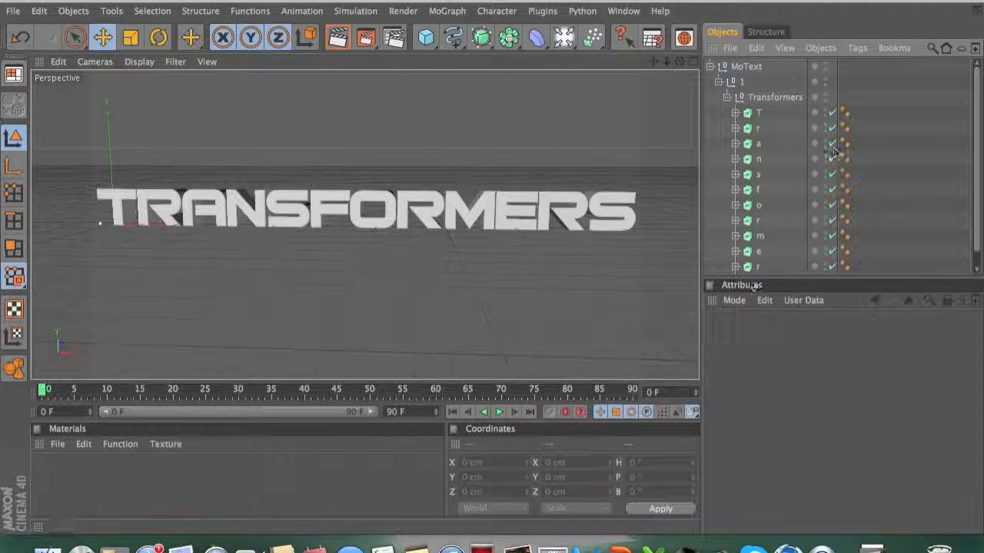
Step: Select all twelve letter objects and move them out of the MoText hierarchy to the top level
{"action": "left_click_drag", "start_coordinate": [978, 183], "coordinate": [979, 195]}
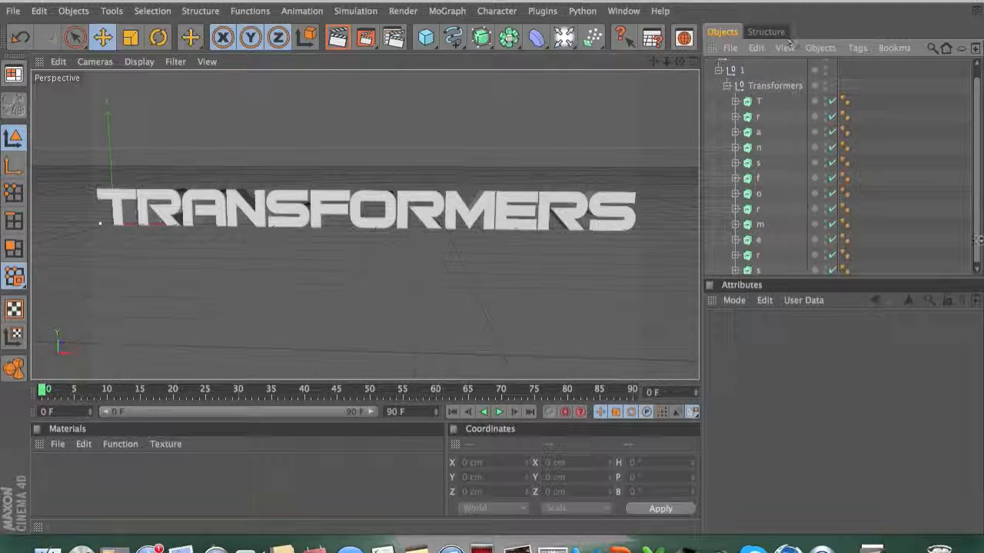
{"action": "left_click_drag", "start_coordinate": [977, 118], "coordinate": [976, 121]}
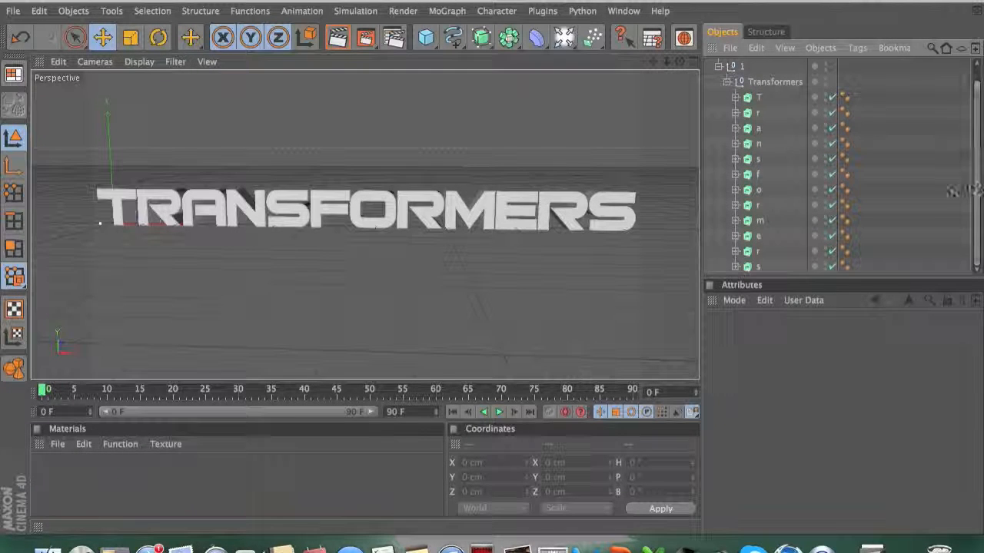
{"action": "left_click", "coordinate": [757, 266]}
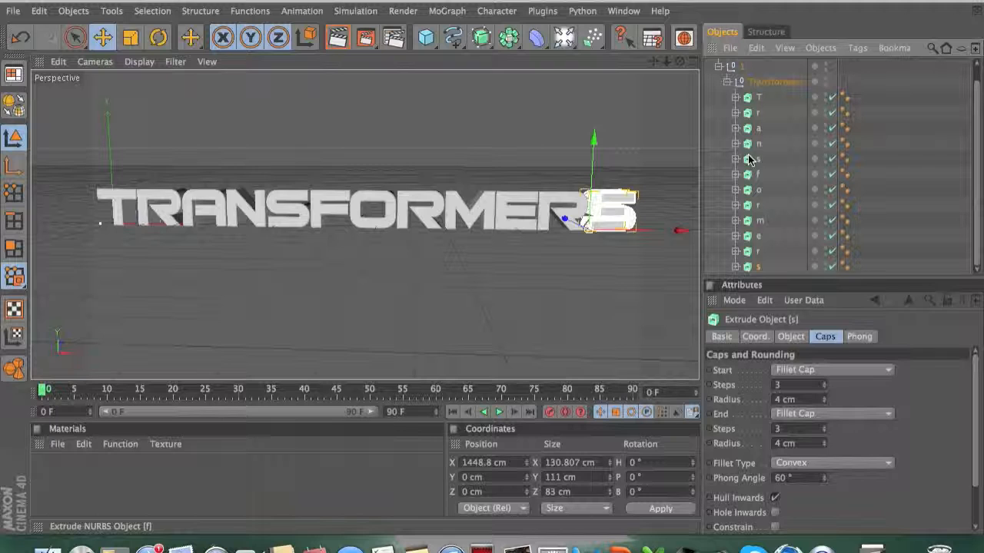
{"action": "left_click", "coordinate": [755, 98], "text": "shift"}
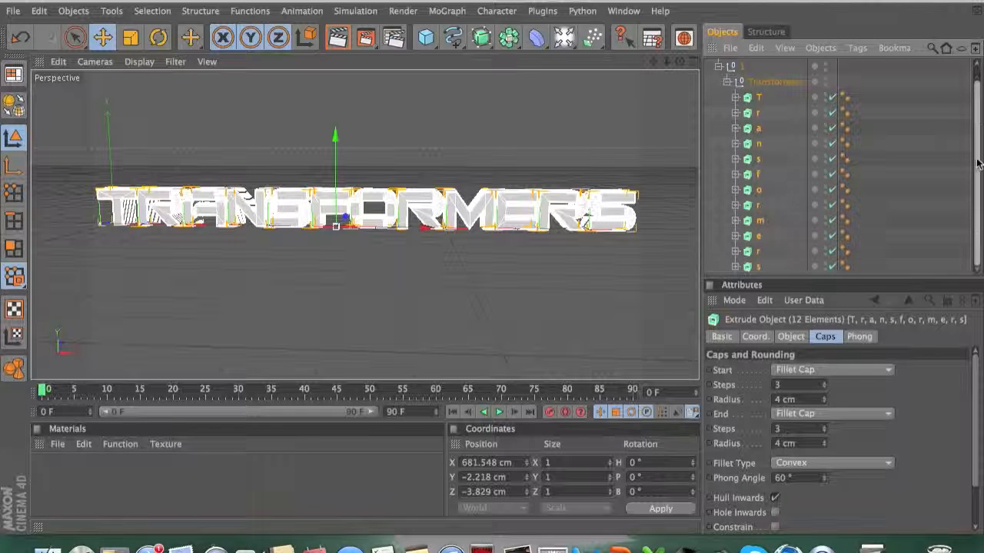
{"action": "scroll", "coordinate": [977, 161], "scroll_direction": "up", "scroll_amount": 1}
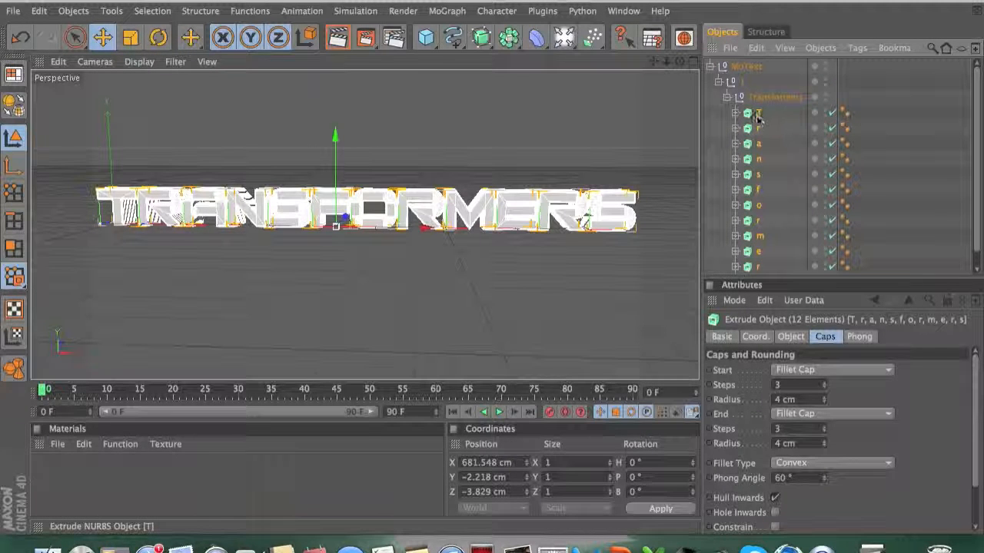
{"action": "left_click_drag", "start_coordinate": [757, 117], "coordinate": [749, 66]}
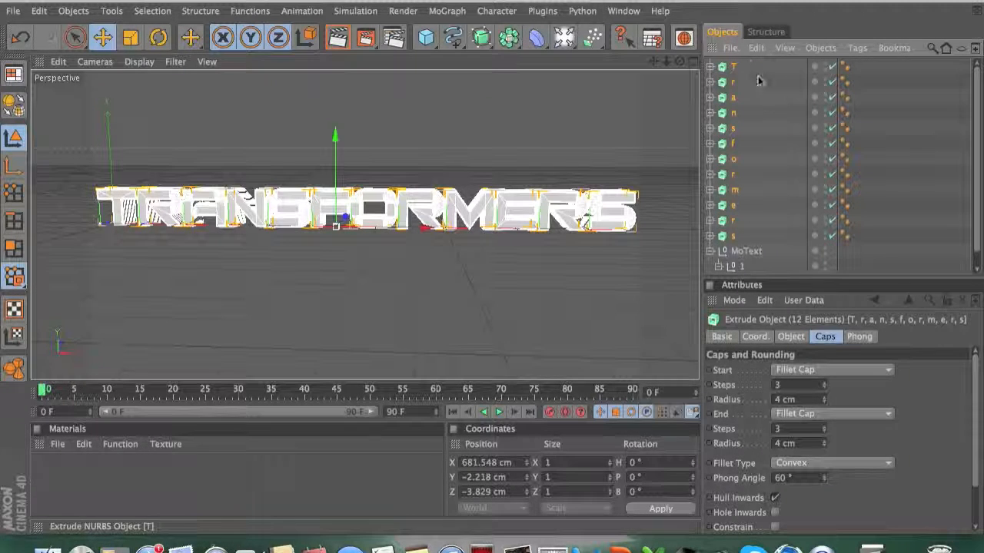
Step: Delete the leftover MoText object
{"action": "left_click", "coordinate": [710, 251]}
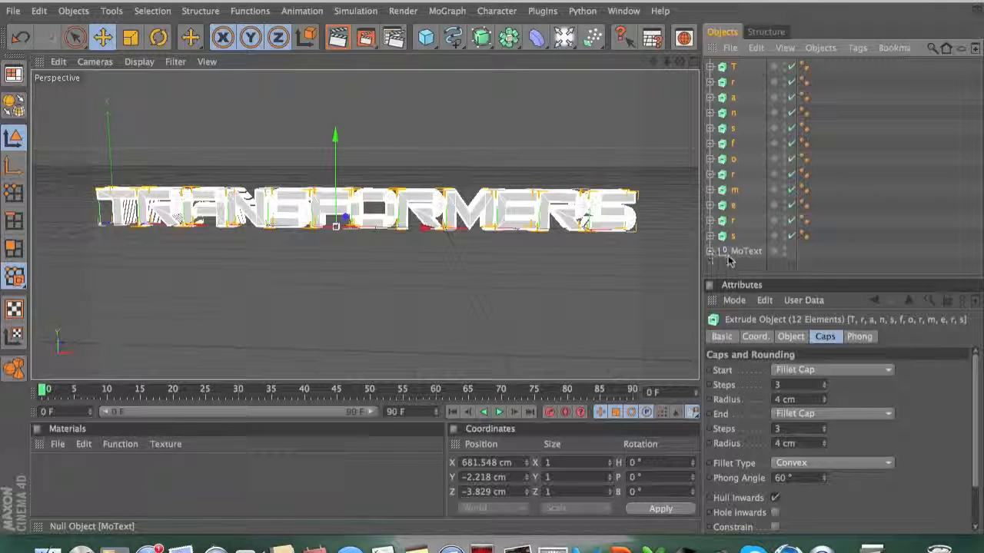
{"action": "left_click", "coordinate": [732, 253]}
{"action": "key", "text": "Delete"}
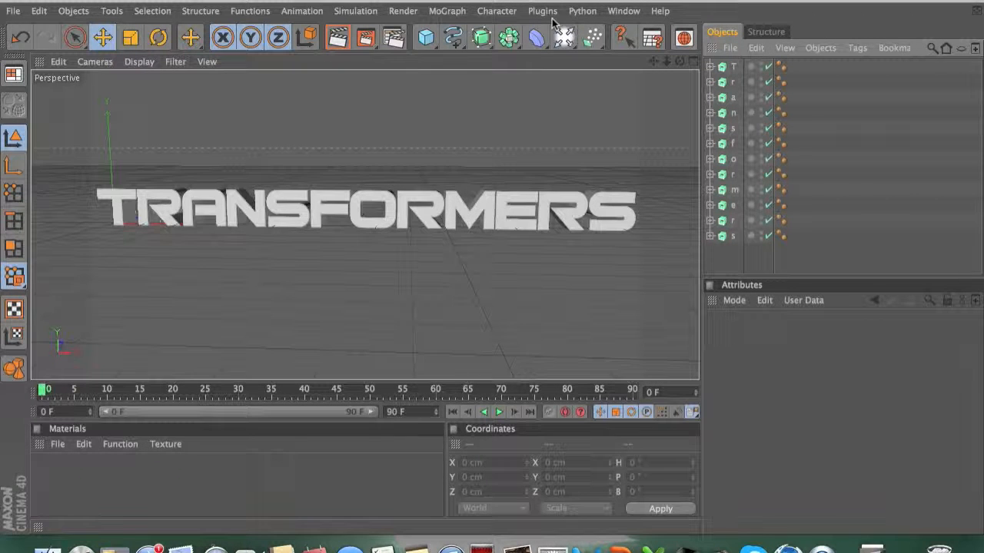
Step: Add a MoGraph Fracture object and place all twelve letter objects inside it
{"action": "left_click", "coordinate": [446, 11]}
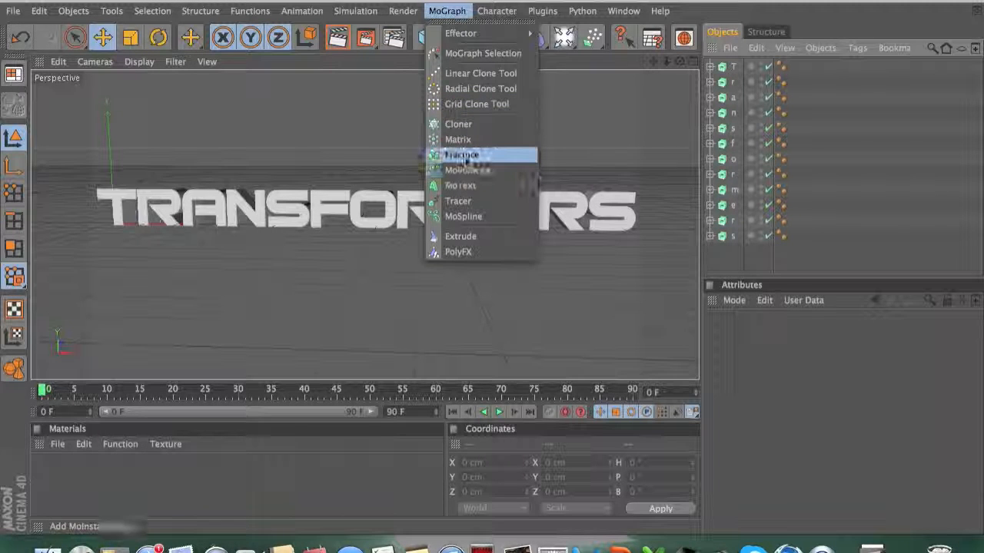
{"action": "left_click", "coordinate": [466, 154]}
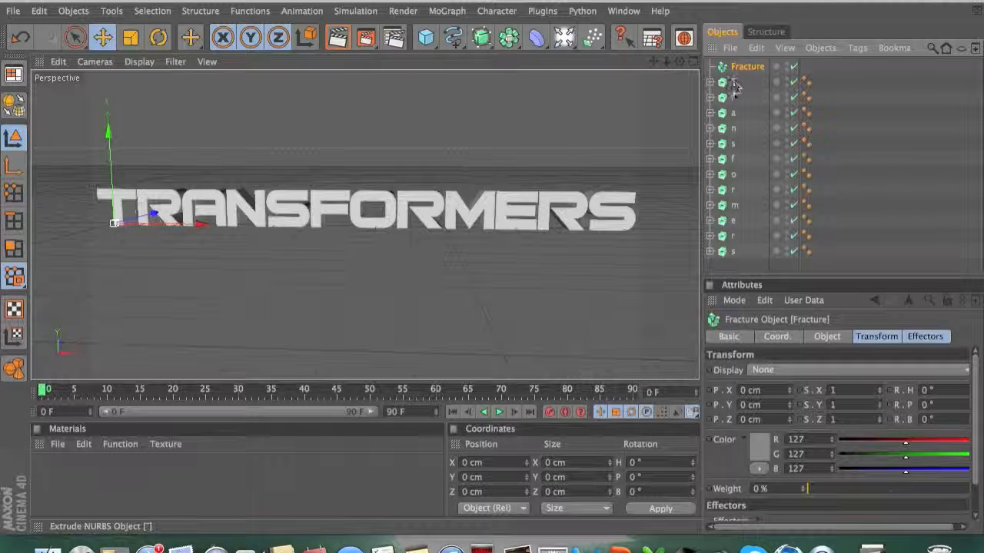
{"action": "left_click", "coordinate": [728, 254]}
{"action": "left_click", "coordinate": [732, 84], "text": "shift"}
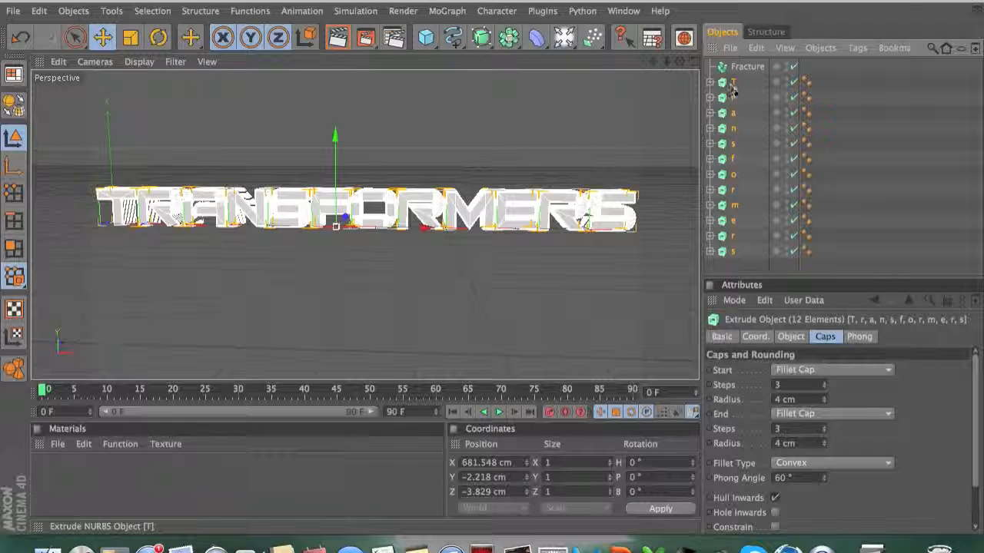
{"action": "left_click_drag", "start_coordinate": [728, 88], "coordinate": [751, 67]}
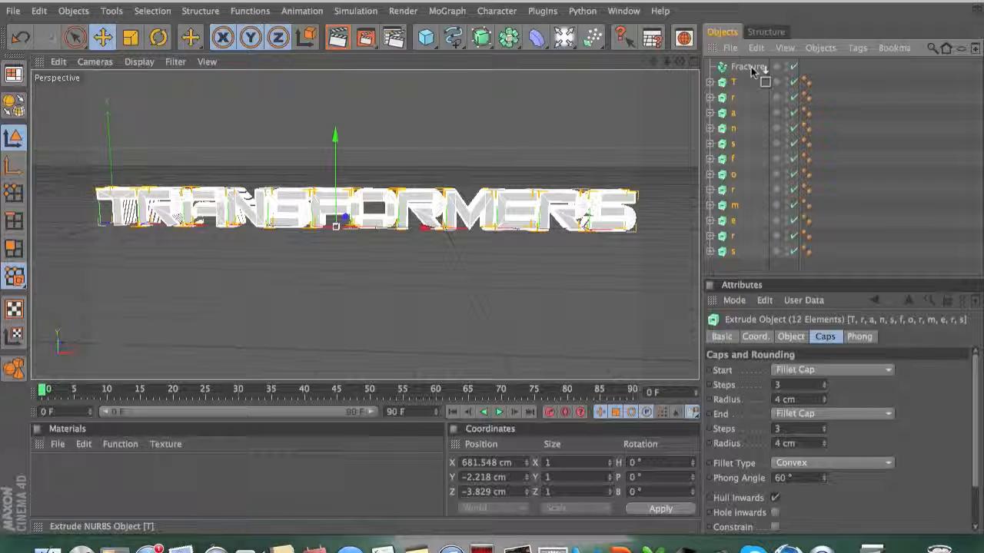
{"action": "left_click_drag", "start_coordinate": [751, 66], "coordinate": [751, 67]}
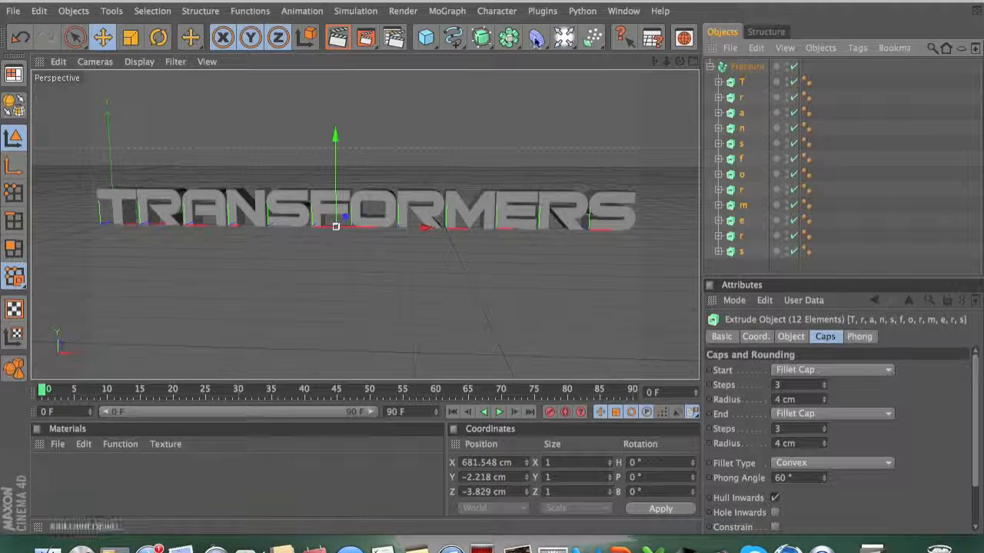
{"action": "left_click", "coordinate": [461, 14]}
{"action": "mouse_move", "coordinate": [461, 33]}
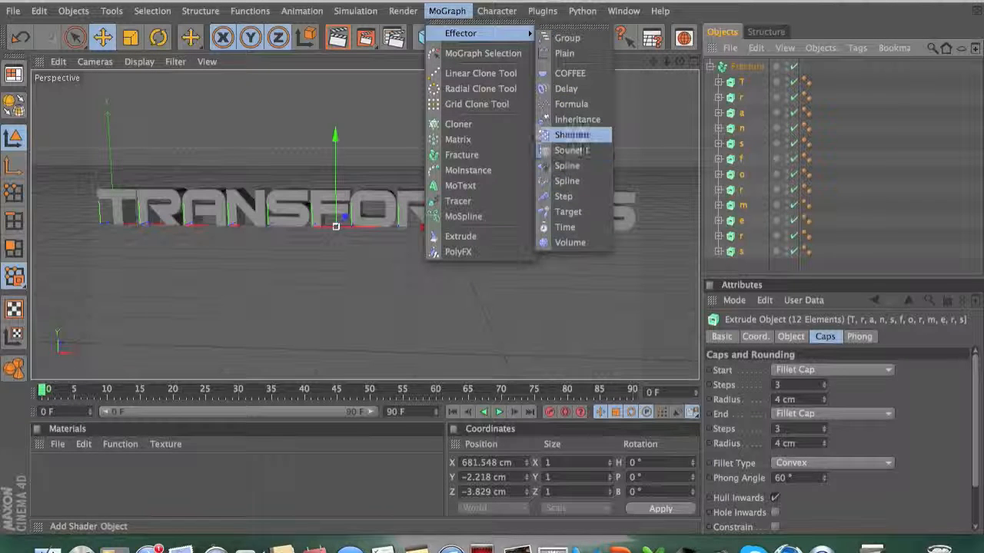
{"action": "left_click", "coordinate": [573, 136]}
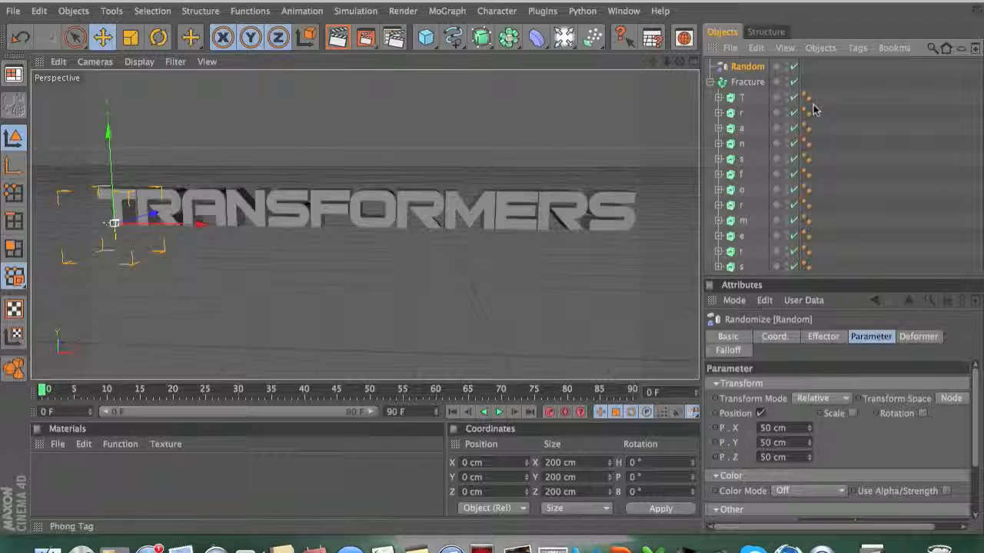
{"action": "left_click", "coordinate": [751, 83]}
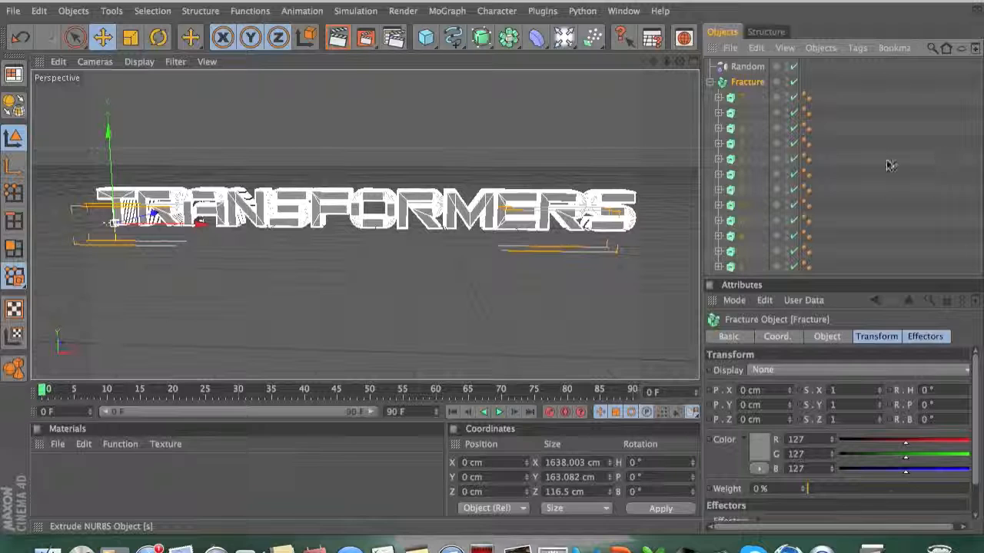
{"action": "left_click_drag", "start_coordinate": [746, 88], "coordinate": [750, 69]}
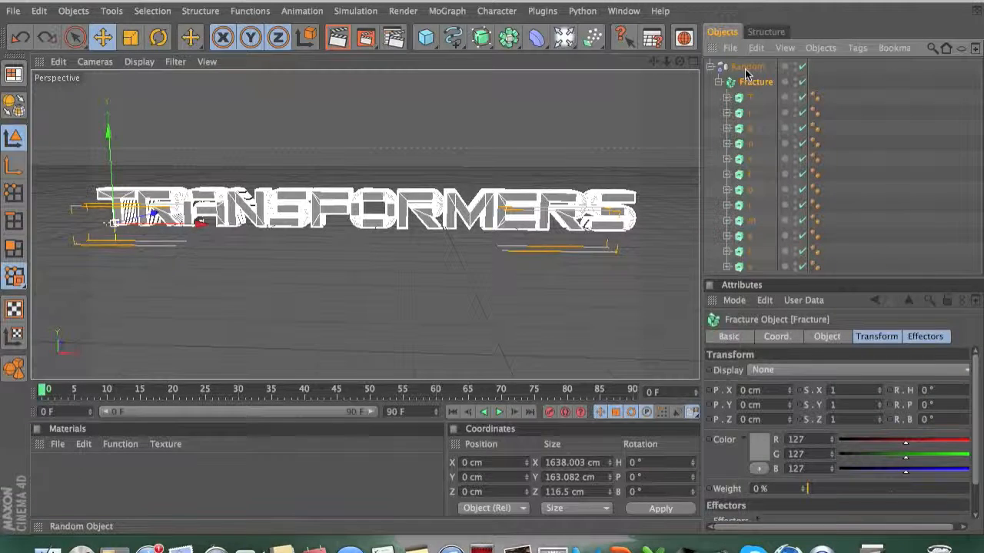
{"action": "key", "text": "super+z"}
{"action": "key", "text": "super+z"}
{"action": "key", "text": "super+z"}
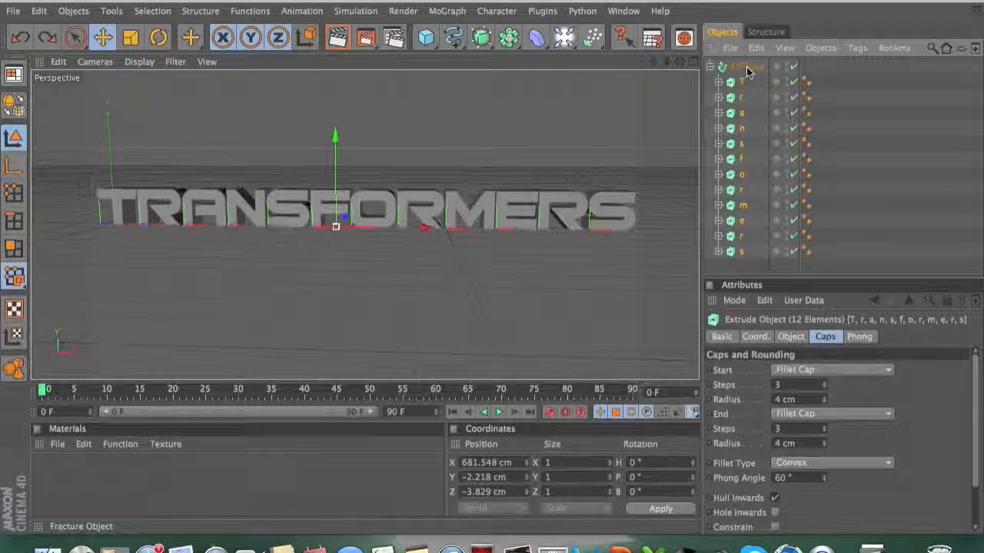
Step: Shatter the Fracture object into 6 pieces with the Thrausi plugin and enable the resulting fractured object
{"action": "left_click", "coordinate": [747, 68]}
{"action": "left_click", "coordinate": [542, 11]}
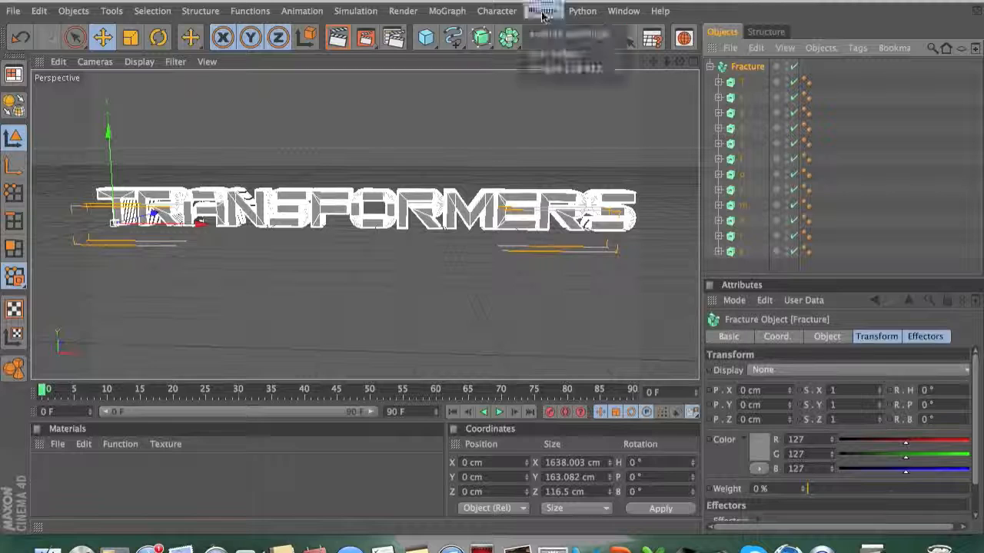
{"action": "mouse_move", "coordinate": [578, 72]}
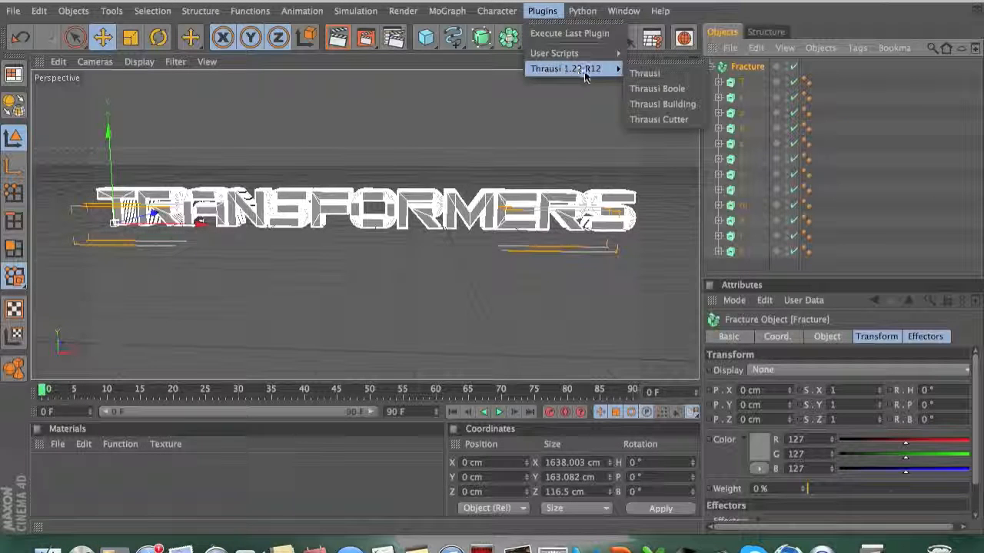
{"action": "left_click", "coordinate": [646, 73]}
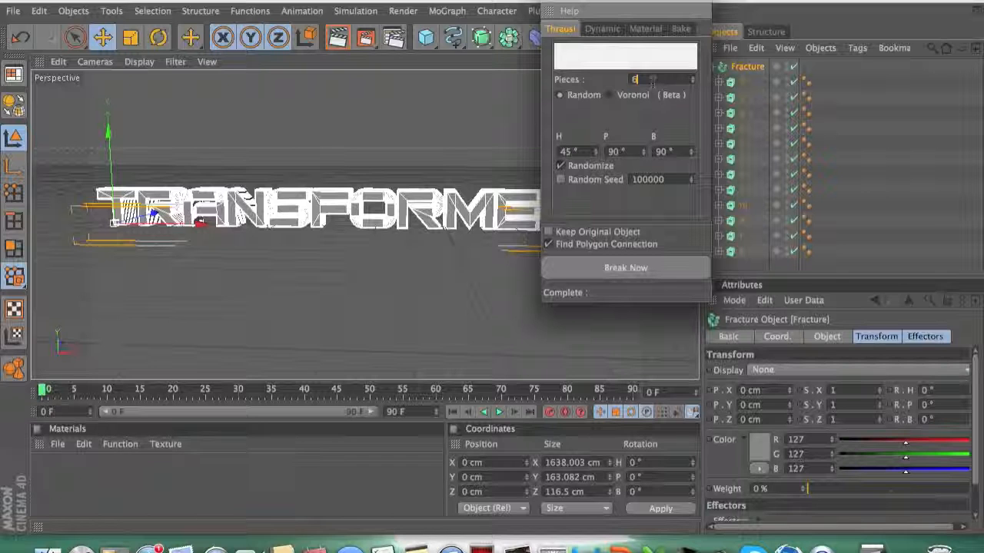
{"action": "left_click", "coordinate": [636, 268]}
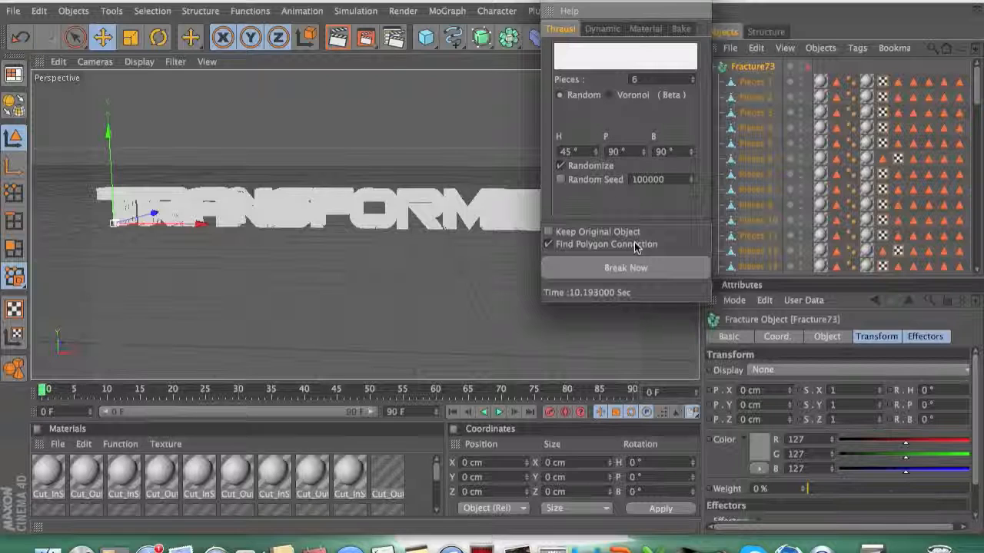
{"action": "left_click", "coordinate": [552, 2]}
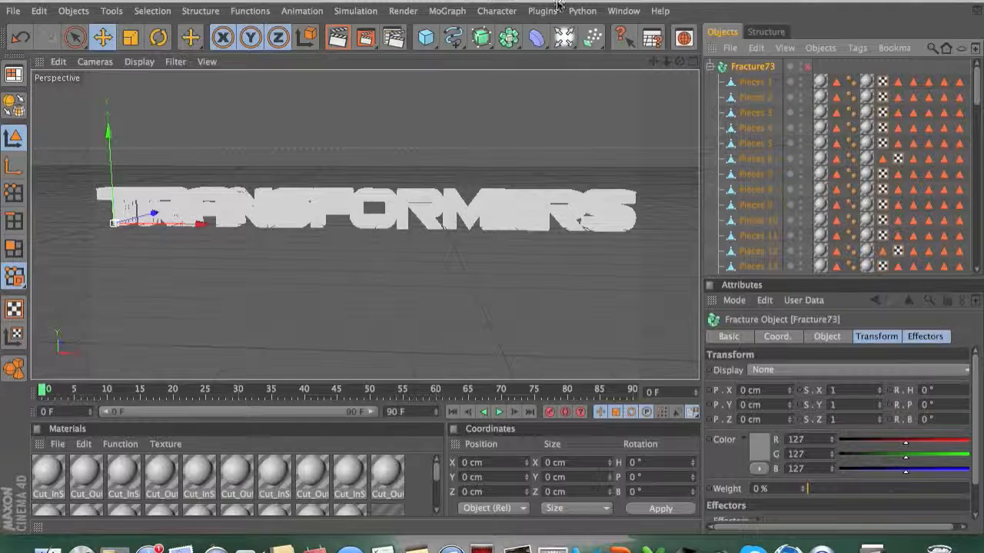
{"action": "left_click", "coordinate": [807, 67]}
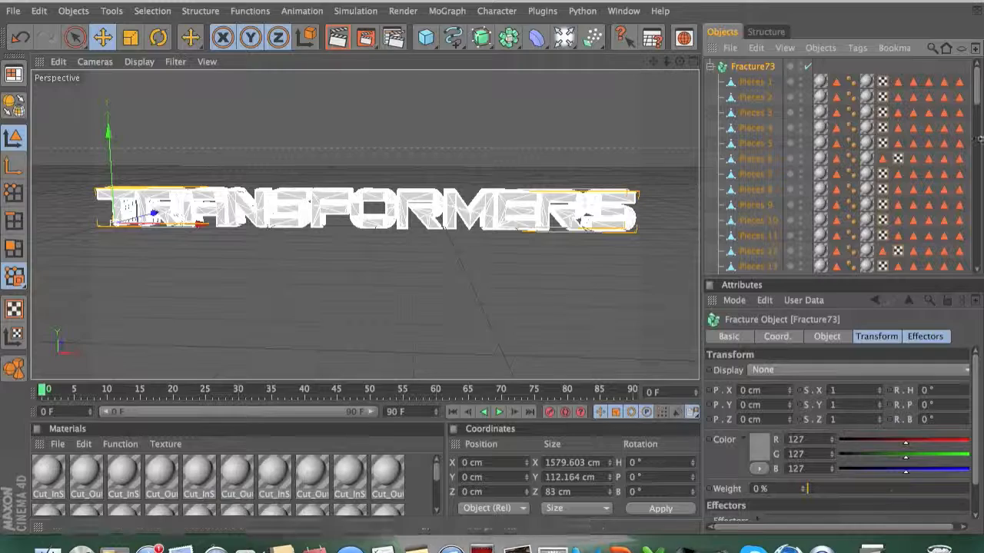
{"action": "mouse_move", "coordinate": [977, 104]}
{"action": "left_mouse_down"}
{"action": "mouse_move", "coordinate": [972, 269]}
{"action": "mouse_move", "coordinate": [977, 92]}
{"action": "left_mouse_up"}
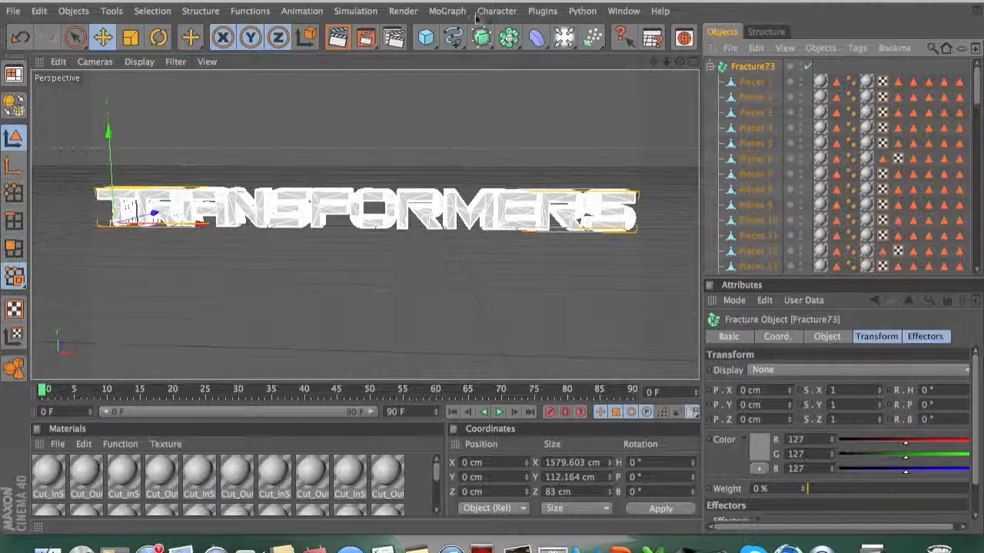
Step: Add a Random effector and nest the fractured Fracture73 object under it
{"action": "left_click", "coordinate": [446, 12]}
{"action": "mouse_move", "coordinate": [469, 33]}
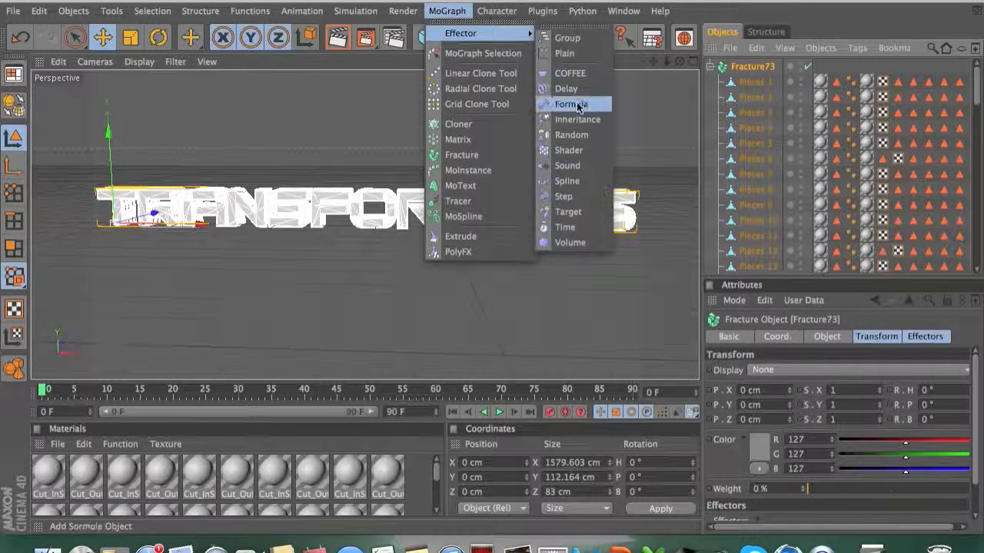
{"action": "left_click", "coordinate": [575, 136]}
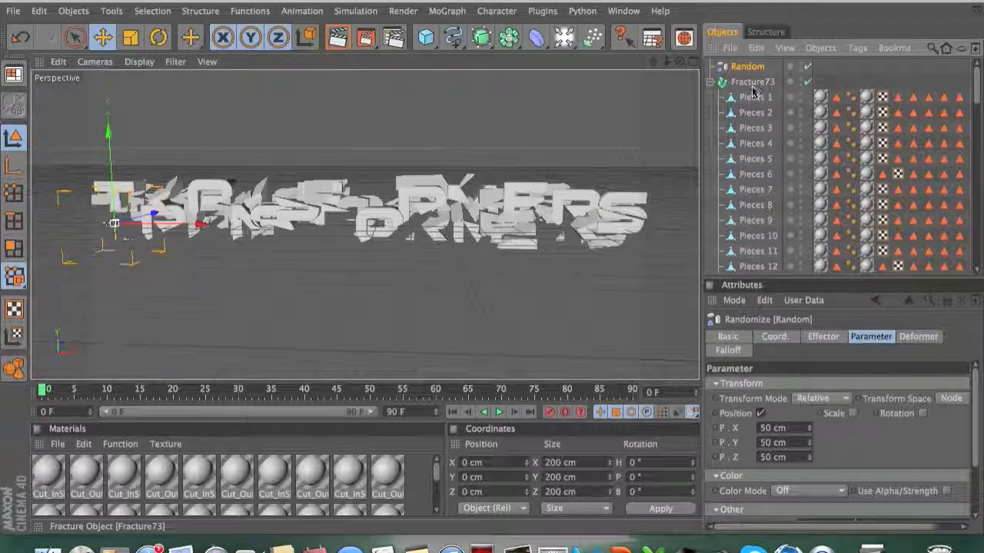
{"action": "left_click_drag", "start_coordinate": [758, 94], "coordinate": [759, 66]}
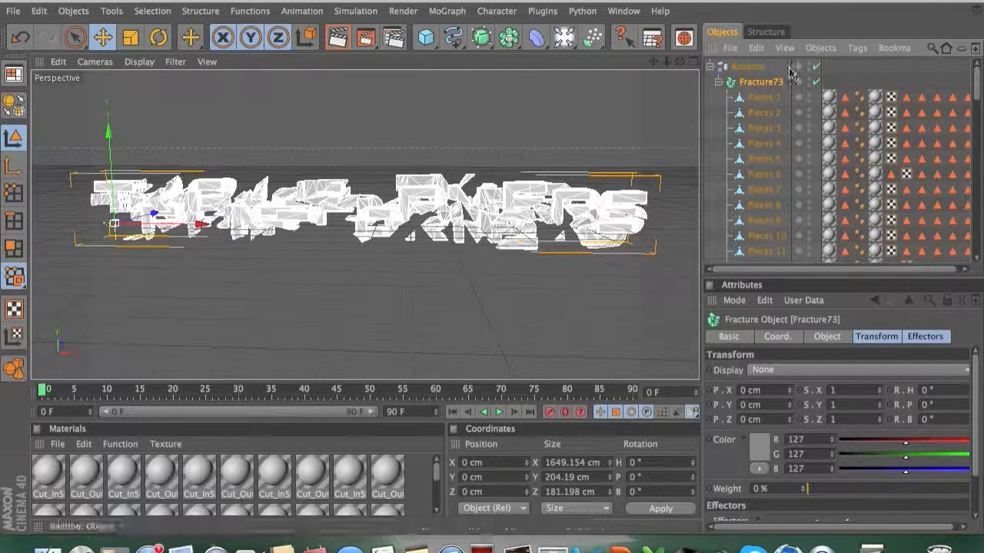
Step: Set the Random effector's position P.X, P.Y and P.Z parameters to 0 cm
{"action": "left_click", "coordinate": [756, 68]}
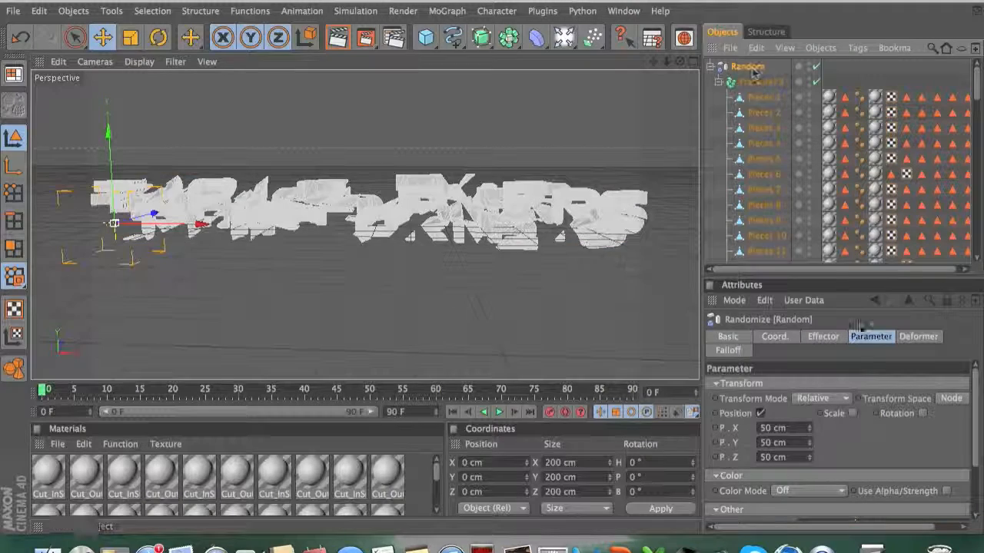
{"action": "left_click", "coordinate": [876, 337]}
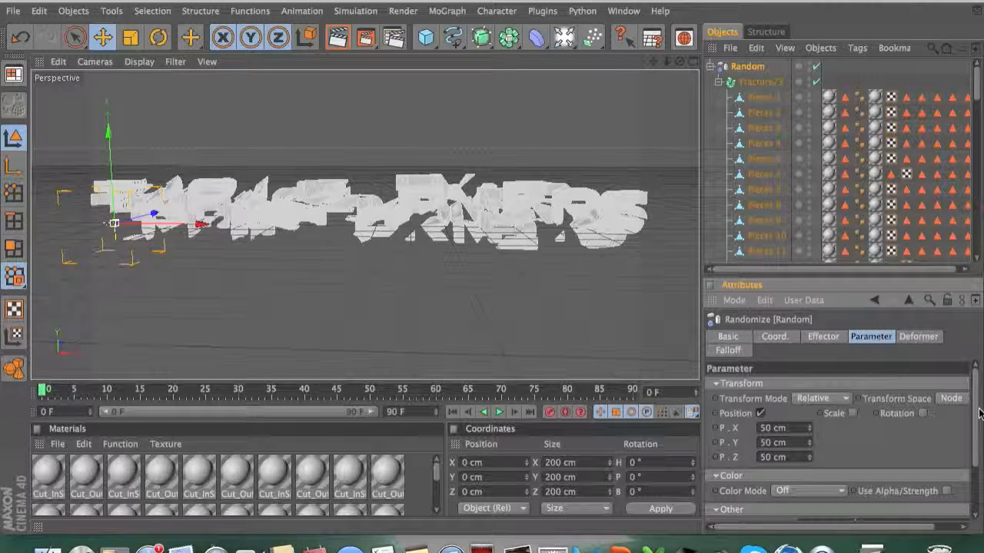
{"action": "scroll", "coordinate": [978, 421], "scroll_direction": "down", "scroll_amount": 1}
{"action": "scroll", "coordinate": [971, 425], "scroll_direction": "down", "scroll_amount": 1}
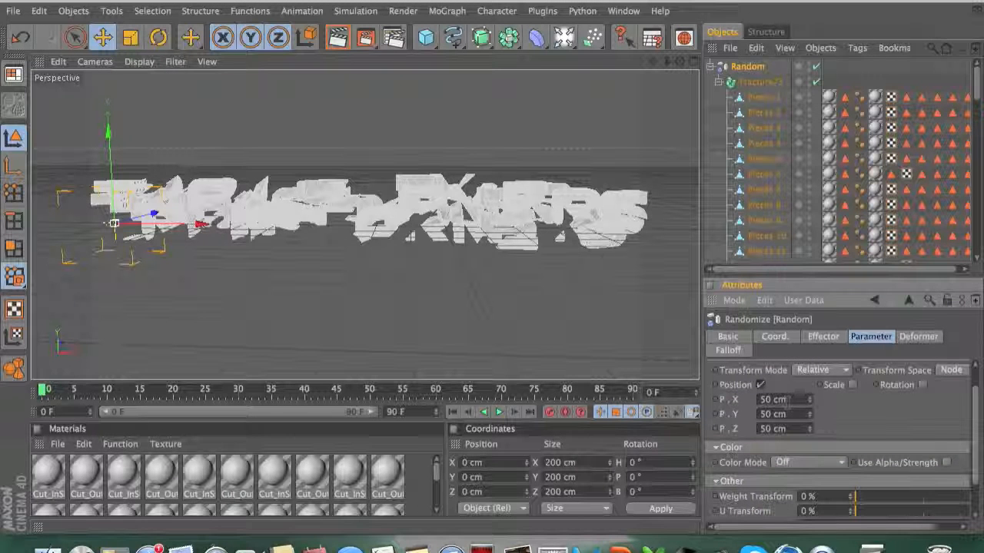
{"action": "left_click_drag", "start_coordinate": [771, 399], "coordinate": [754, 398]}
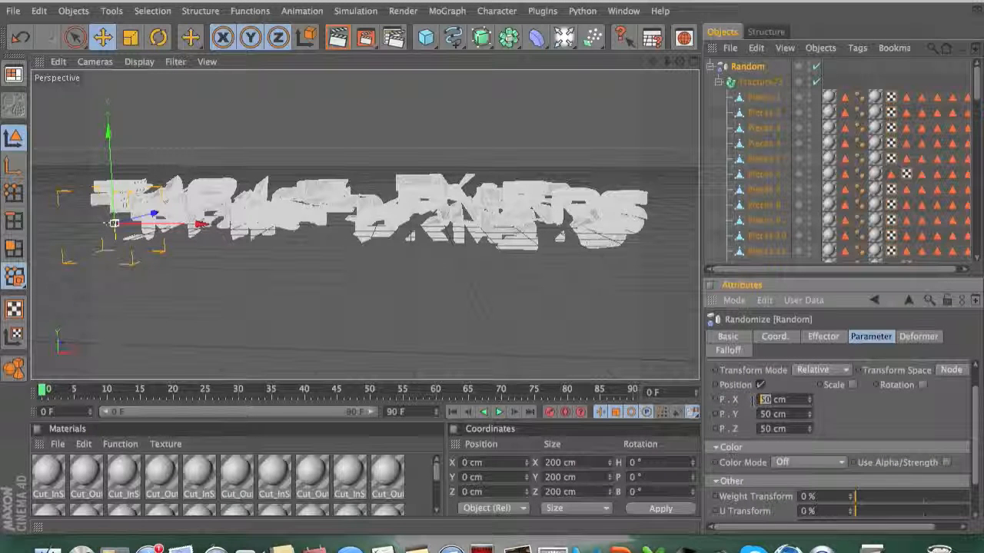
{"action": "key", "text": "Tab"}
{"action": "type", "text": "0"}
{"action": "key", "text": "Tab"}
{"action": "type", "text": "0"}
{"action": "key", "text": "Return"}
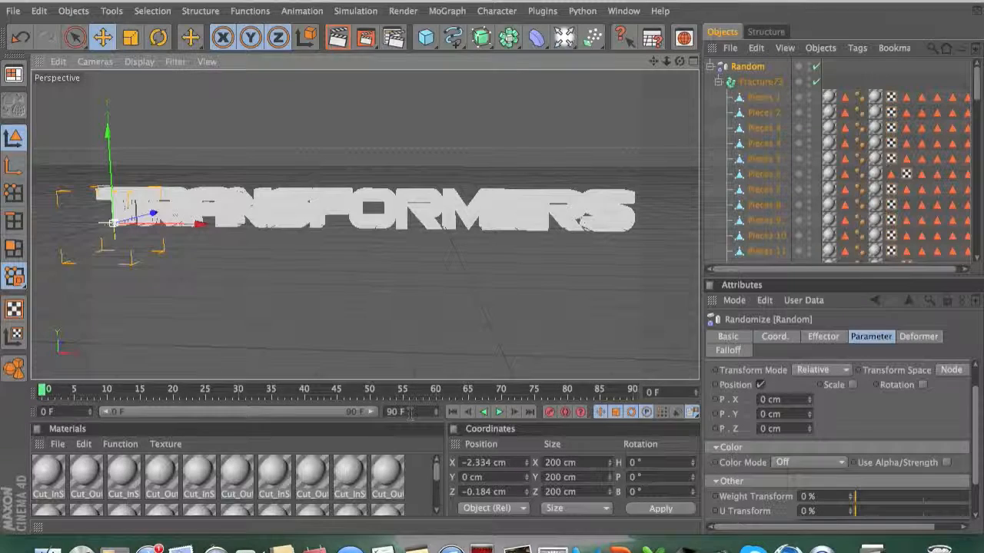
Step: Set the animation end frame to 200 F
{"action": "left_click_drag", "start_coordinate": [409, 414], "coordinate": [390, 413]}
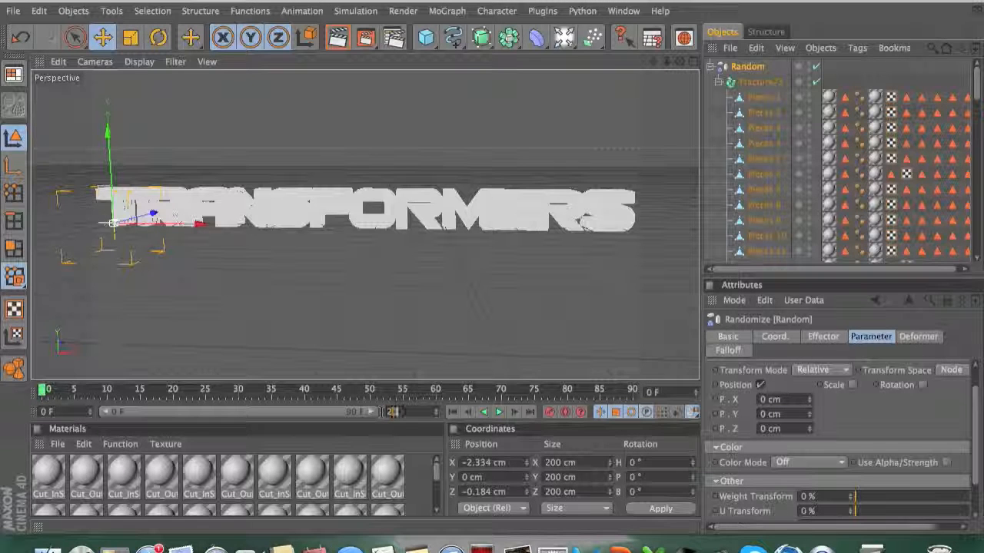
{"action": "key", "text": "Return"}
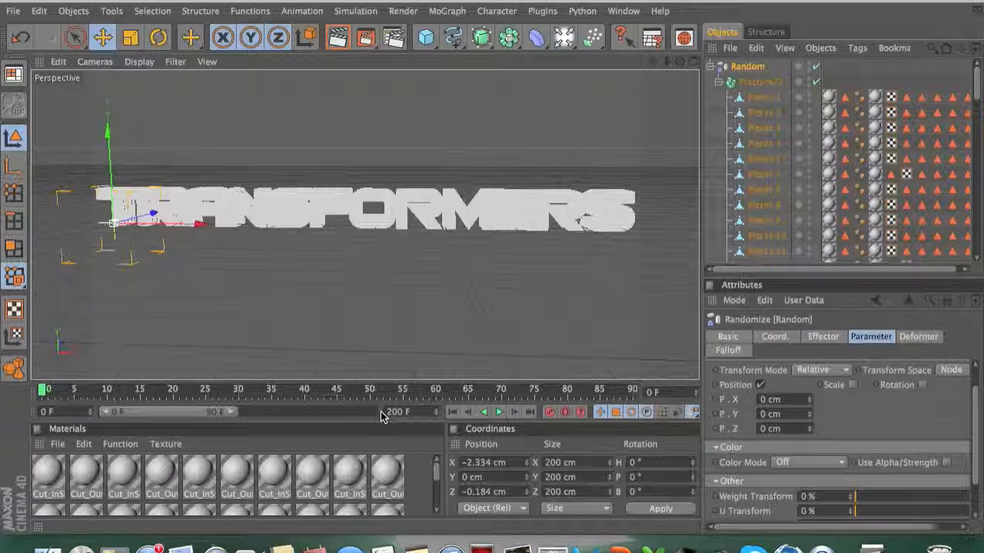
Step: Enable Rotation on the Random effector and set its position randomness to about P.X 649, P.Y 462, P.Z 1319 cm
{"action": "left_click", "coordinate": [923, 386]}
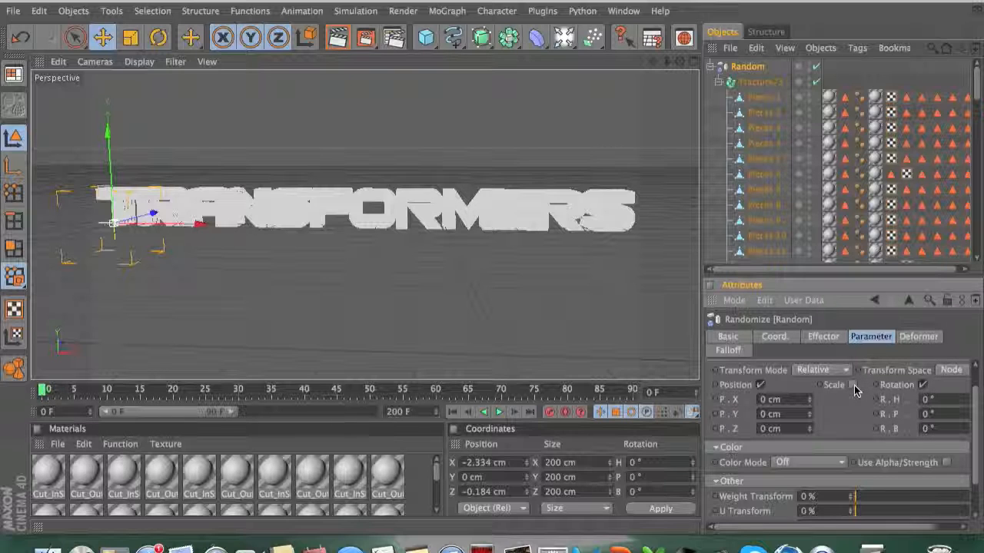
{"action": "left_click", "coordinate": [809, 401]}
{"action": "left_click_drag", "start_coordinate": [809, 406], "coordinate": [807, 461]}
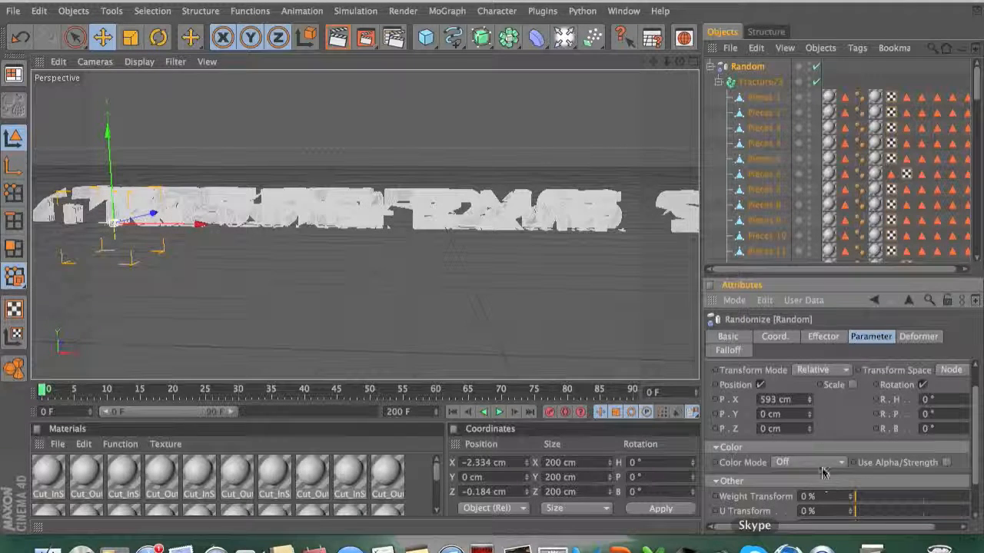
{"action": "left_click_drag", "start_coordinate": [809, 416], "coordinate": [810, 388]}
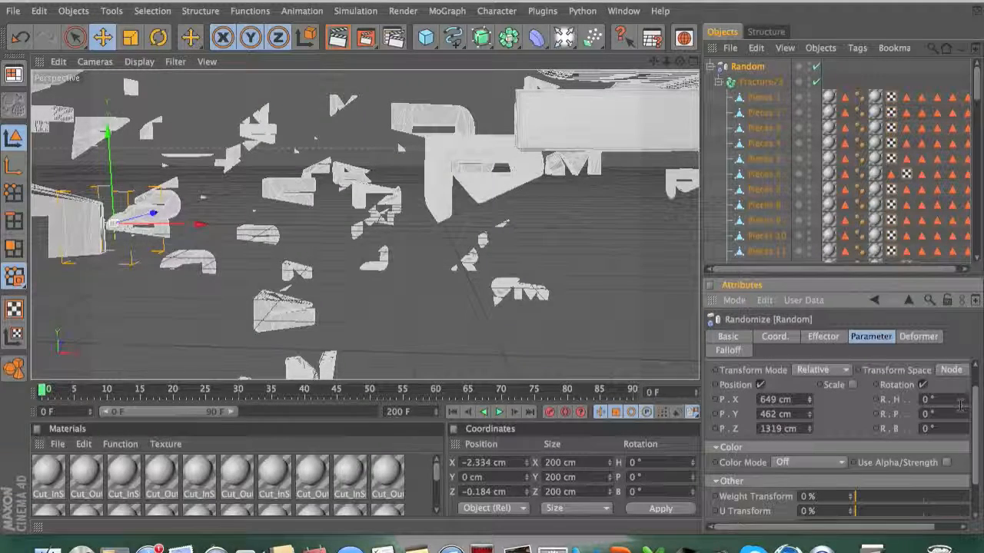
Step: Set the effector's rotation randomness to R.H 683°, R.P 578° and R.B 639°
{"action": "left_click_drag", "start_coordinate": [862, 529], "coordinate": [890, 532]}
{"action": "left_click_drag", "start_coordinate": [943, 401], "coordinate": [943, 215]}
{"action": "left_click_drag", "start_coordinate": [943, 401], "coordinate": [943, 267]}
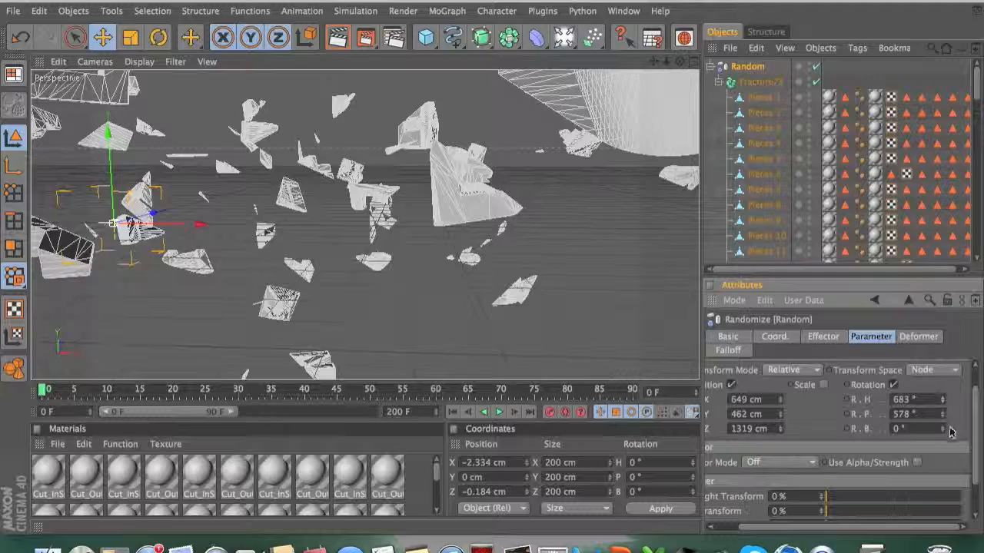
{"action": "mouse_move", "coordinate": [943, 430]}
{"action": "left_mouse_down"}
{"action": "mouse_move", "coordinate": [944, 323]}
{"action": "mouse_move", "coordinate": [946, 435]}
{"action": "left_mouse_up"}
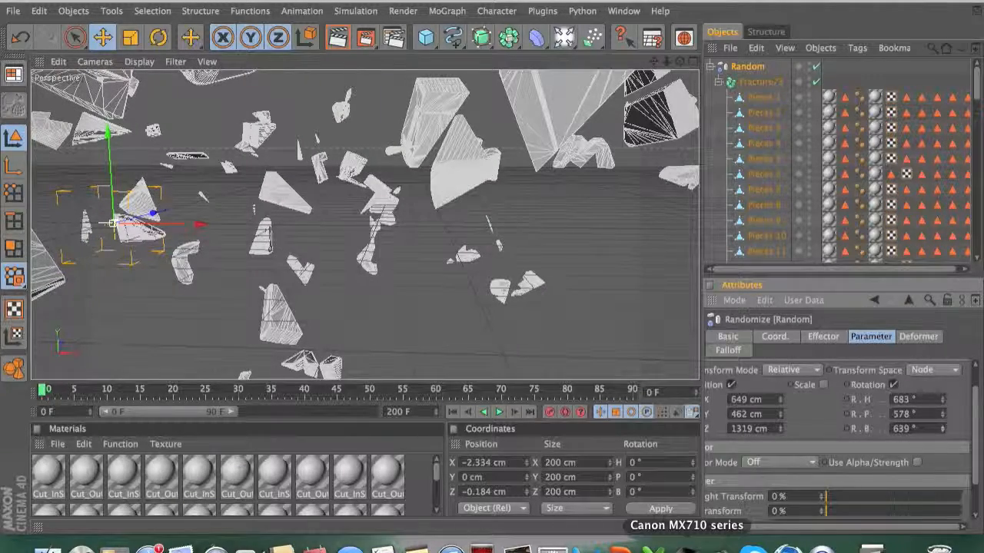
{"action": "left_click_drag", "start_coordinate": [856, 532], "coordinate": [822, 532]}
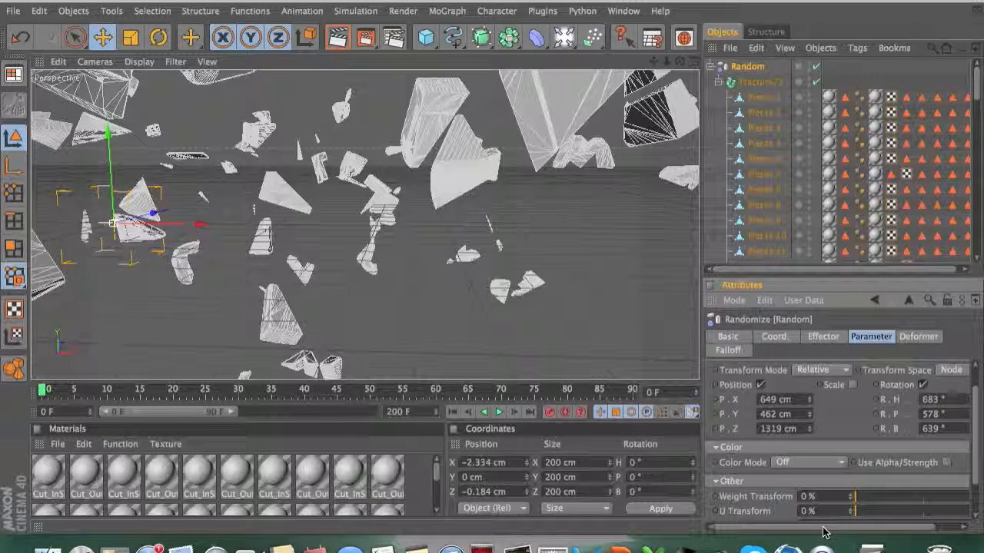
Step: Turn on automatic keyframing and, at frame 60, set P.X to 0 cm
{"action": "left_click", "coordinate": [565, 412]}
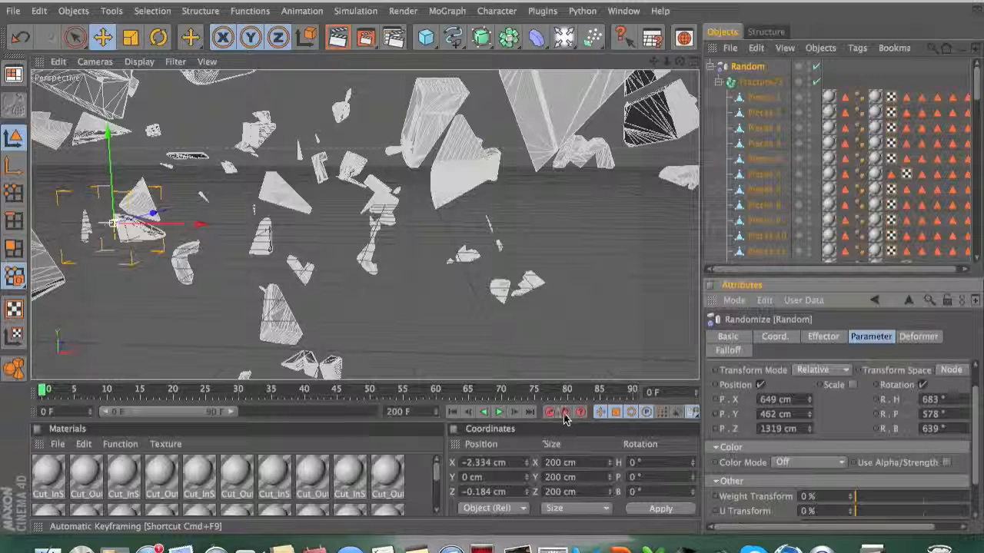
{"action": "left_click", "coordinate": [564, 413]}
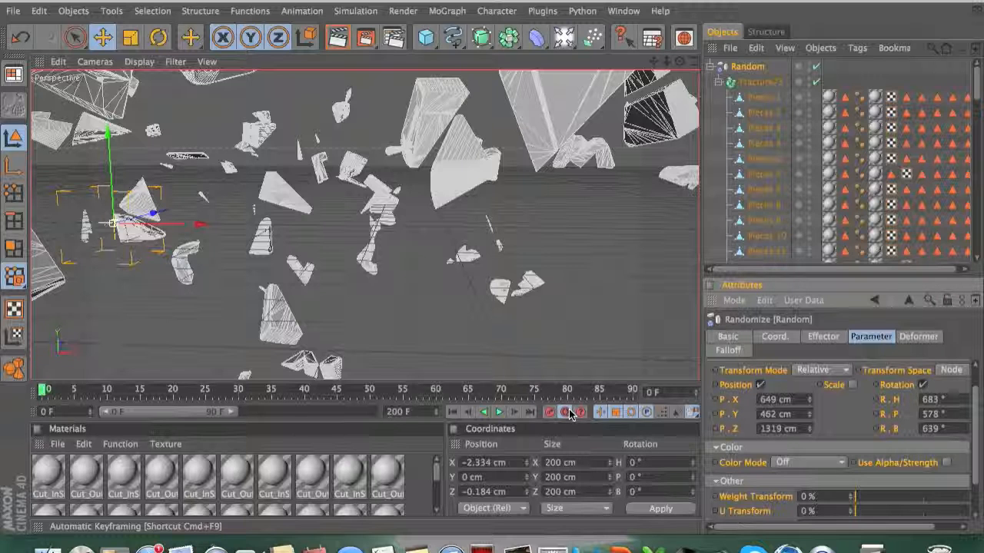
{"action": "left_click_drag", "start_coordinate": [44, 394], "coordinate": [437, 398]}
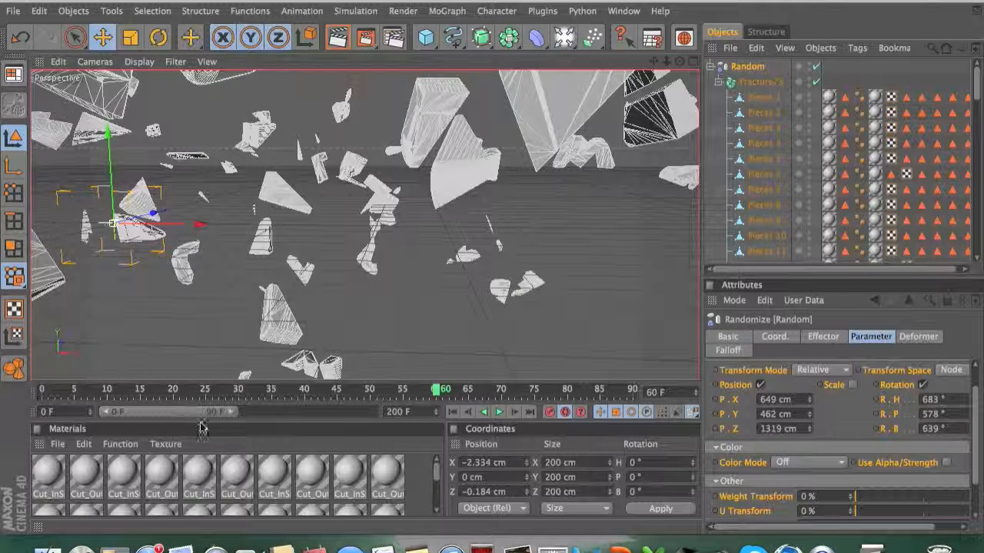
{"action": "left_click_drag", "start_coordinate": [193, 414], "coordinate": [249, 413]}
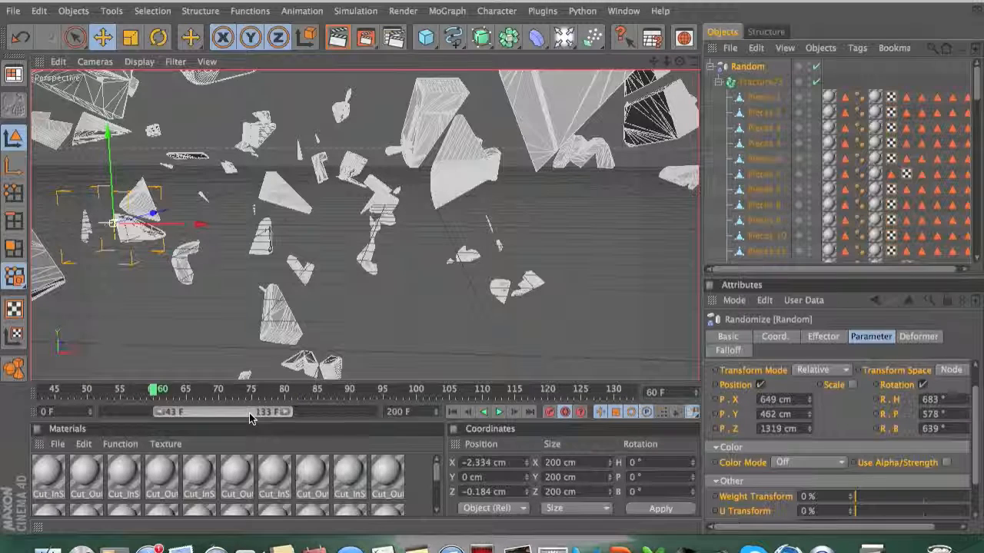
{"action": "left_click", "coordinate": [783, 399]}
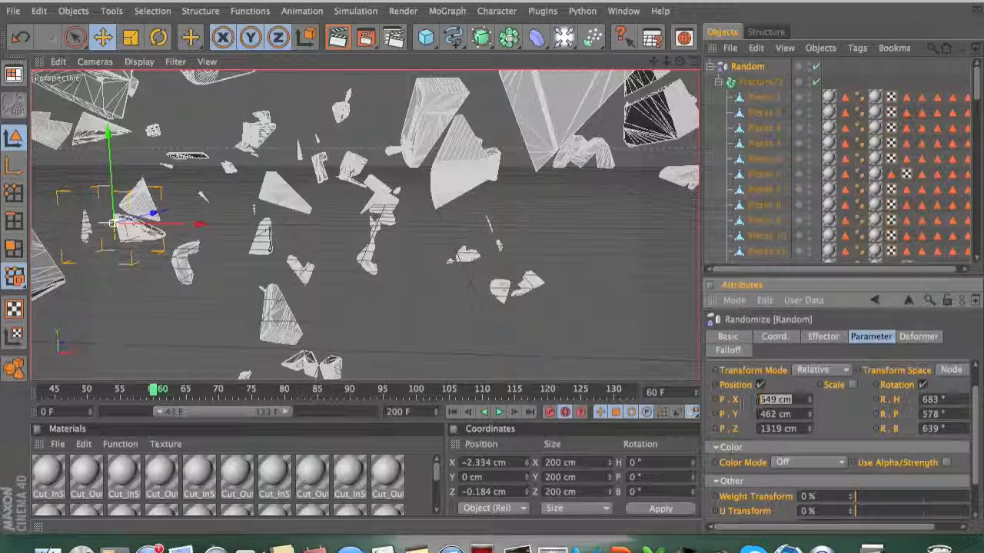
{"action": "type", "text": "0"}
{"action": "key", "text": "Return"}
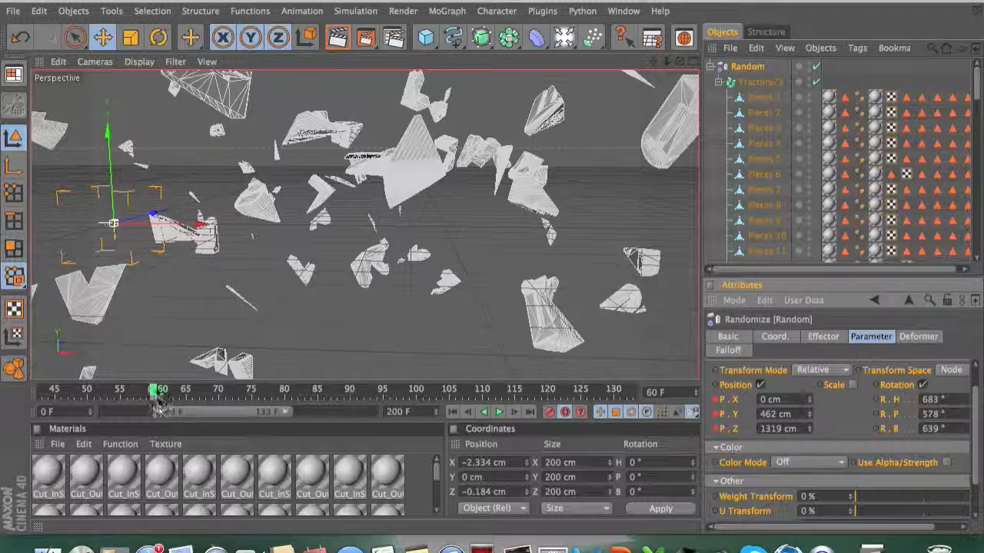
Step: At frame 85, set P.Y to 0 cm
{"action": "left_click_drag", "start_coordinate": [159, 398], "coordinate": [322, 395]}
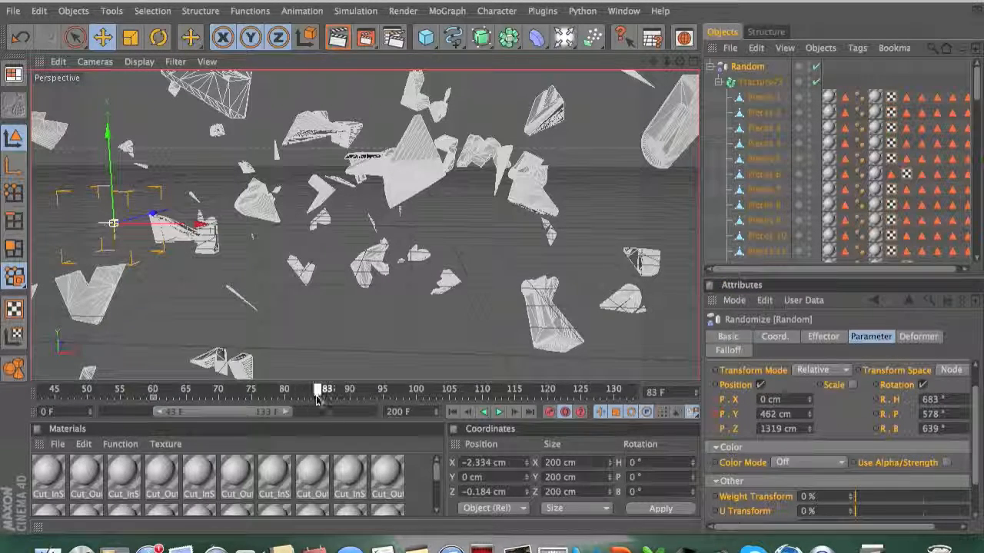
{"action": "left_click", "coordinate": [800, 416]}
{"action": "type", "text": "0"}
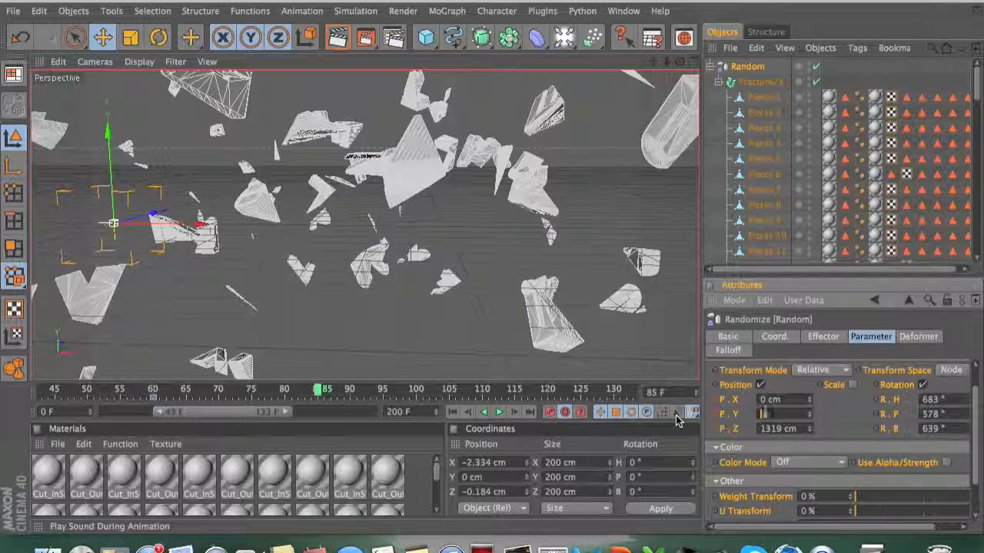
{"action": "key", "text": "Return"}
Step: At frame 110, set P.Z to 0 cm
{"action": "left_click_drag", "start_coordinate": [280, 411], "coordinate": [311, 415]}
{"action": "left_click_drag", "start_coordinate": [110, 390], "coordinate": [271, 394]}
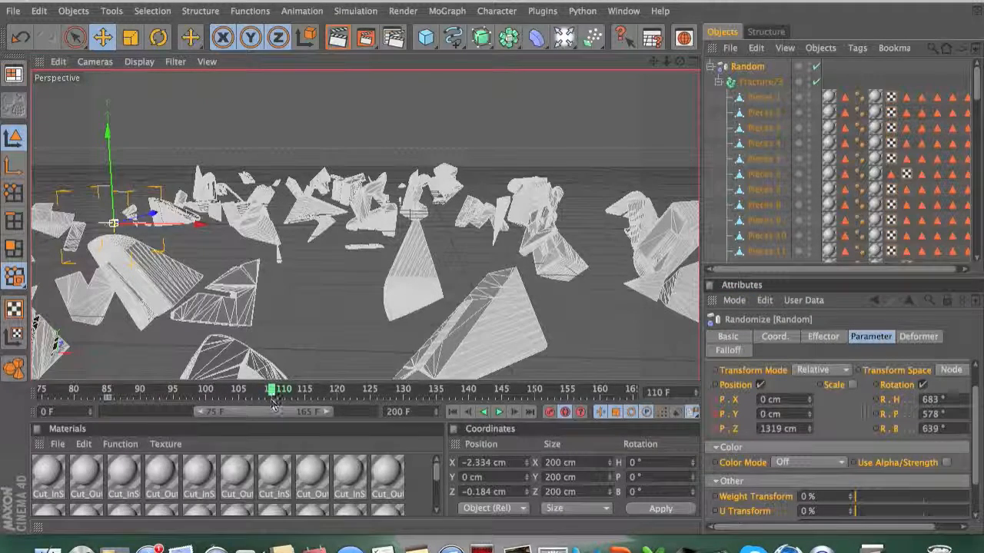
{"action": "left_click", "coordinate": [780, 428]}
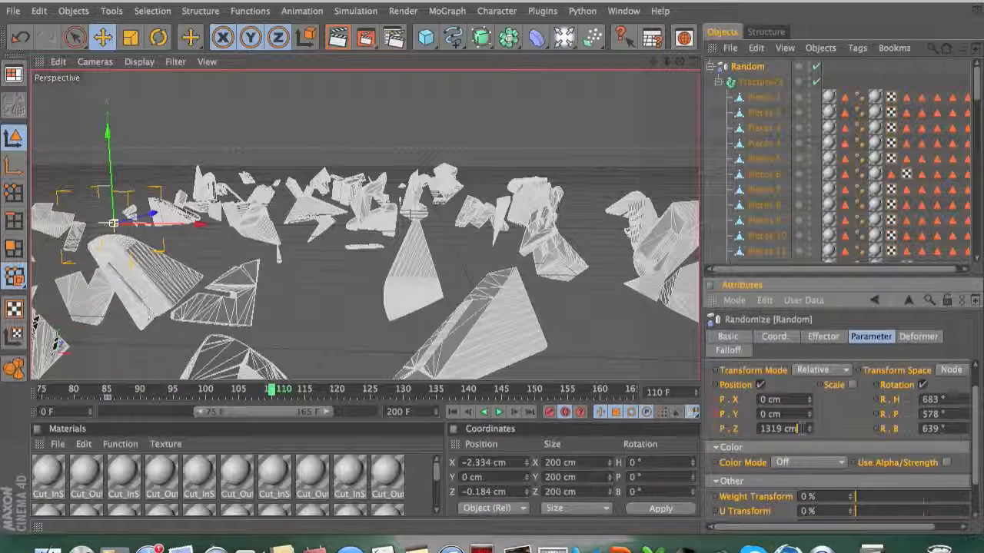
{"action": "key", "text": "BackSpace"}
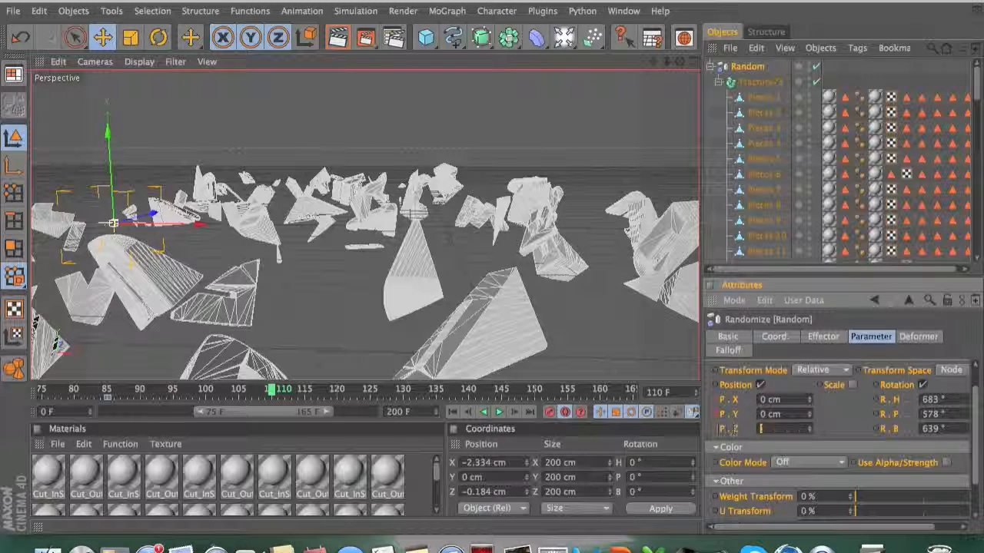
Step: At frame 135, set R.H to 0°
{"action": "left_click_drag", "start_coordinate": [288, 413], "coordinate": [303, 417]}
{"action": "left_click_drag", "start_coordinate": [196, 396], "coordinate": [355, 392]}
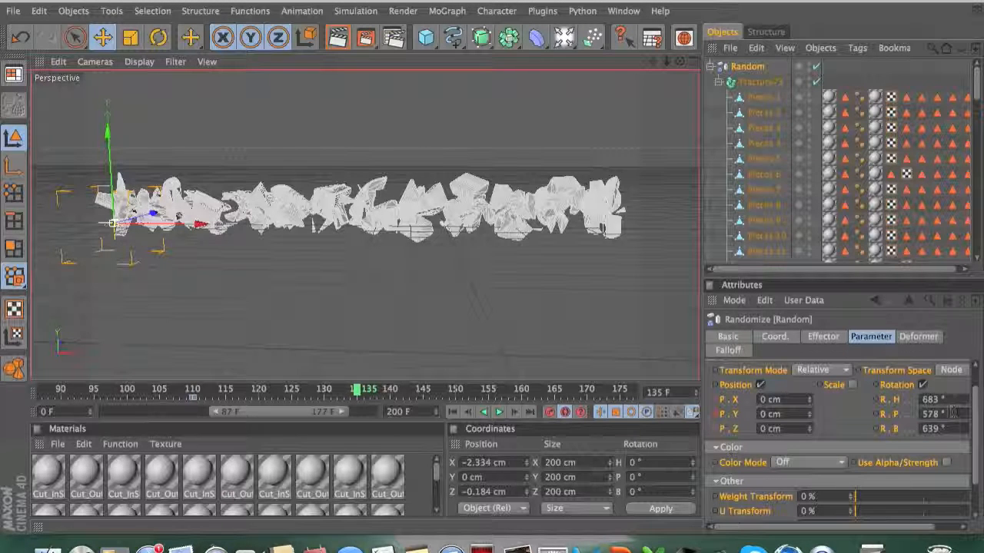
{"action": "double_click", "coordinate": [932, 400]}
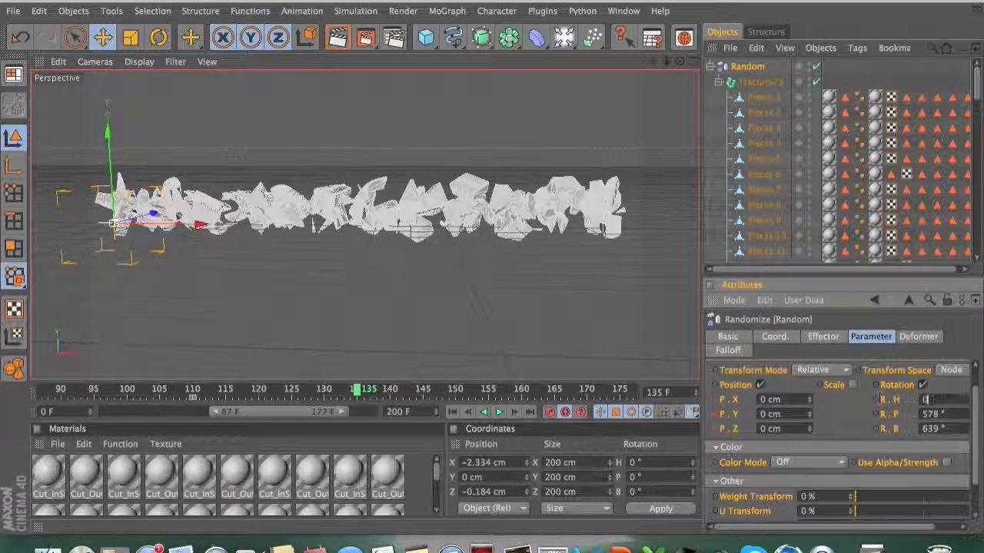
{"action": "type", "text": "0"}
{"action": "left_click_drag", "start_coordinate": [845, 527], "coordinate": [875, 528]}
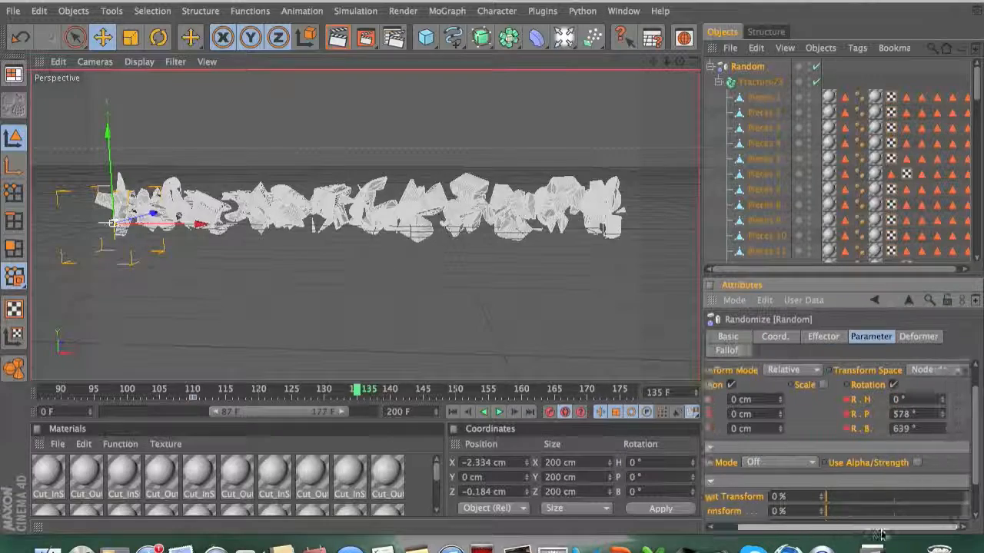
{"action": "key", "text": "Return"}
Step: Set R.P to 0° at frame 165 and R.B to 0° at frame 190
{"action": "left_click_drag", "start_coordinate": [207, 408], "coordinate": [404, 417]}
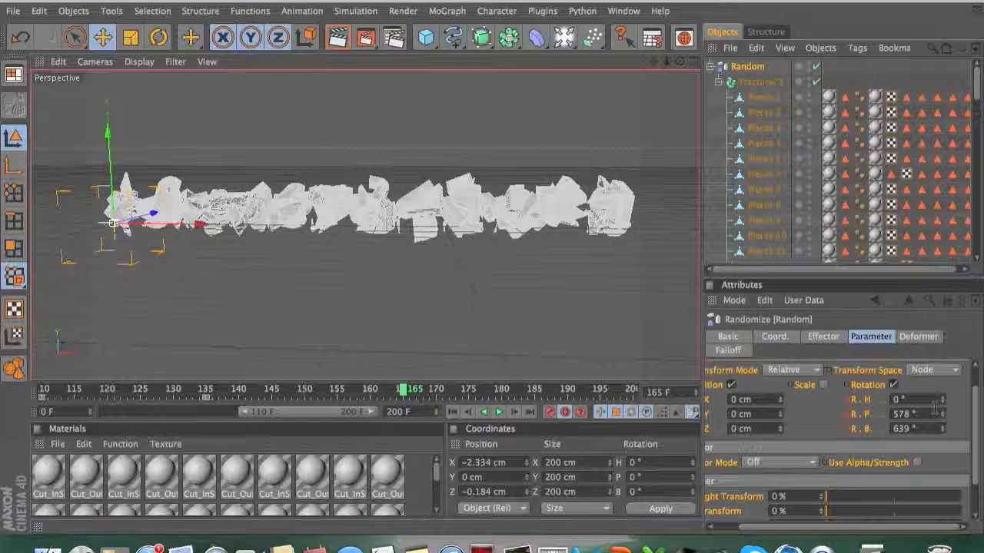
{"action": "left_click", "coordinate": [899, 414]}
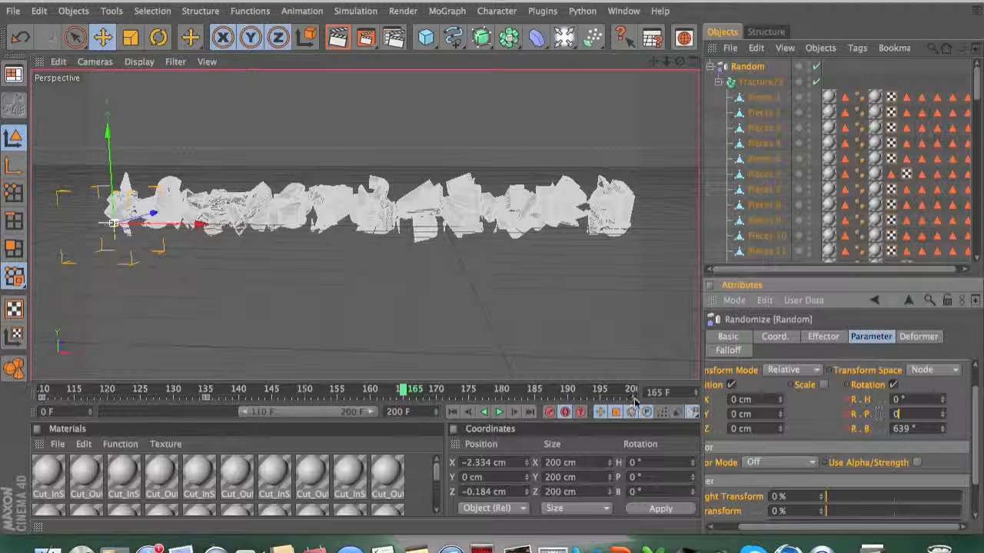
{"action": "left_click_drag", "start_coordinate": [400, 394], "coordinate": [569, 396]}
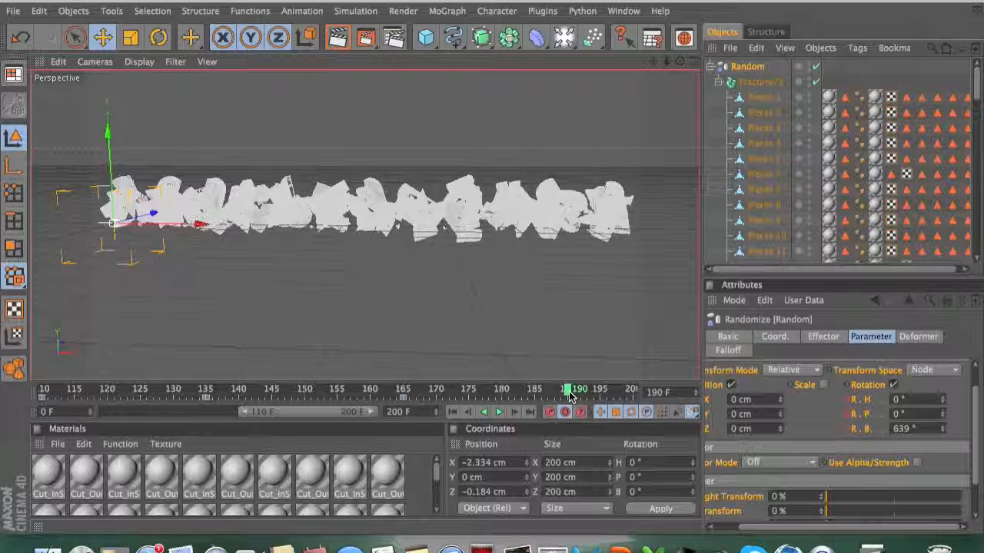
{"action": "left_click", "coordinate": [893, 428]}
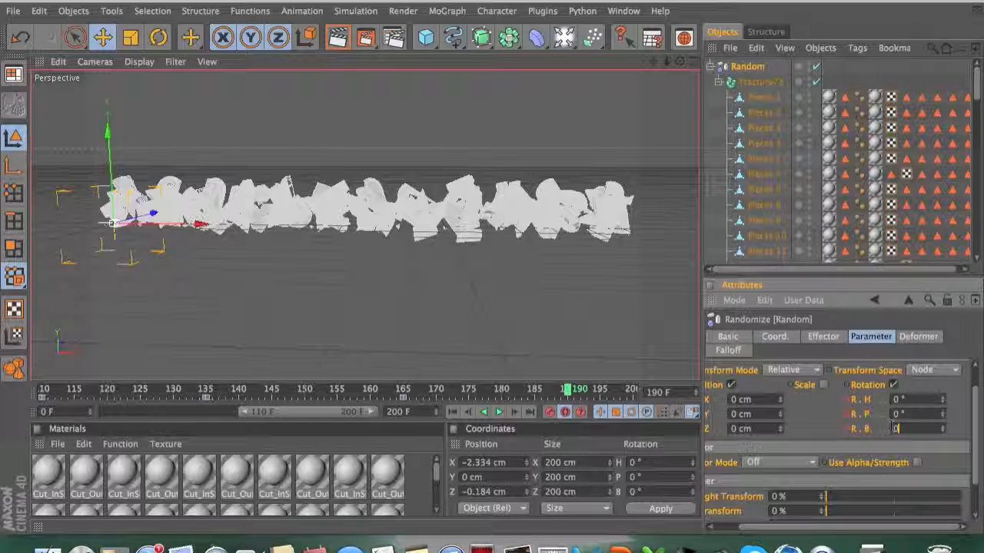
{"action": "key", "text": "Return"}
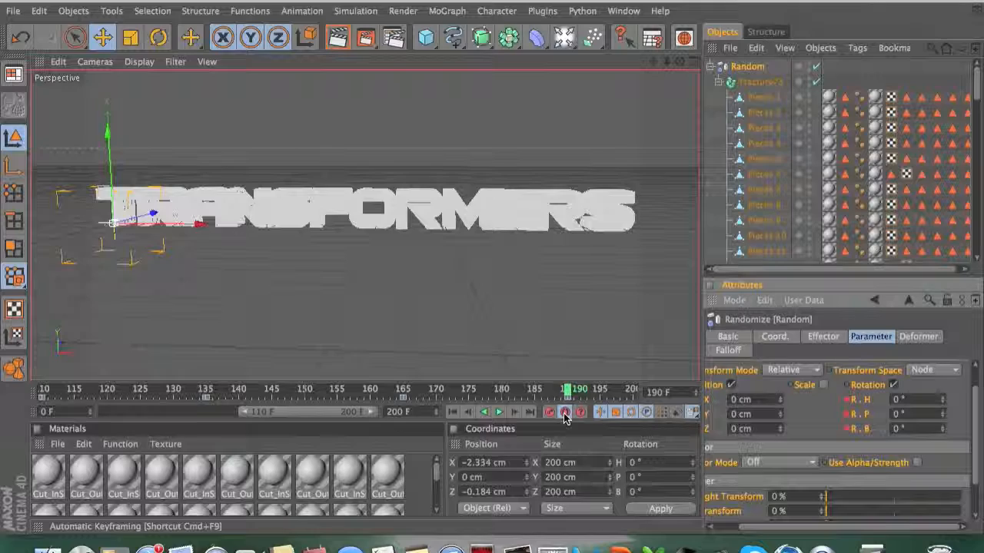
Step: Play back the animation from frame 0 to review the pieces reassembling
{"action": "left_click_drag", "start_coordinate": [569, 389], "coordinate": [41, 388]}
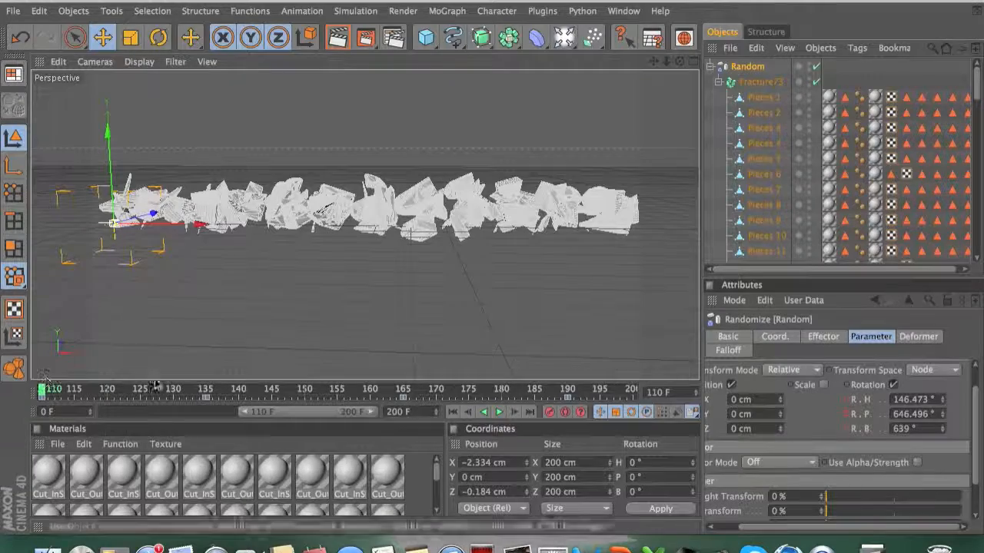
{"action": "left_click_drag", "start_coordinate": [275, 414], "coordinate": [116, 413]}
{"action": "left_click", "coordinate": [42, 392]}
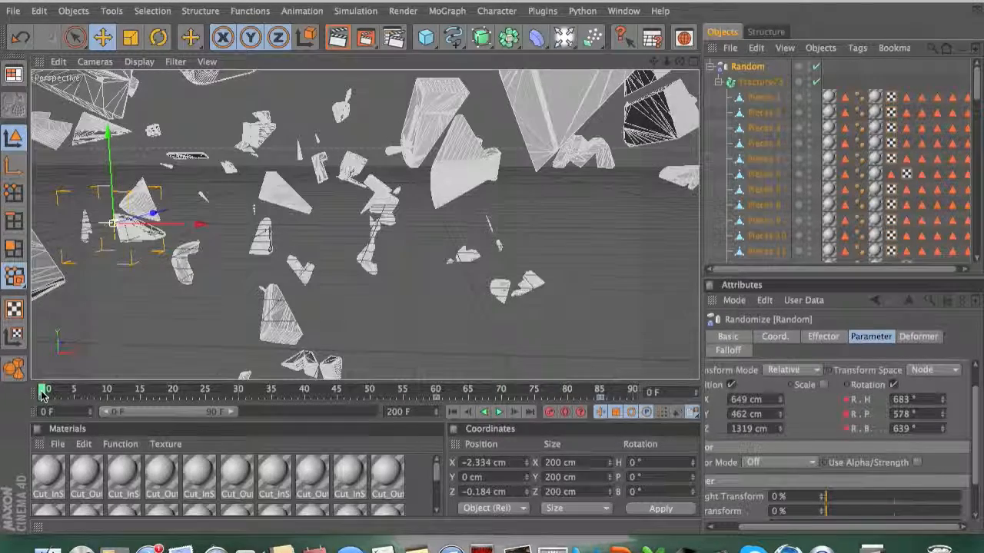
{"action": "left_click", "coordinate": [498, 413]}
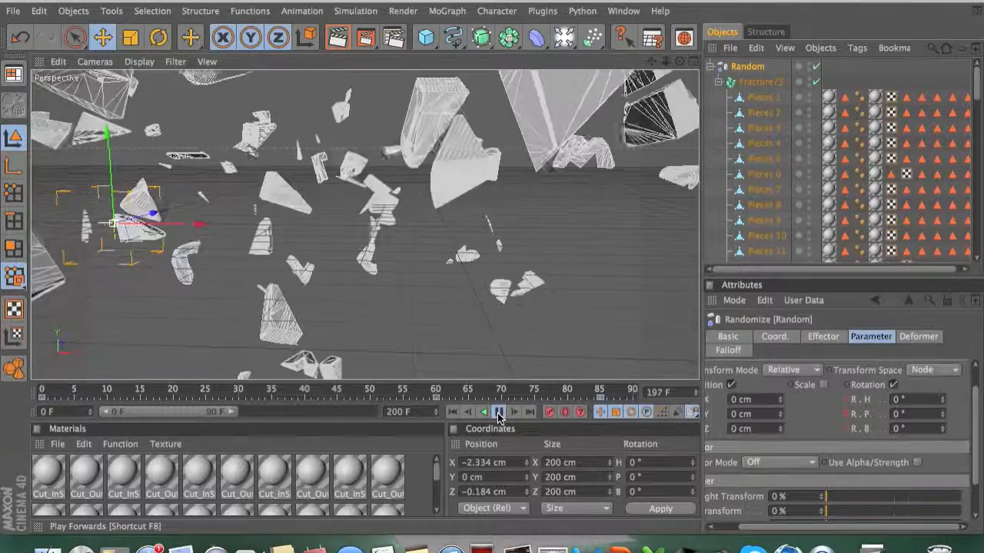
{"action": "left_click", "coordinate": [498, 413]}
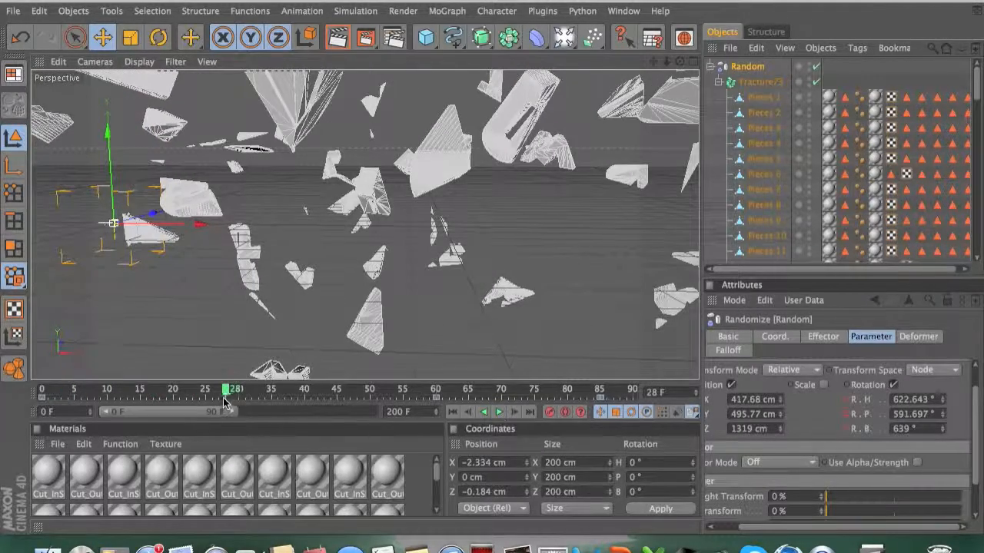
{"action": "left_click_drag", "start_coordinate": [212, 394], "coordinate": [44, 392]}
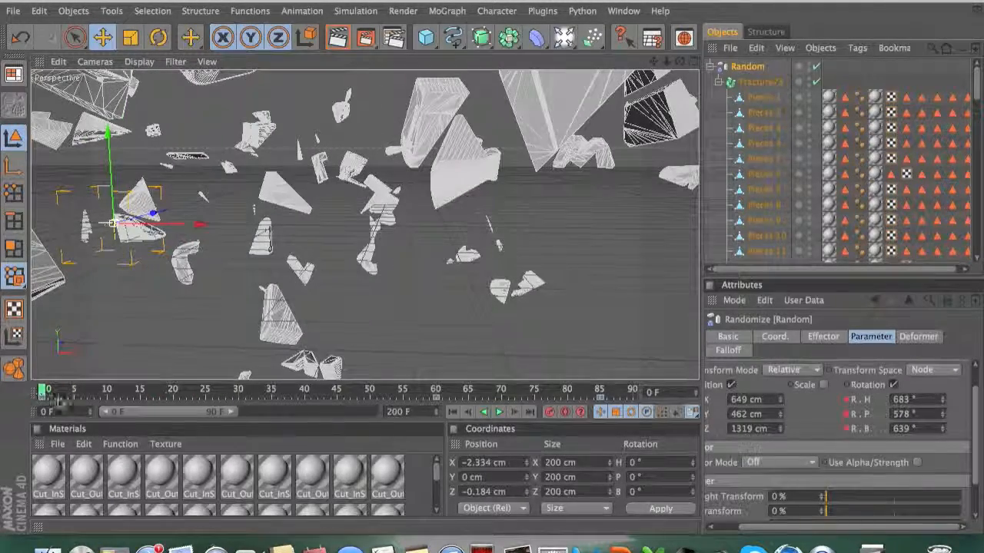
{"action": "left_click_drag", "start_coordinate": [173, 412], "coordinate": [309, 412]}
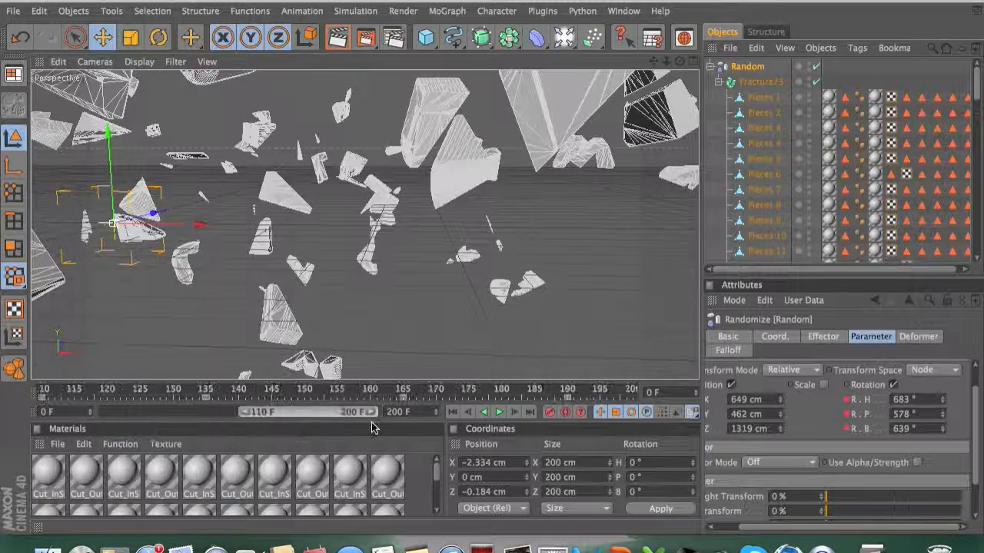
{"action": "left_click", "coordinate": [615, 392]}
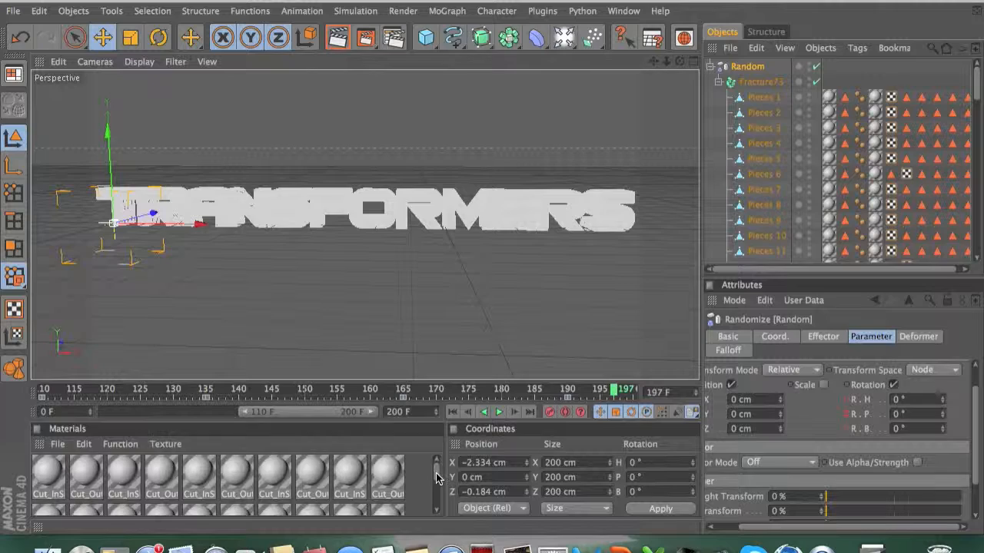
Step: Open the Cut_OutSide material in the Material Editor and set its color to red (R 252, G 0, B 0)
{"action": "left_click_drag", "start_coordinate": [438, 481], "coordinate": [436, 515]}
{"action": "double_click", "coordinate": [246, 492]}
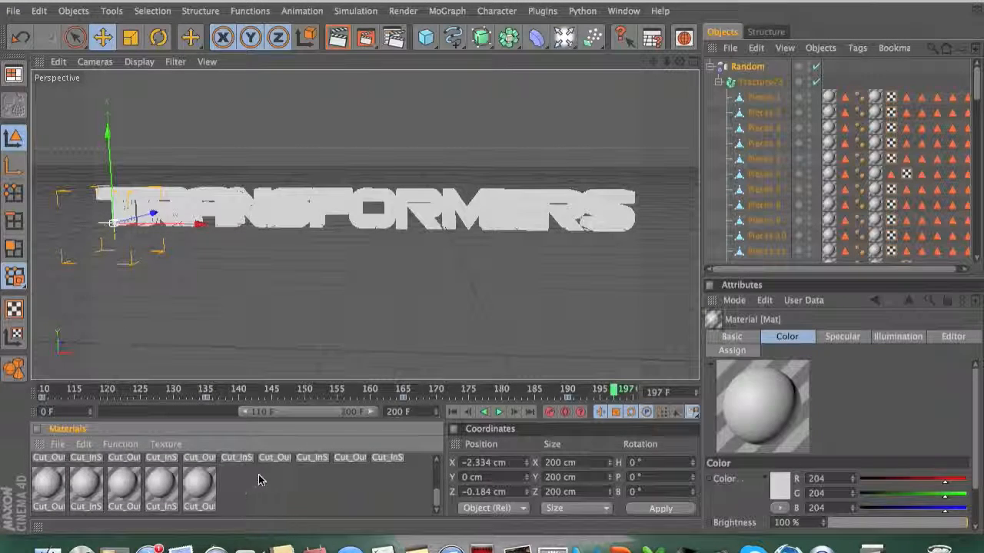
{"action": "double_click", "coordinate": [201, 484]}
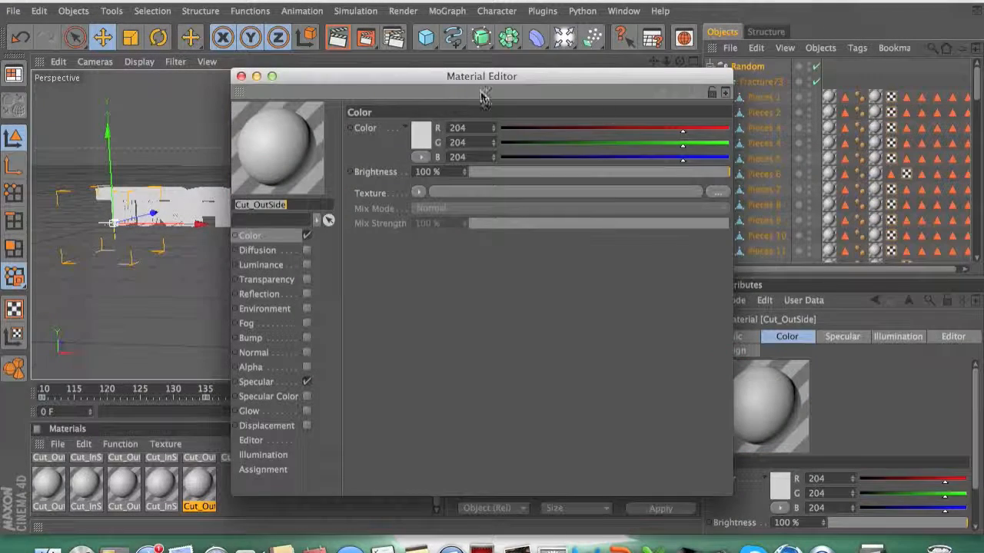
{"action": "left_click", "coordinate": [425, 140]}
{"action": "left_click_drag", "start_coordinate": [430, 127], "coordinate": [449, 99]}
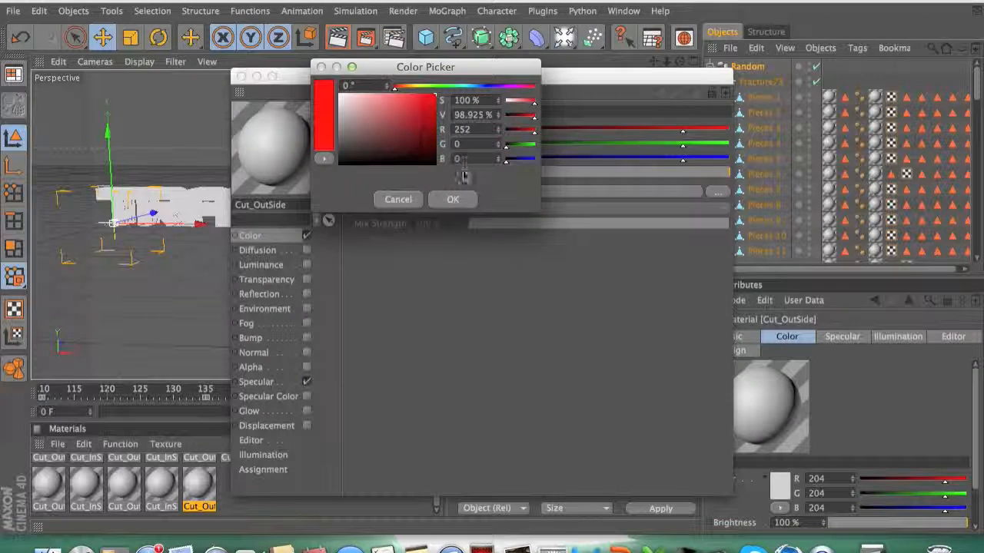
{"action": "left_click", "coordinate": [452, 199]}
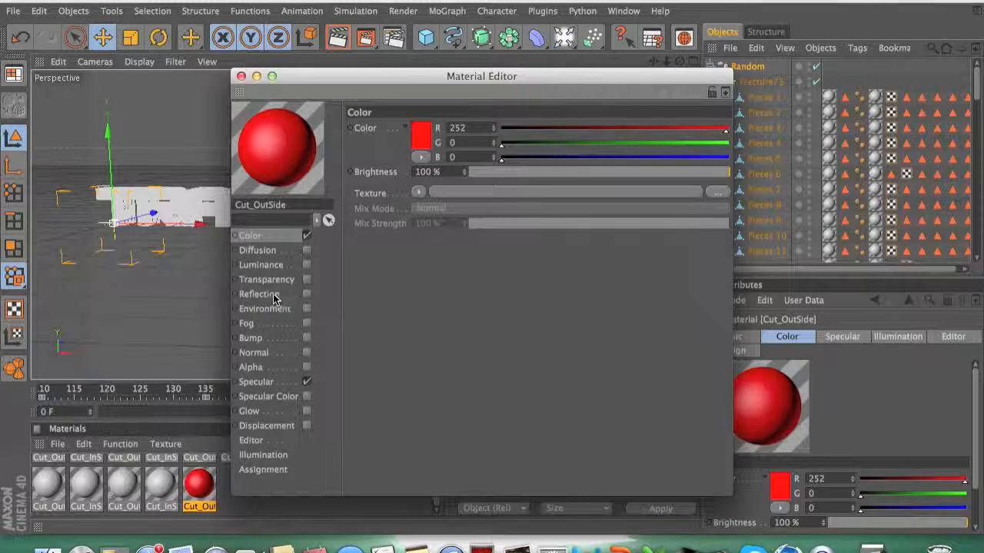
Step: Enable the Reflection channel on Cut_OutSide, set its brightness to 25 %, and close the Material Editor
{"action": "left_click", "coordinate": [258, 295]}
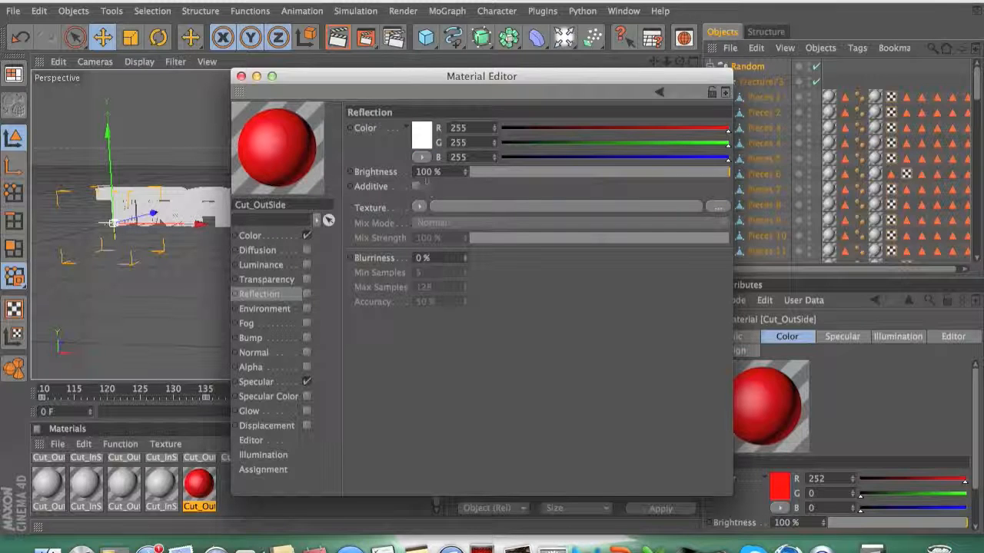
{"action": "left_click", "coordinate": [307, 295]}
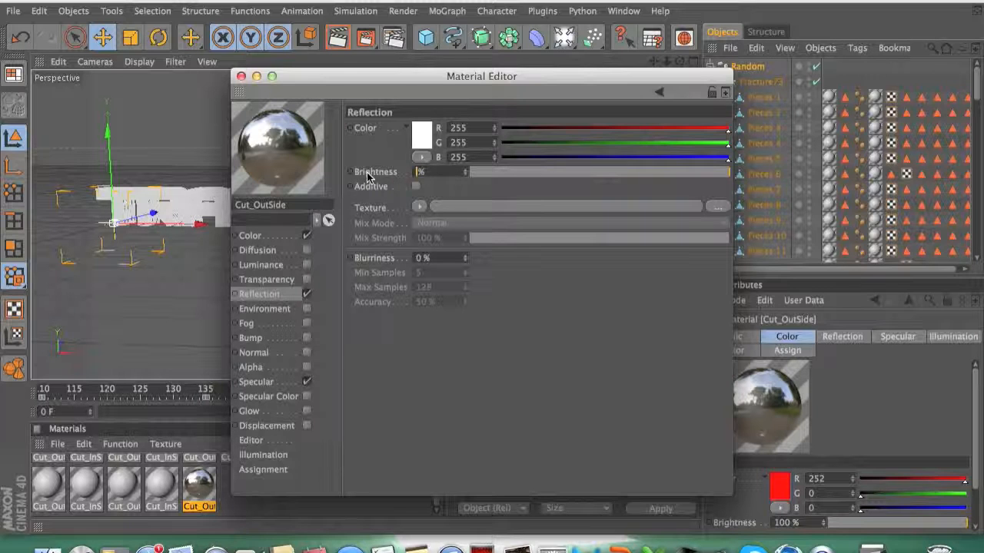
{"action": "key", "text": "Return"}
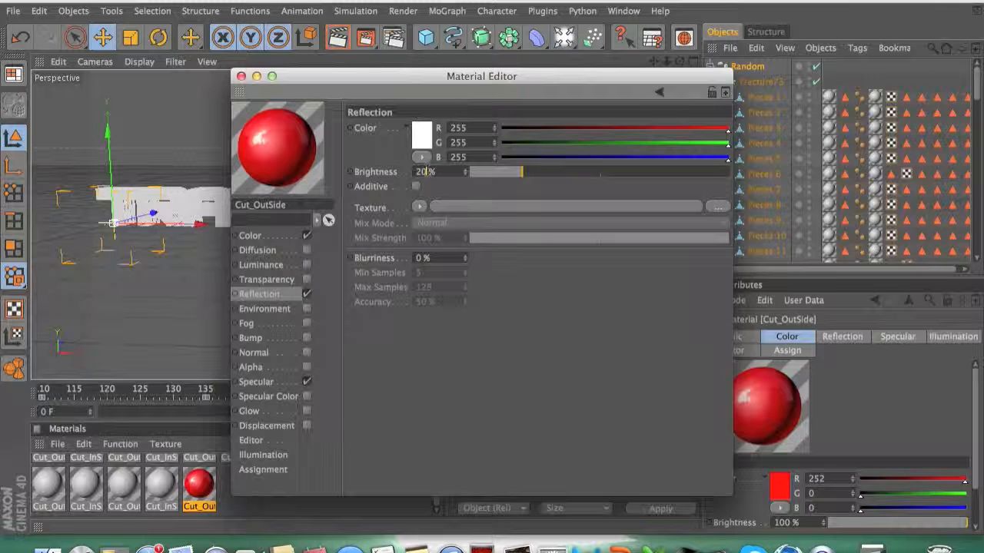
{"action": "type", "text": "5"}
{"action": "key", "text": "Return"}
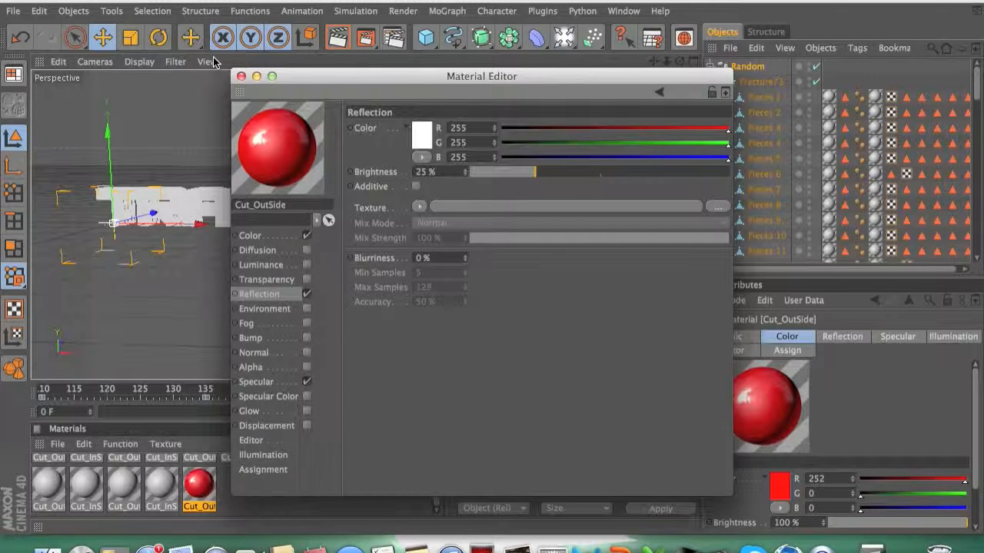
{"action": "left_click", "coordinate": [241, 77]}
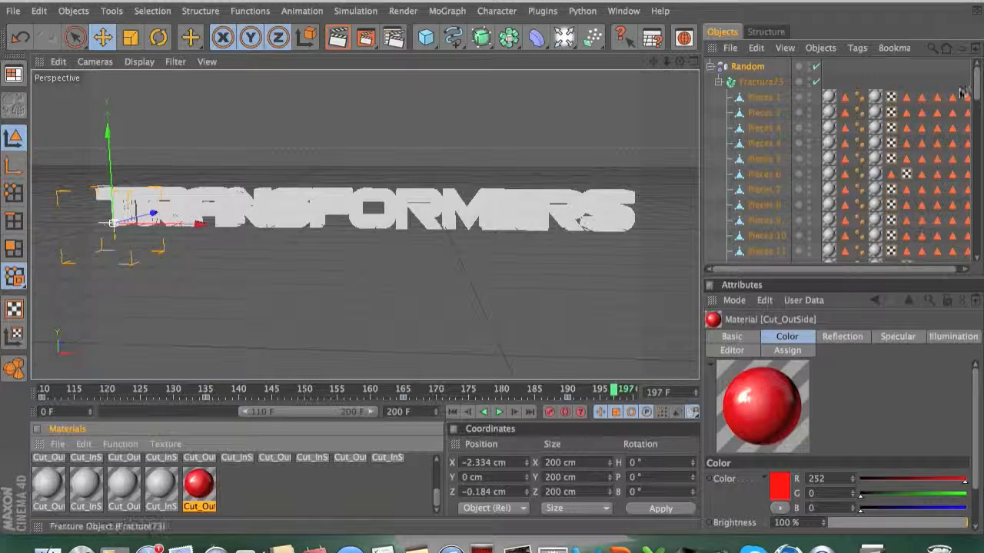
Step: Apply the Cut_OutSide material to Pieces 1 and its polygon selection tag
{"action": "left_click_drag", "start_coordinate": [203, 492], "coordinate": [829, 100]}
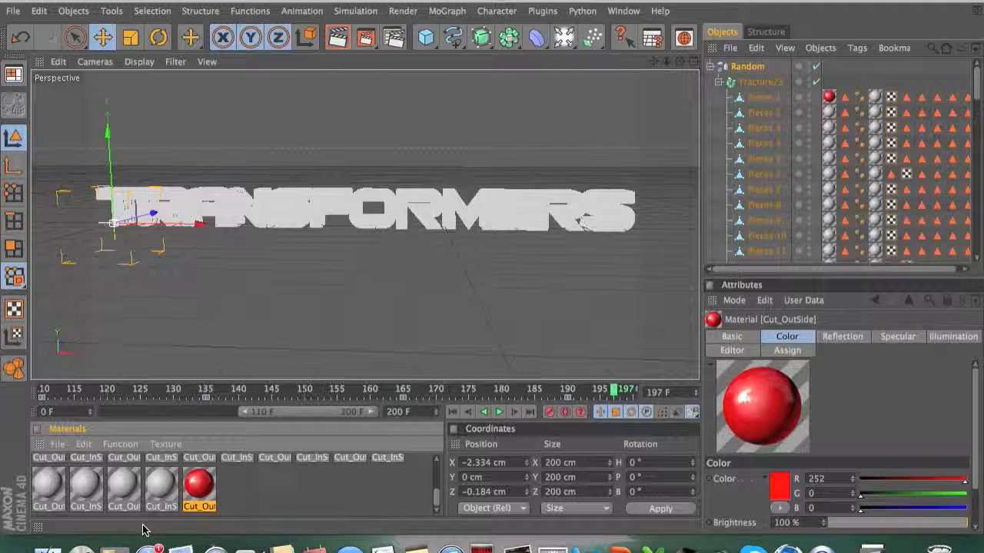
{"action": "left_click_drag", "start_coordinate": [195, 491], "coordinate": [876, 98]}
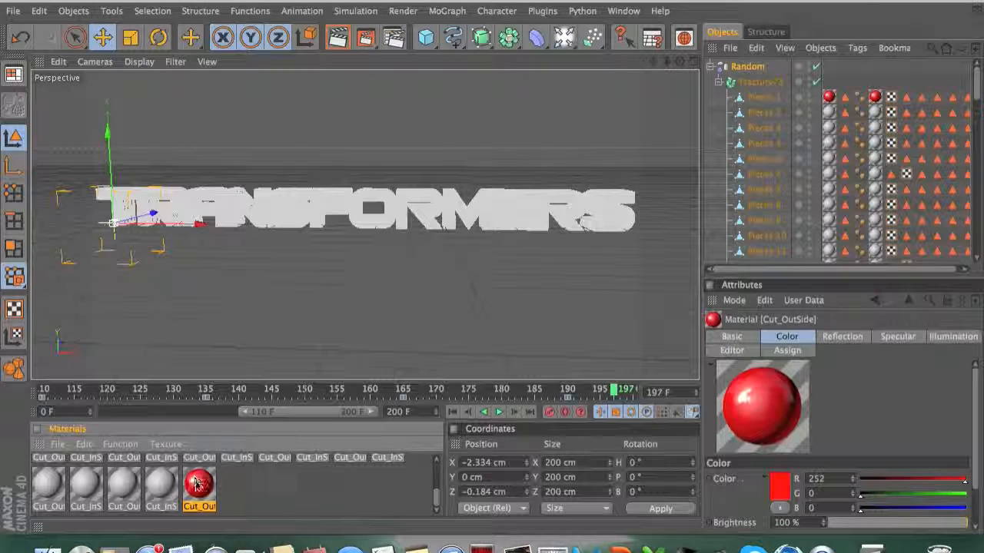
{"action": "left_click_drag", "start_coordinate": [356, 223], "coordinate": [323, 216]}
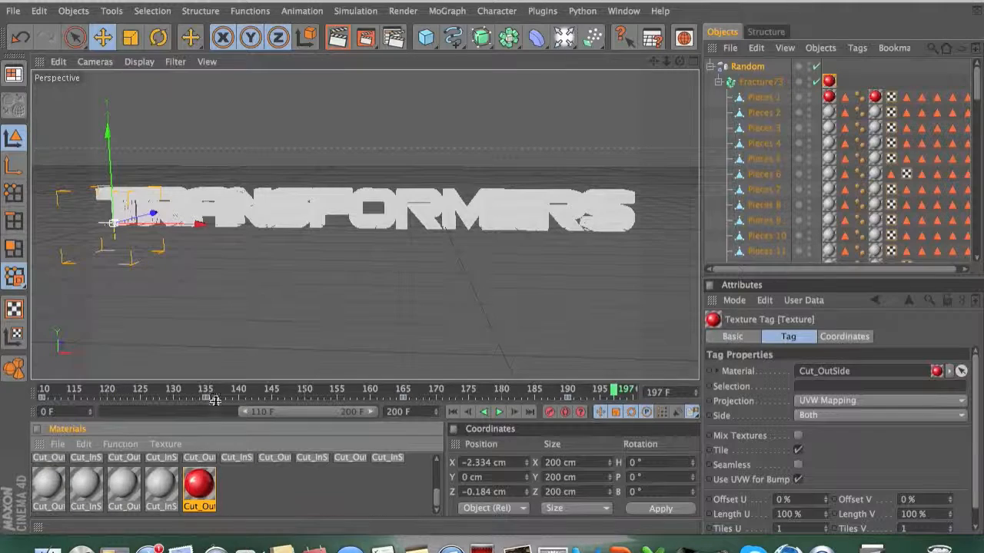
Step: Apply the Cut_OutSide material to Pieces 2 and Pieces 3 and their polygon selection tags
{"action": "left_click_drag", "start_coordinate": [199, 493], "coordinate": [799, 194]}
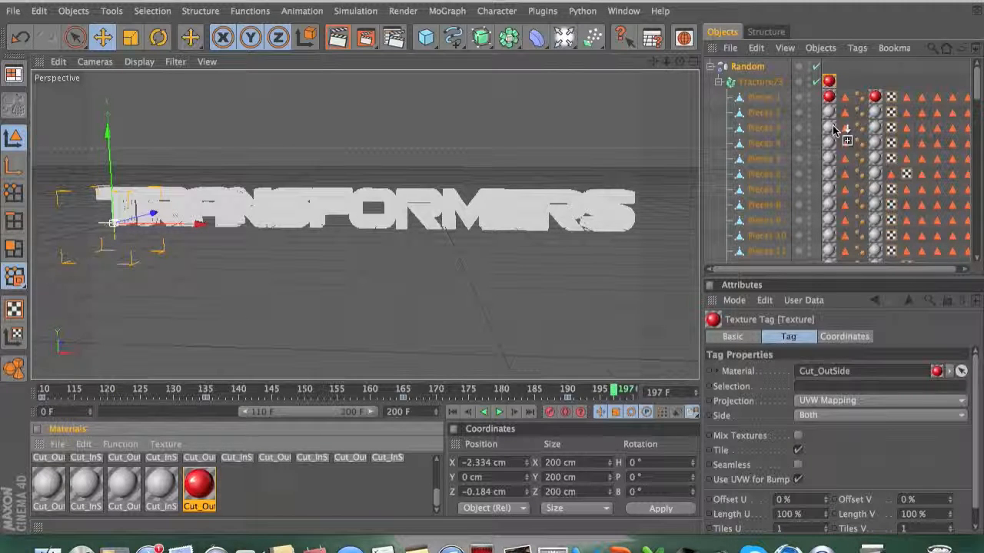
{"action": "mouse_move", "coordinate": [979, 93]}
{"action": "left_mouse_down"}
{"action": "mouse_move", "coordinate": [980, 110]}
{"action": "mouse_move", "coordinate": [980, 94]}
{"action": "left_mouse_up"}
{"action": "left_click_drag", "start_coordinate": [199, 492], "coordinate": [874, 170]}
{"action": "left_click_drag", "start_coordinate": [884, 115], "coordinate": [876, 113]}
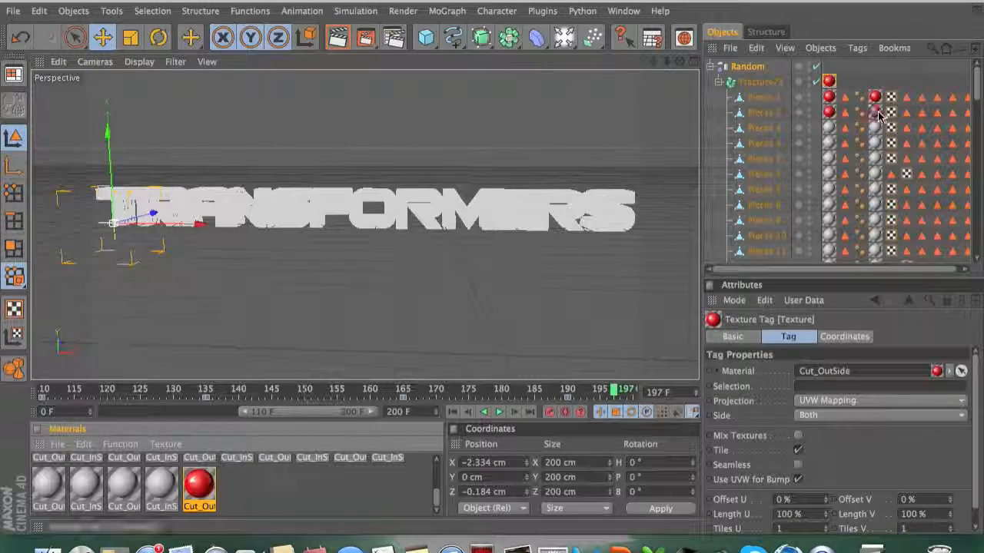
{"action": "left_click_drag", "start_coordinate": [231, 495], "coordinate": [830, 129]}
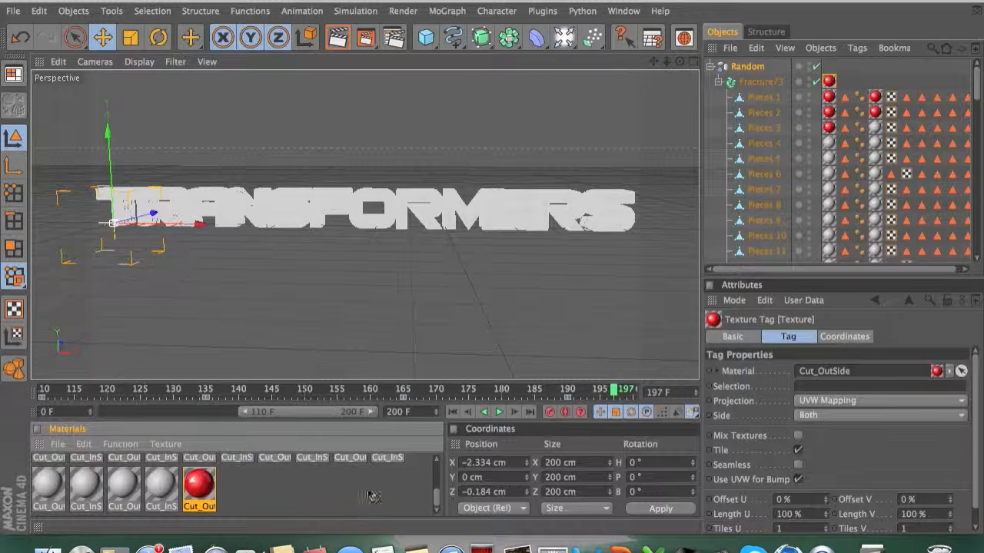
{"action": "left_click_drag", "start_coordinate": [201, 489], "coordinate": [871, 128]}
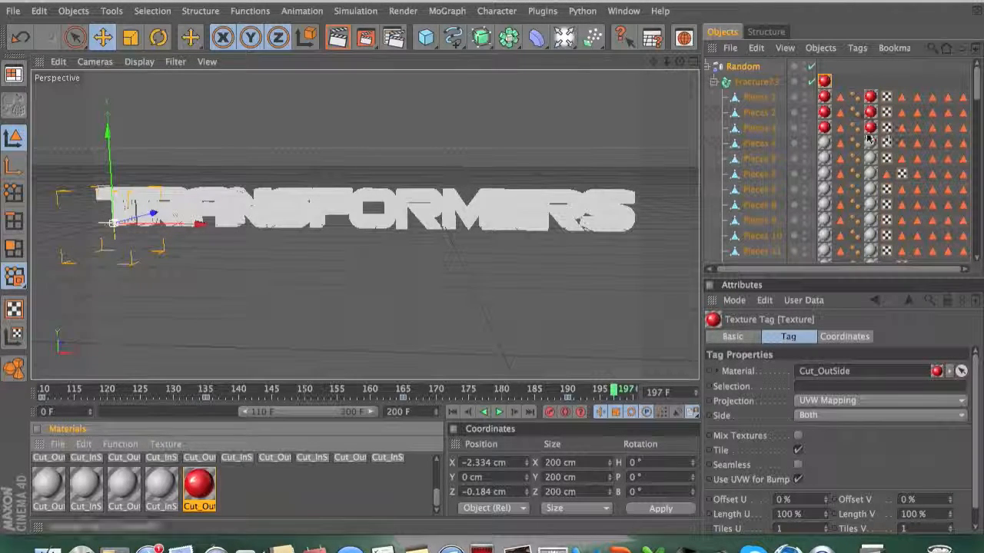
Step: Select the texture tags of Pieces 4 through 72, open the Cut_InSide material and set its color to red (R 255, G 0, B 0)
{"action": "left_click", "coordinate": [824, 144]}
{"action": "left_click_drag", "start_coordinate": [977, 97], "coordinate": [973, 266]}
{"action": "left_click", "coordinate": [824, 258], "text": "shift"}
{"action": "left_click_drag", "start_coordinate": [206, 485], "coordinate": [823, 212]}
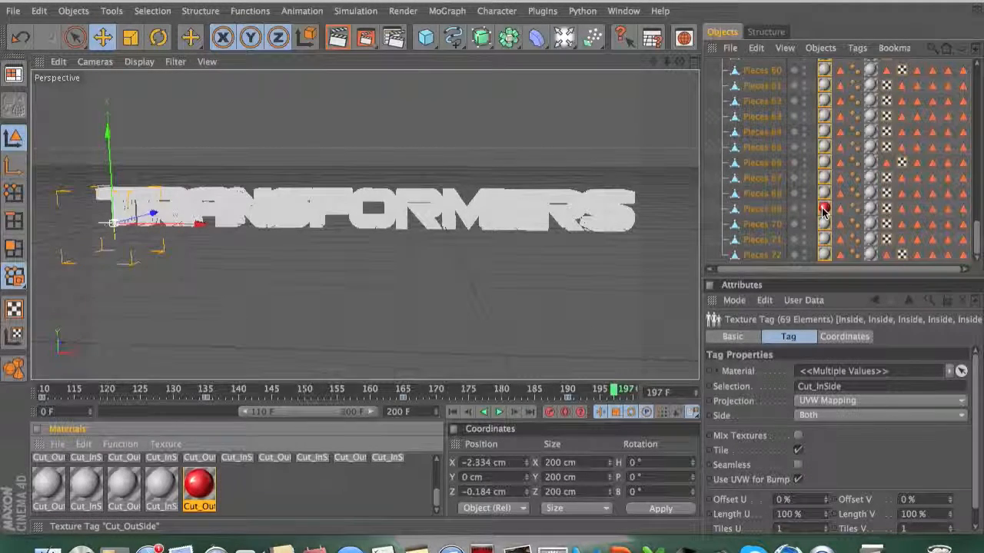
{"action": "double_click", "coordinate": [824, 254]}
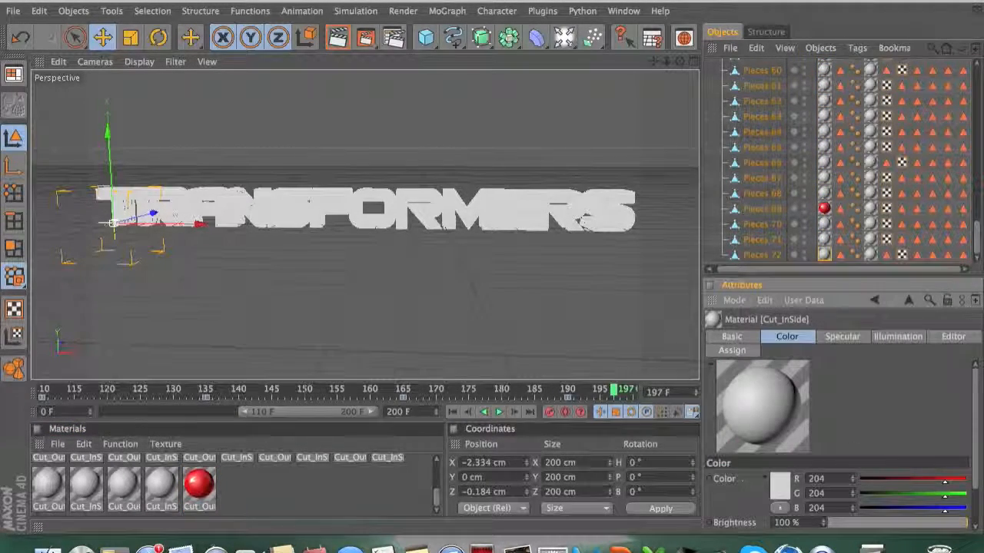
{"action": "left_click", "coordinate": [788, 487]}
{"action": "left_click", "coordinate": [797, 420]}
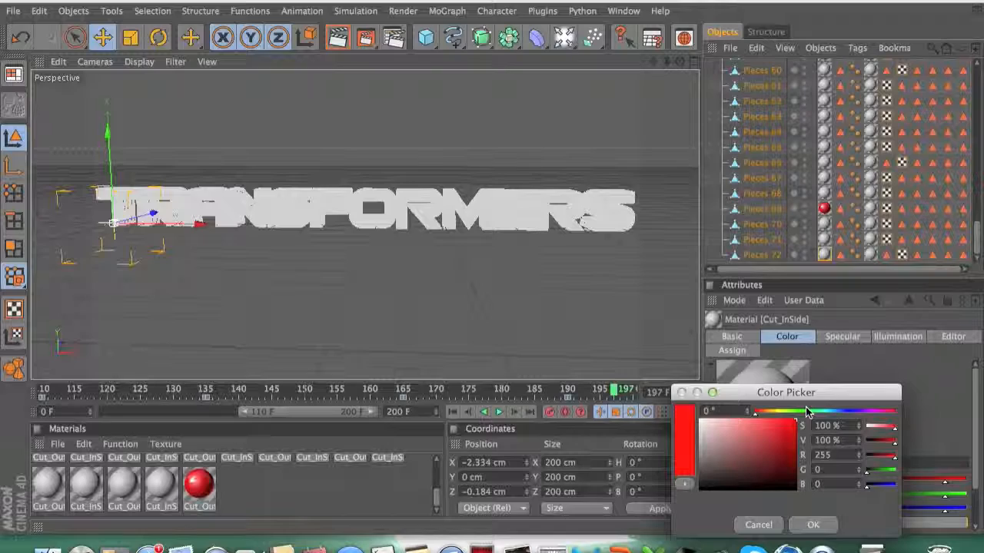
{"action": "left_click", "coordinate": [815, 526]}
Step: Enable the Reflection channel on the Cut_InSide material and set its brightness to 25 %
{"action": "scroll", "coordinate": [978, 444], "scroll_direction": "down", "scroll_amount": 2}
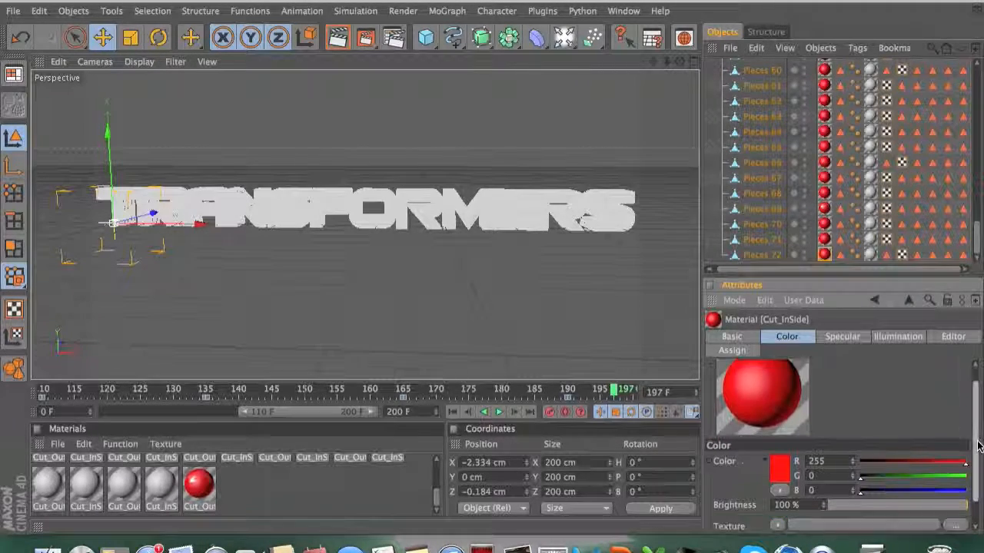
{"action": "scroll", "coordinate": [978, 444], "scroll_direction": "down", "scroll_amount": 1}
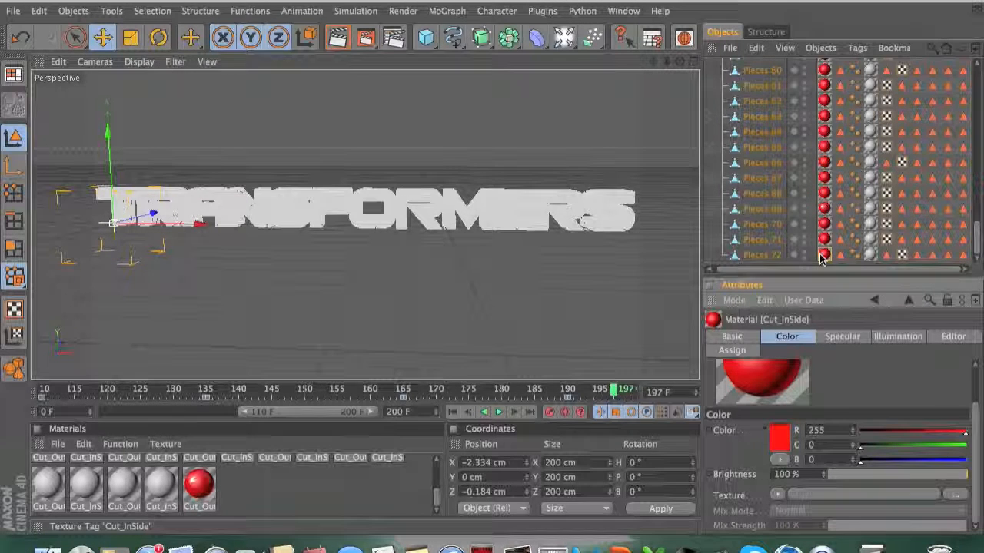
{"action": "left_click", "coordinate": [734, 338]}
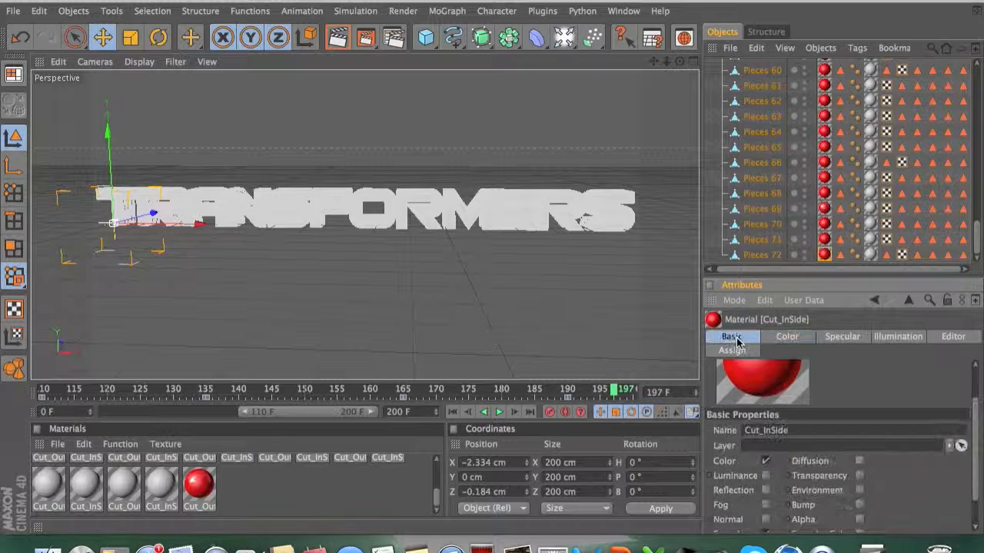
{"action": "scroll", "coordinate": [978, 448], "scroll_direction": "down", "scroll_amount": 2}
{"action": "scroll", "coordinate": [978, 447], "scroll_direction": "down", "scroll_amount": 1}
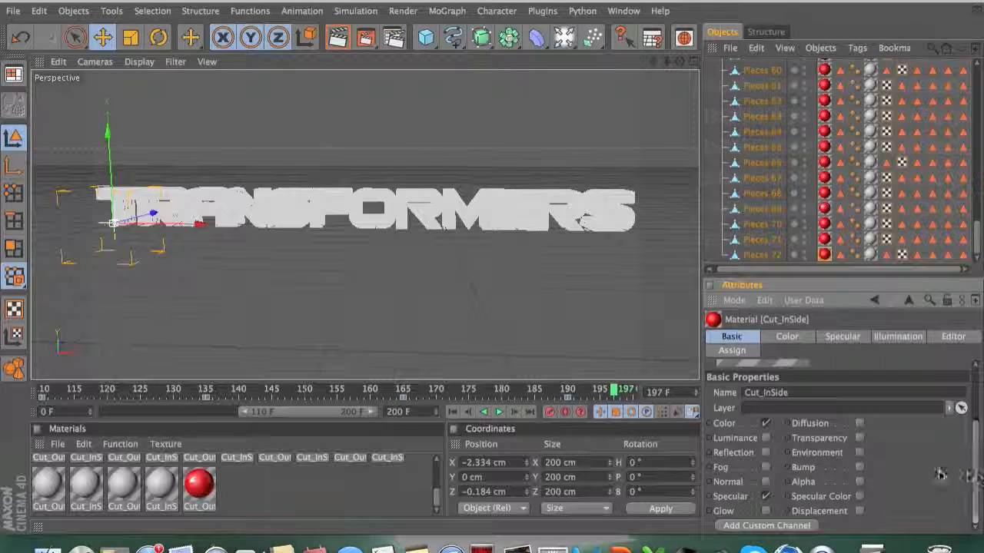
{"action": "left_click", "coordinate": [770, 454]}
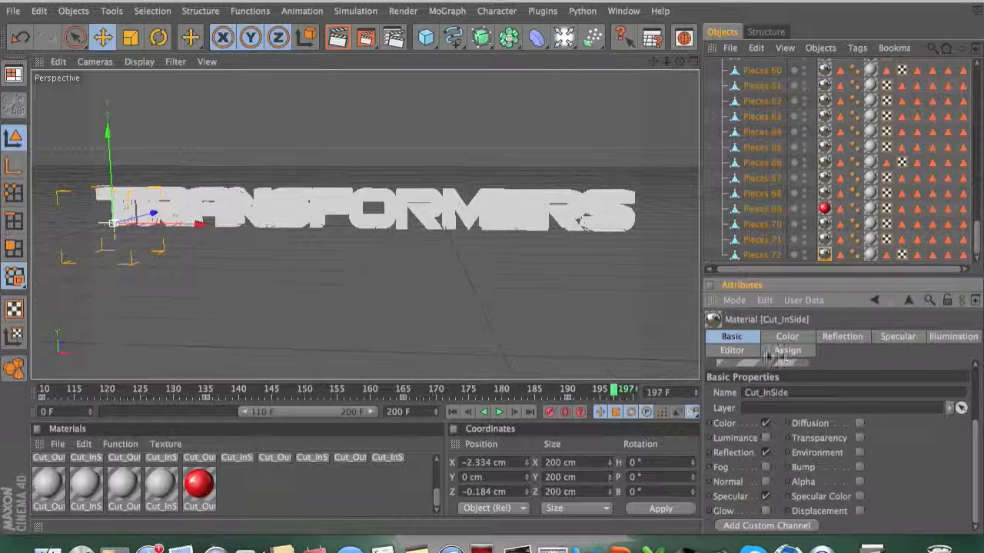
{"action": "left_click", "coordinate": [841, 338]}
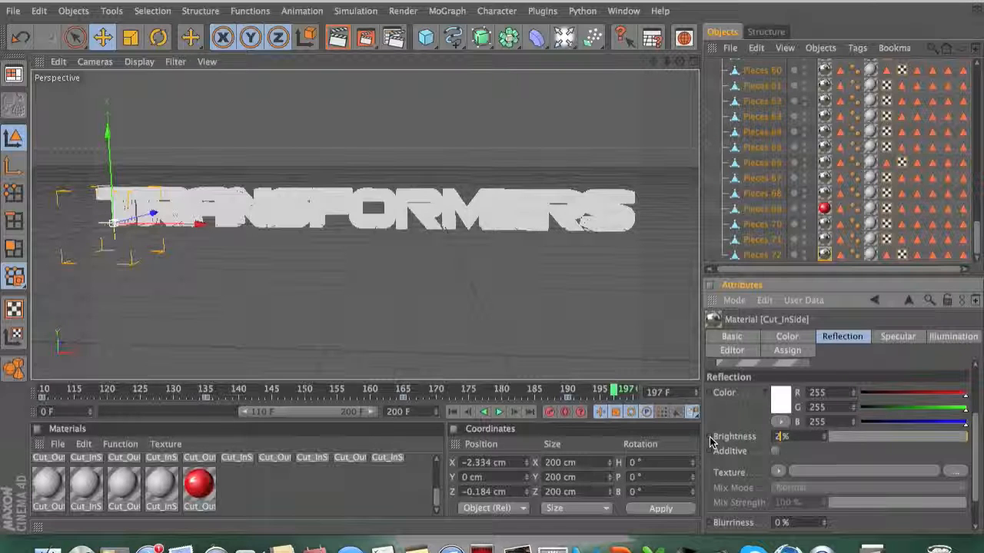
{"action": "key", "text": "Return"}
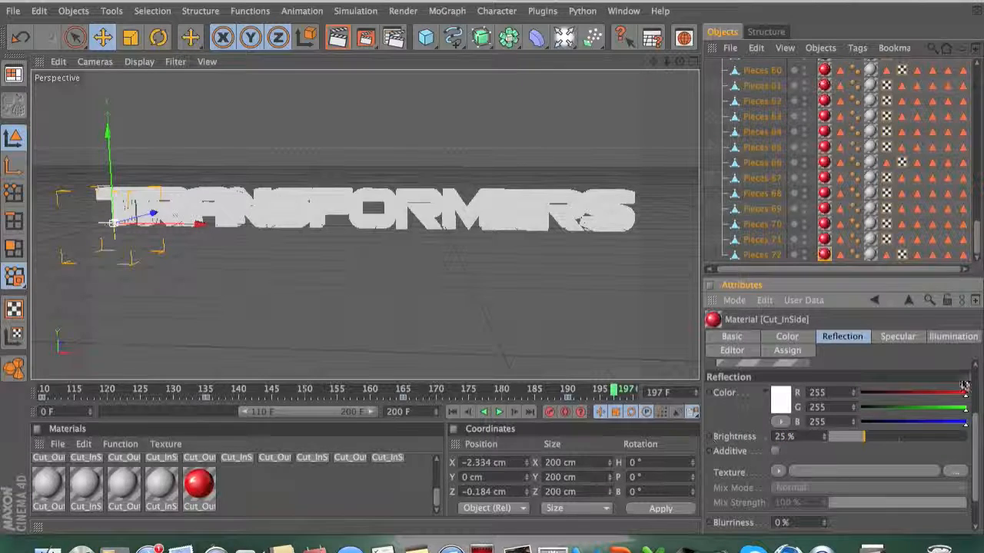
Step: Select the Cut_OutSide material tag on Pieces 4 and set that material's color to red (R 255, G 0, B 0)
{"action": "scroll", "coordinate": [970, 399], "scroll_direction": "up", "scroll_amount": 3}
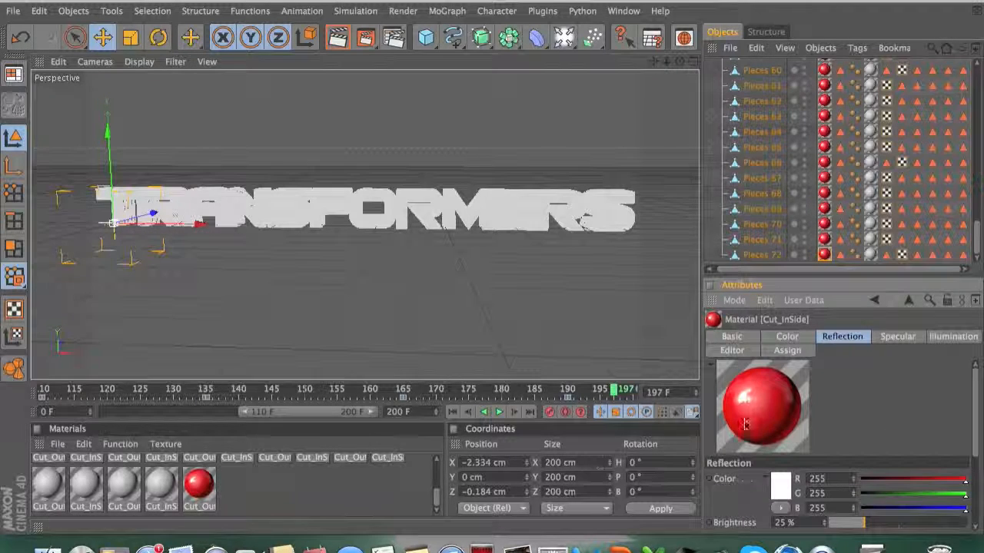
{"action": "scroll", "coordinate": [970, 177], "scroll_direction": "up", "scroll_amount": 5}
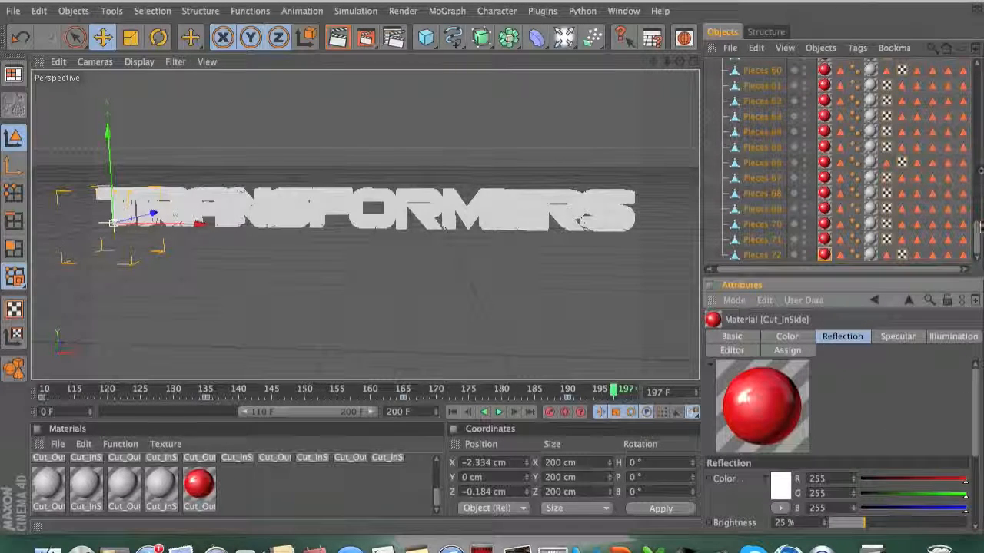
{"action": "scroll", "coordinate": [970, 177], "scroll_direction": "up", "scroll_amount": 15}
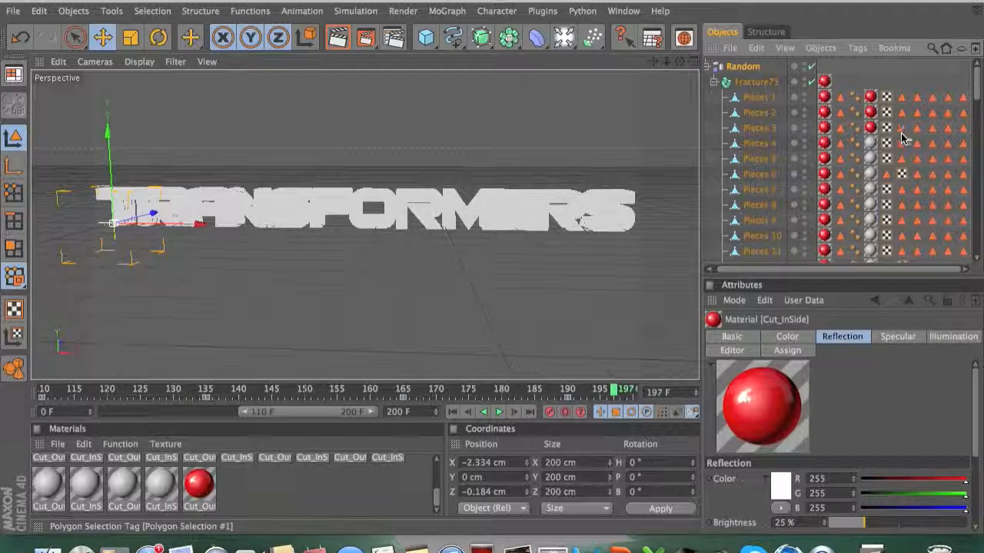
{"action": "left_click", "coordinate": [869, 143]}
{"action": "left_click", "coordinate": [779, 486]}
{"action": "left_click_drag", "start_coordinate": [788, 437], "coordinate": [792, 422]}
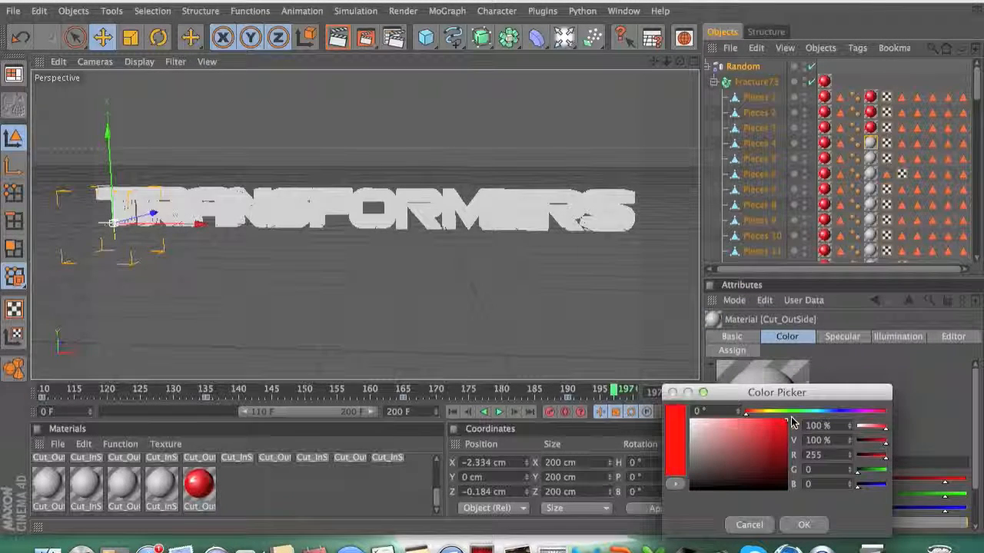
{"action": "left_click", "coordinate": [806, 524]}
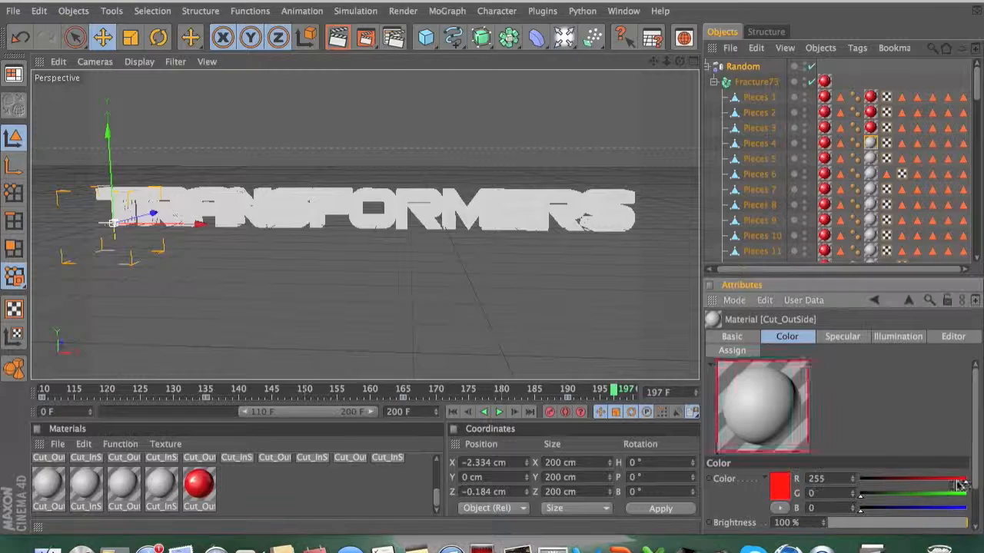
Step: Enable the Reflection channel on the Cut_OutSide material and set its reflection brightness to 25 %
{"action": "left_click", "coordinate": [734, 338]}
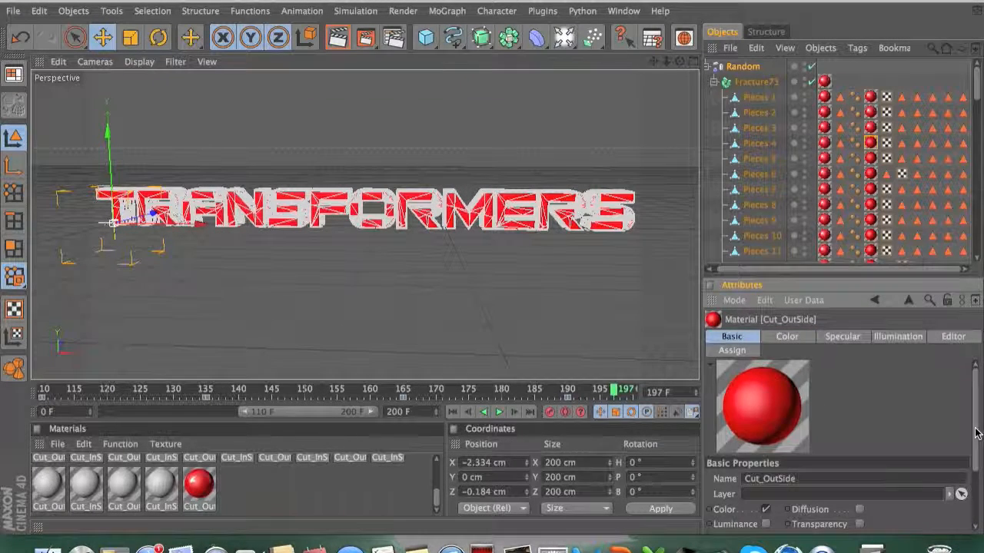
{"action": "left_click_drag", "start_coordinate": [974, 435], "coordinate": [979, 501]}
{"action": "left_click", "coordinate": [766, 454]}
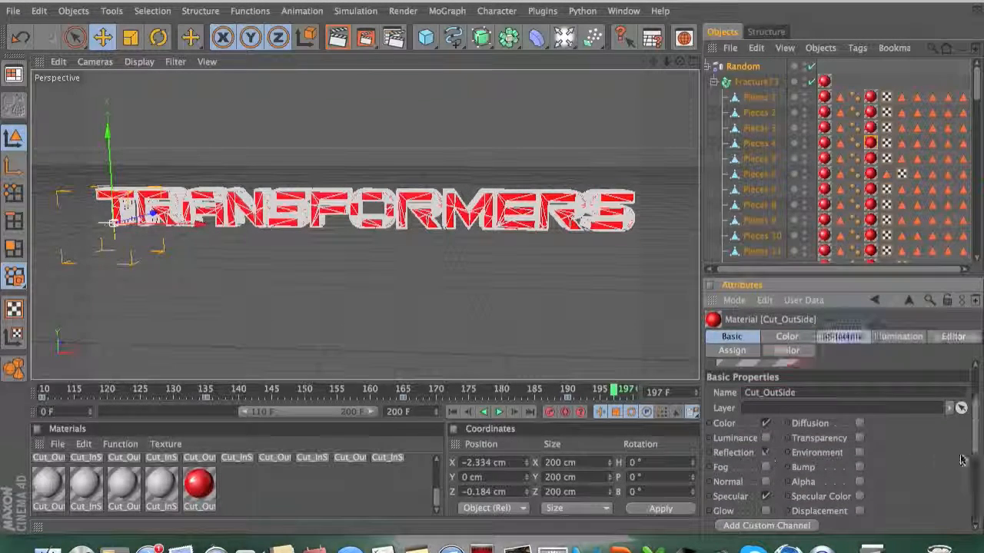
{"action": "left_click", "coordinate": [840, 341]}
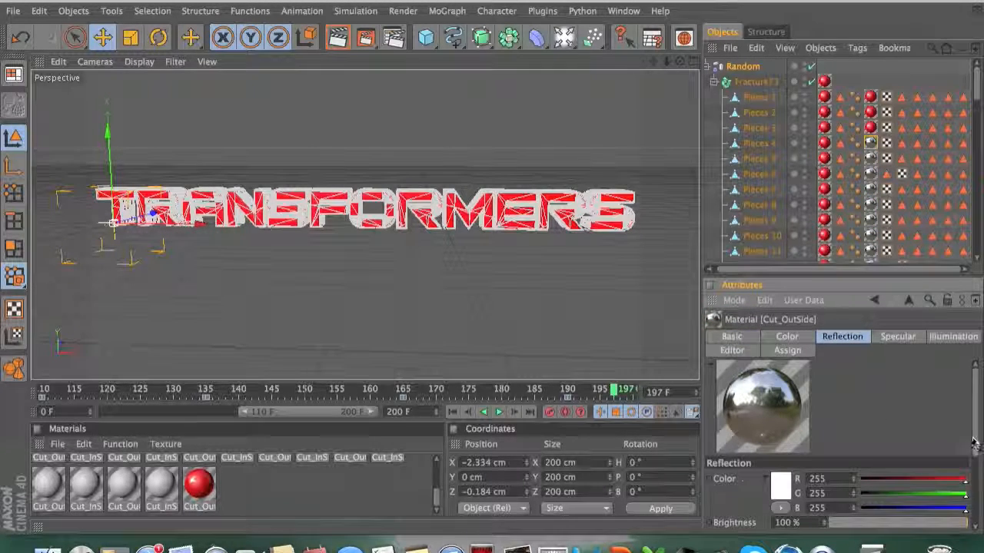
{"action": "left_click_drag", "start_coordinate": [978, 449], "coordinate": [977, 469]}
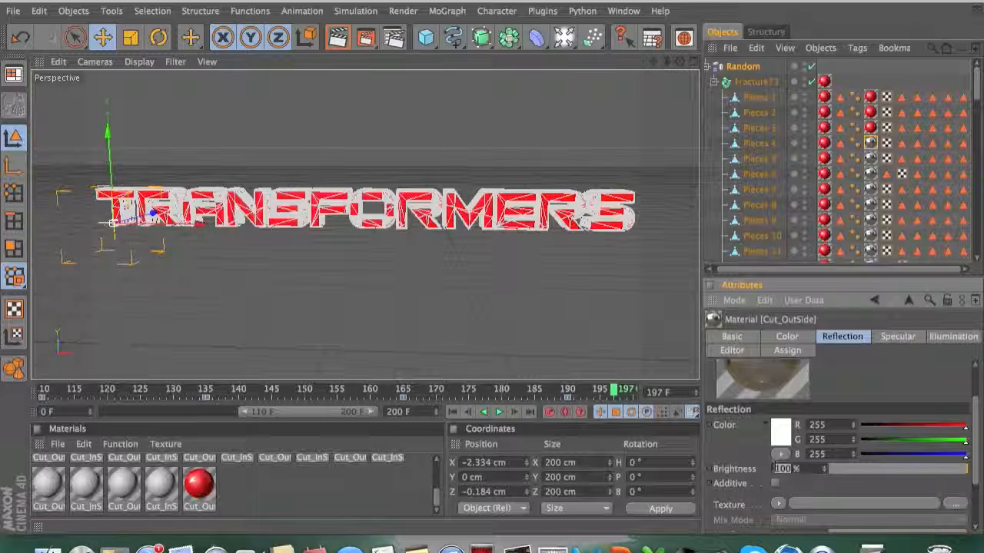
{"action": "key", "text": "Return"}
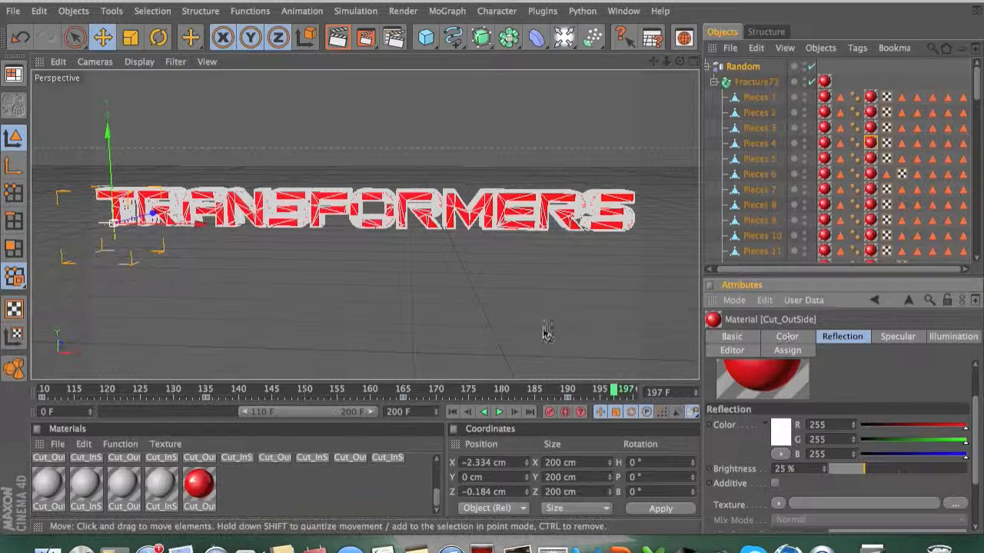
Step: Render the active view to preview the red, reflective logo
{"action": "left_click", "coordinate": [498, 279]}
{"action": "left_click", "coordinate": [338, 40]}
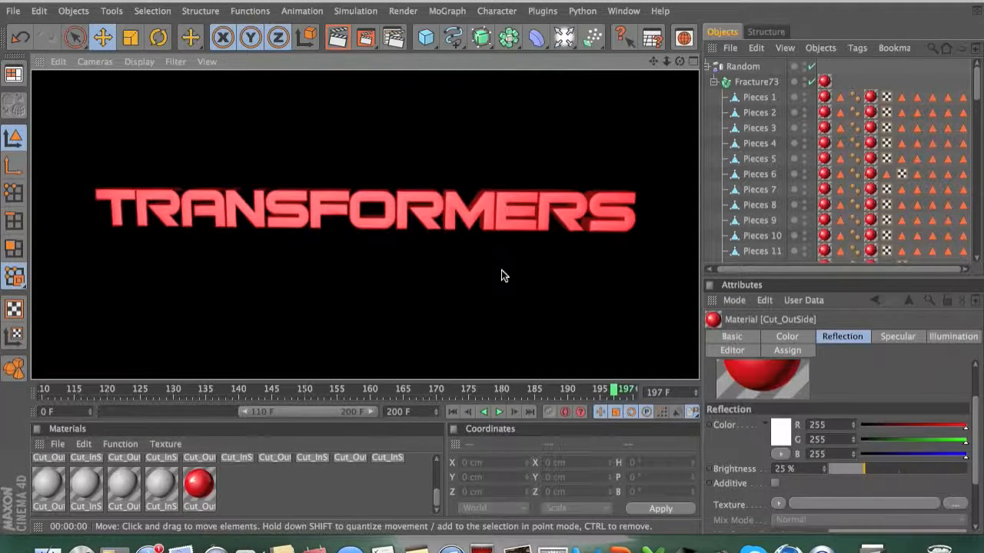
{"action": "left_click", "coordinate": [364, 127]}
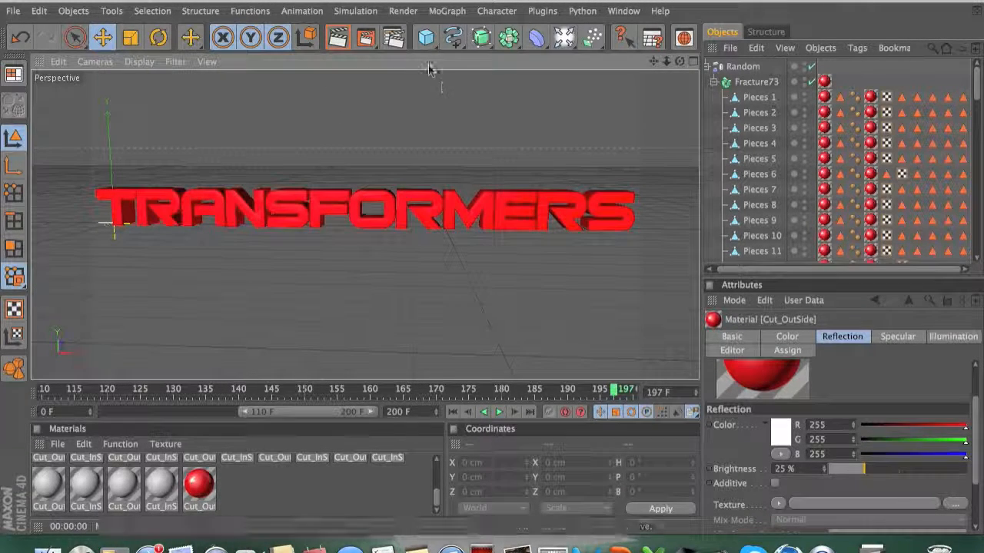
Step: Add a floor plane and set its width and height to 99999 cm
{"action": "left_click_drag", "start_coordinate": [426, 37], "coordinate": [523, 77]}
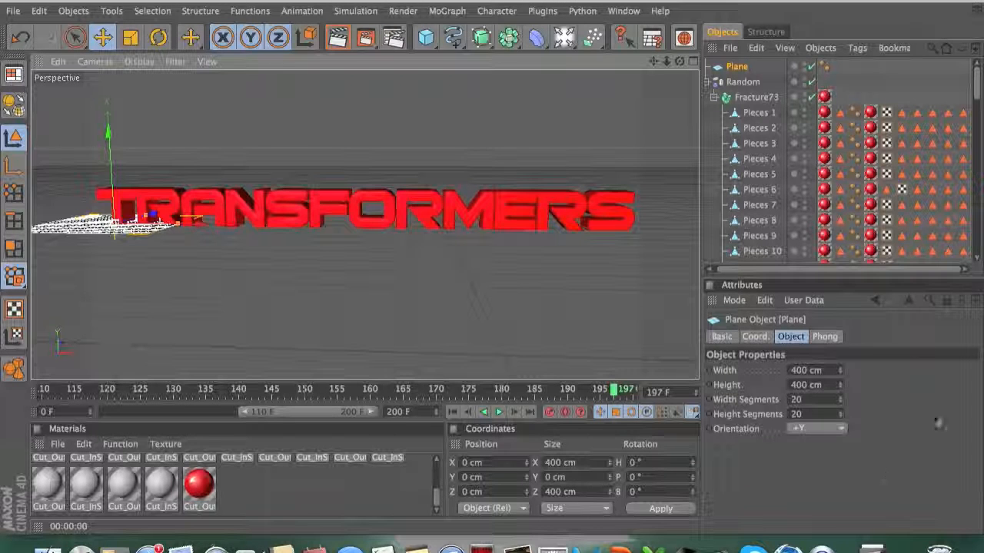
{"action": "left_click", "coordinate": [788, 371]}
{"action": "type", "text": "99999"}
{"action": "key", "text": "Tab"}
{"action": "type", "text": "99999"}
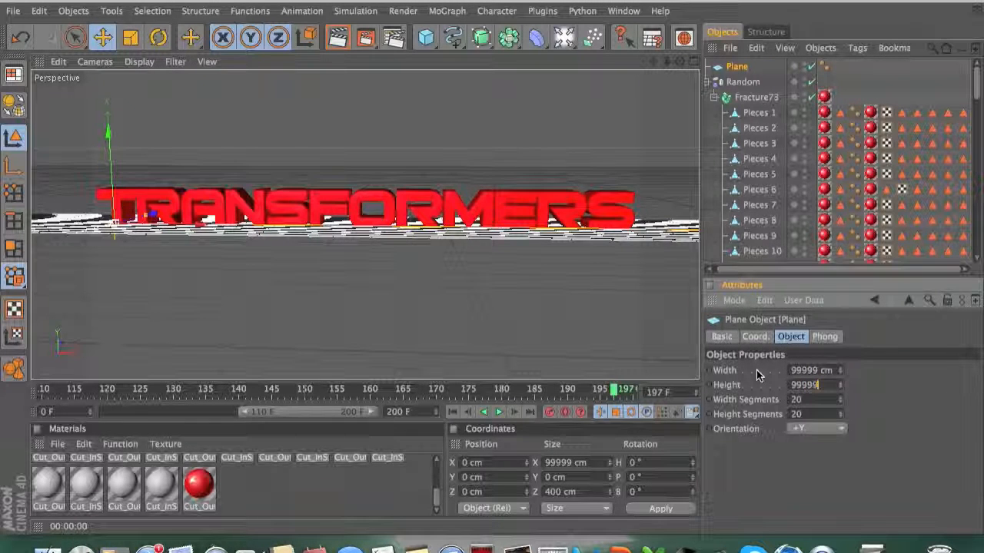
{"action": "key", "text": "Return"}
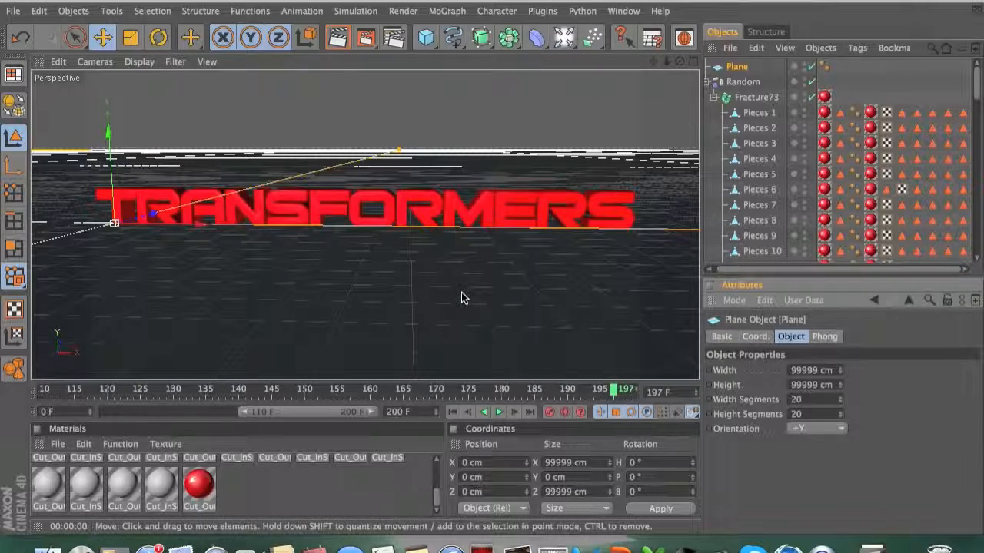
Step: Create a new material and set its color to white (R 255, G 255, B 255)
{"action": "double_click", "coordinate": [259, 492]}
{"action": "double_click", "coordinate": [192, 489]}
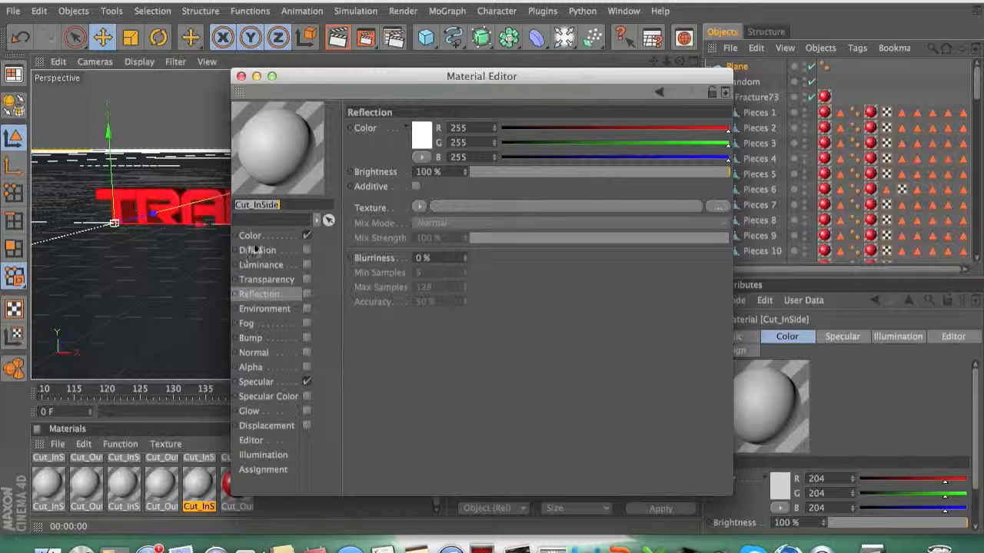
{"action": "left_click", "coordinate": [251, 237]}
{"action": "left_click", "coordinate": [419, 142]}
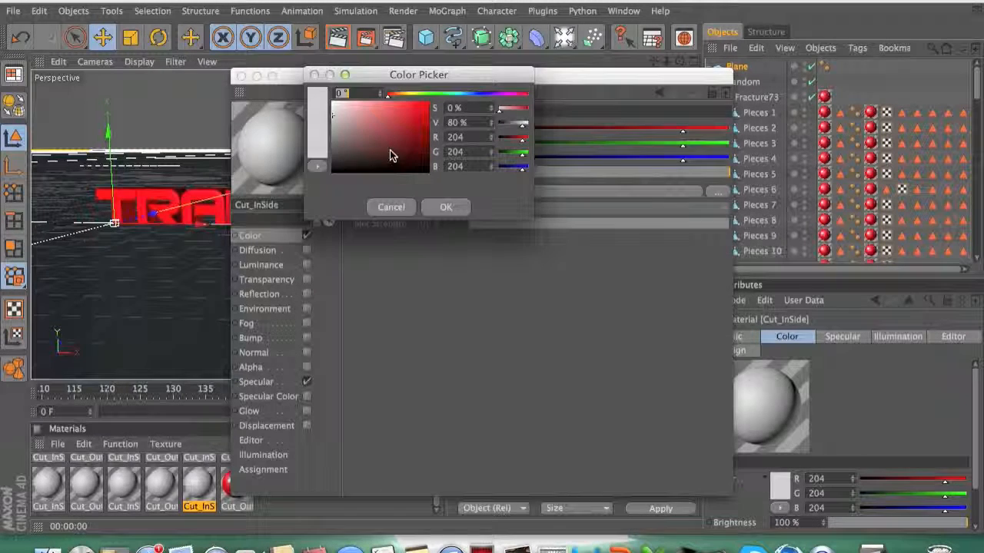
{"action": "left_click_drag", "start_coordinate": [343, 106], "coordinate": [328, 94]}
{"action": "left_click", "coordinate": [446, 207]}
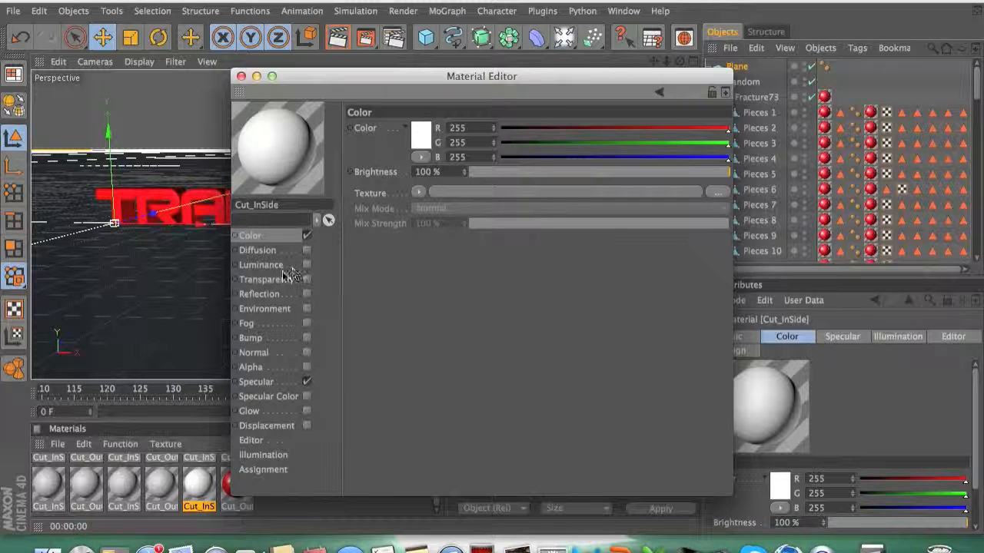
Step: Enable reflection on the new white material with 20 % brightness and apply it to the plane
{"action": "left_click", "coordinate": [274, 296]}
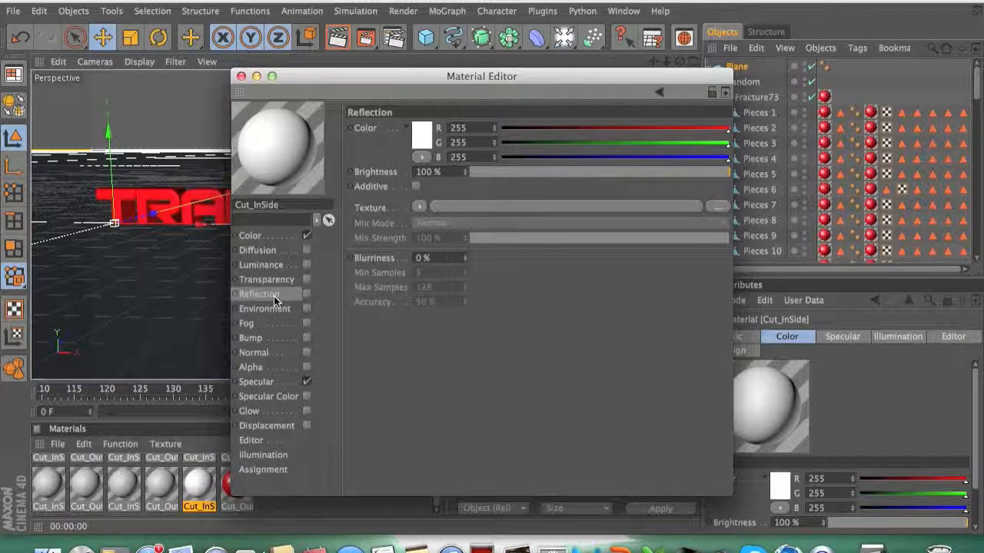
{"action": "left_click", "coordinate": [307, 295]}
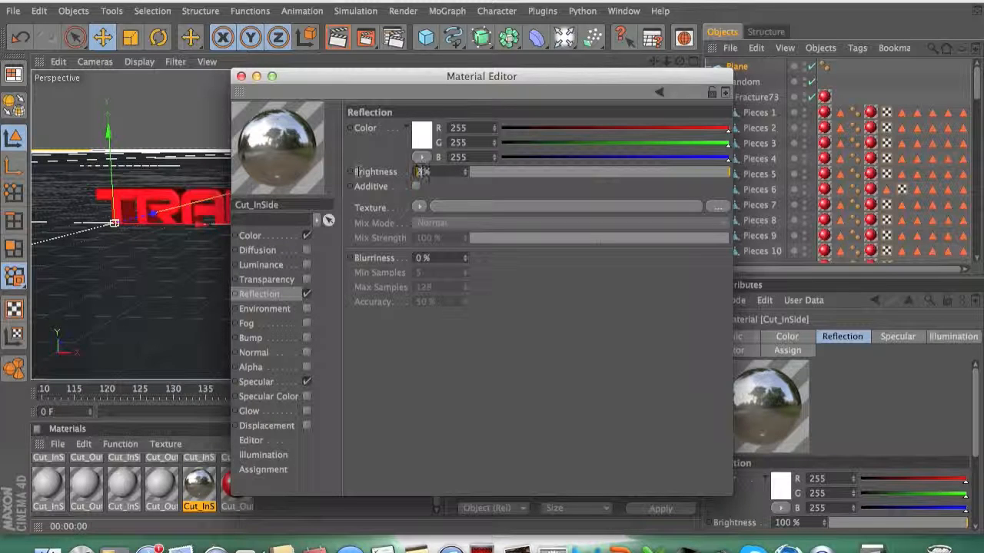
{"action": "key", "text": "Return"}
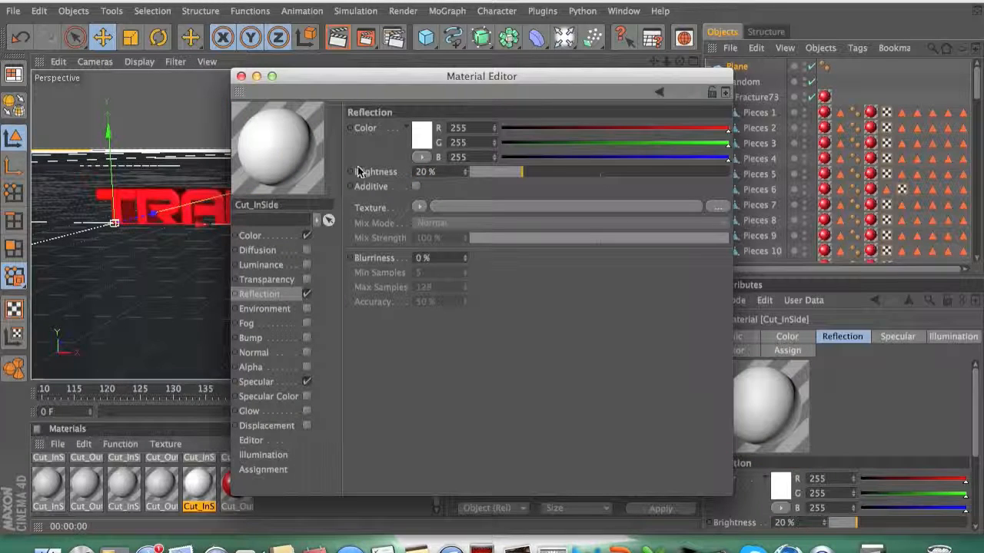
{"action": "left_click", "coordinate": [240, 76]}
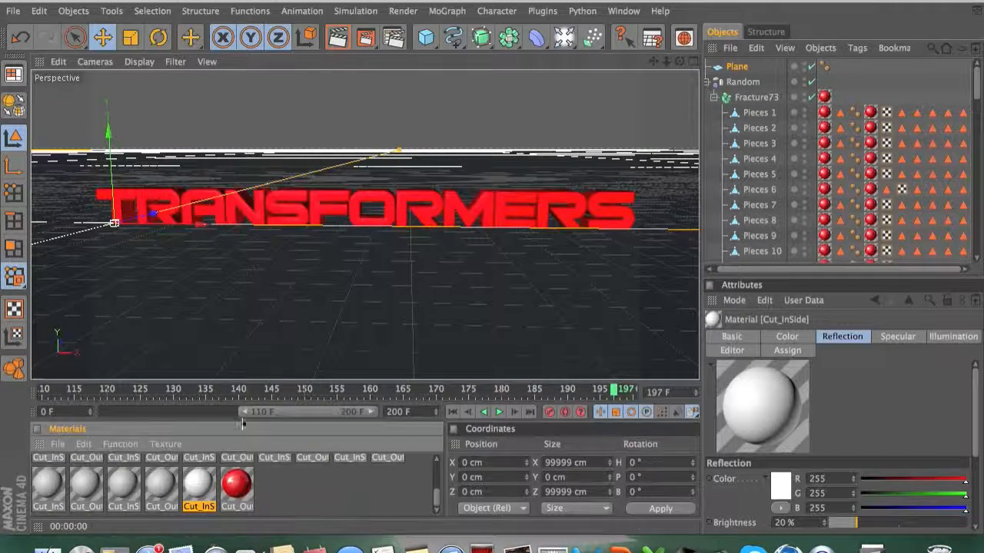
{"action": "left_click_drag", "start_coordinate": [195, 501], "coordinate": [245, 286]}
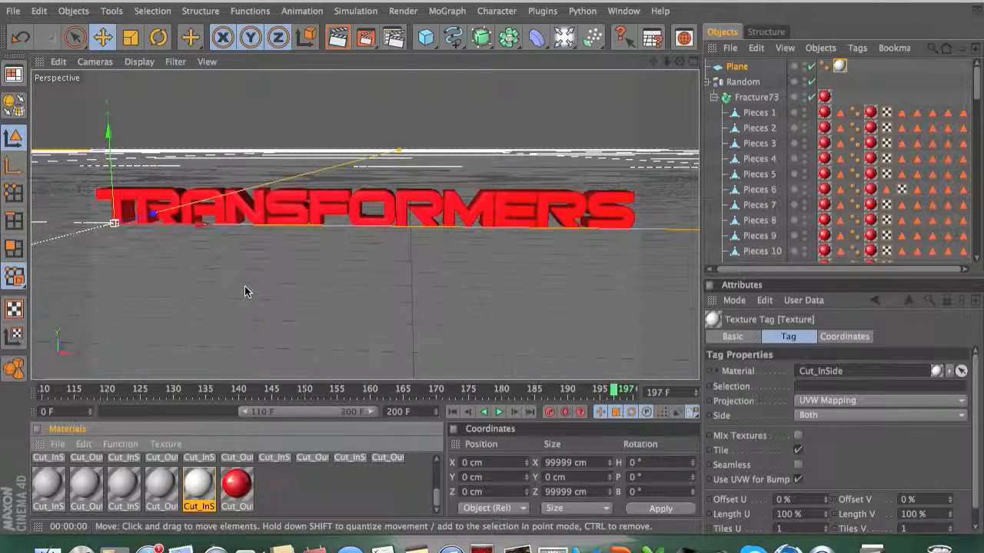
Step: Add four omni lights and position them around the logo, two low in front and two high above
{"action": "left_click", "coordinate": [563, 38]}
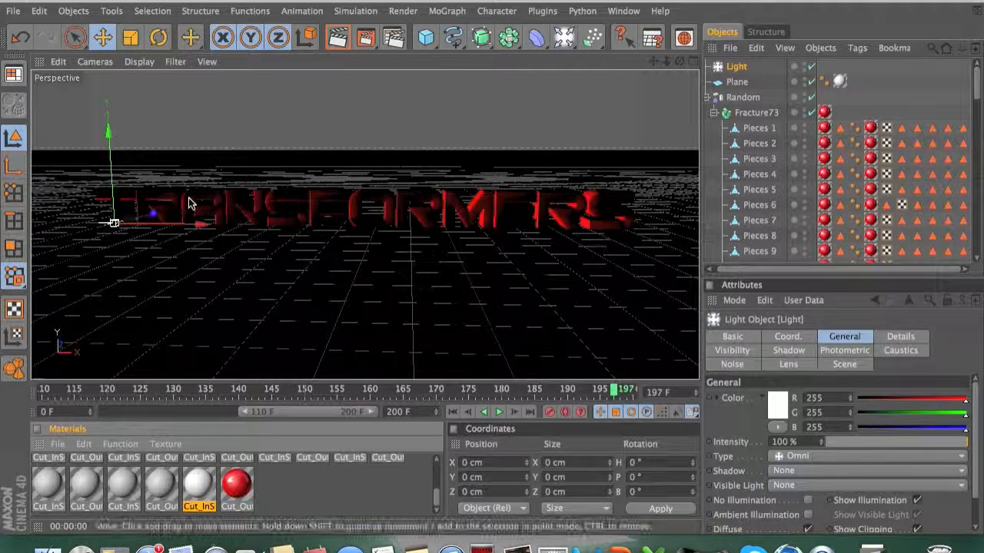
{"action": "left_click_drag", "start_coordinate": [112, 223], "coordinate": [219, 265]}
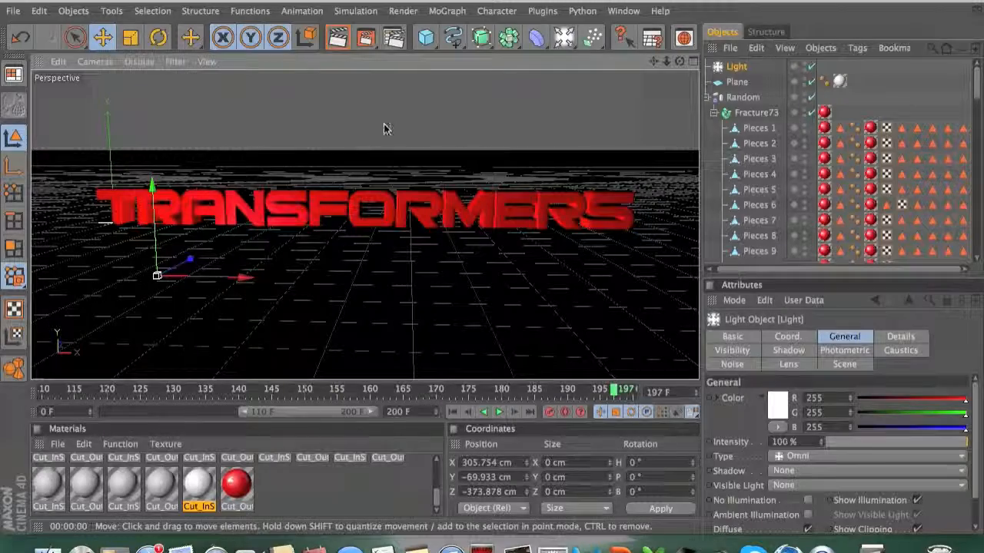
{"action": "left_click", "coordinate": [564, 37]}
{"action": "left_click_drag", "start_coordinate": [115, 225], "coordinate": [505, 279]}
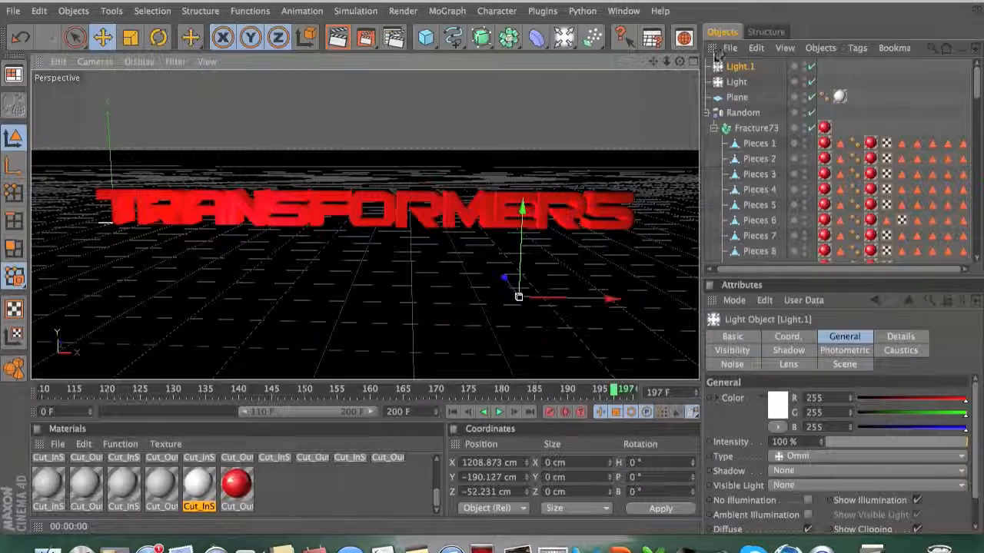
{"action": "left_click", "coordinate": [565, 38]}
{"action": "left_click_drag", "start_coordinate": [114, 224], "coordinate": [206, 97]}
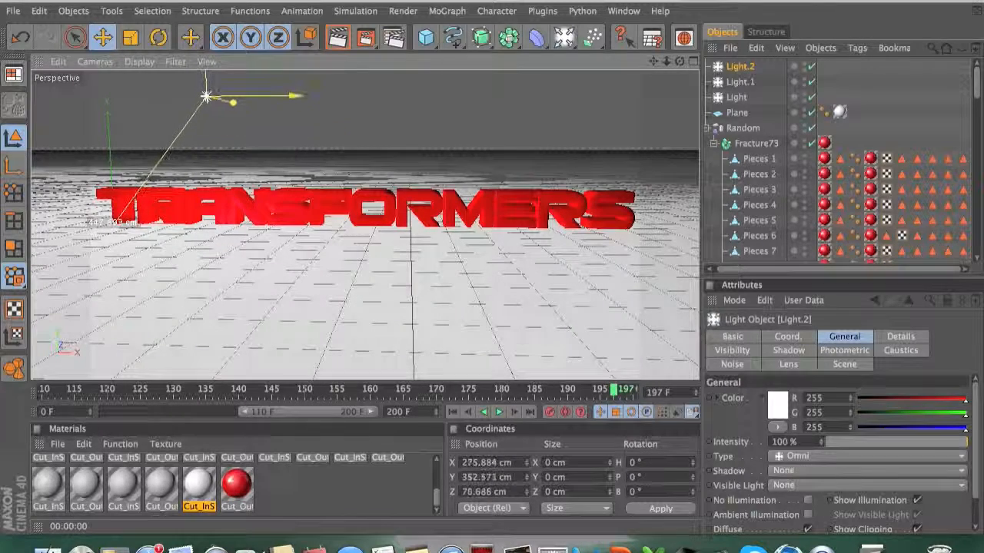
{"action": "left_click", "coordinate": [565, 38]}
{"action": "left_click_drag", "start_coordinate": [114, 224], "coordinate": [508, 96]}
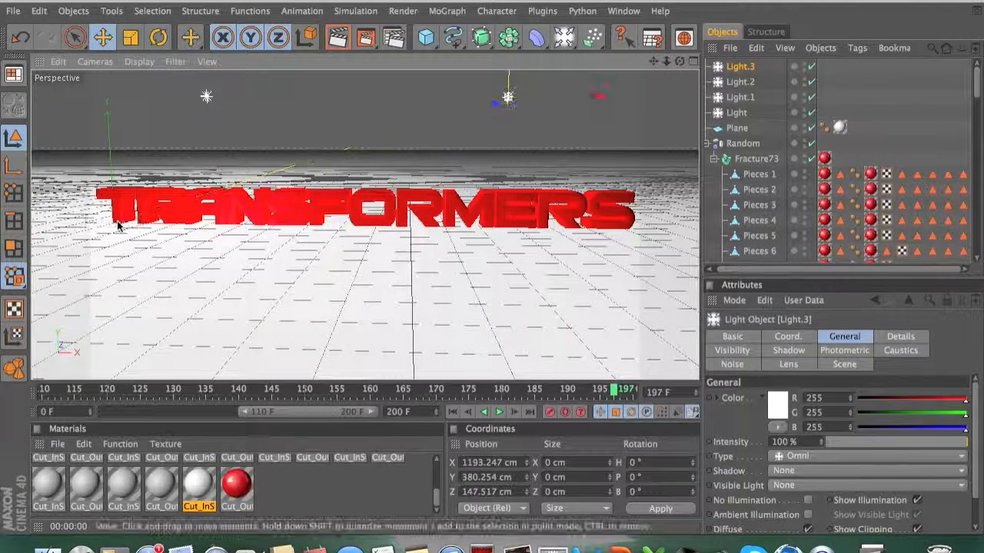
Step: Render the lit scene, rewind the timeline to frame 0 and play the animation
{"action": "left_click", "coordinate": [337, 38]}
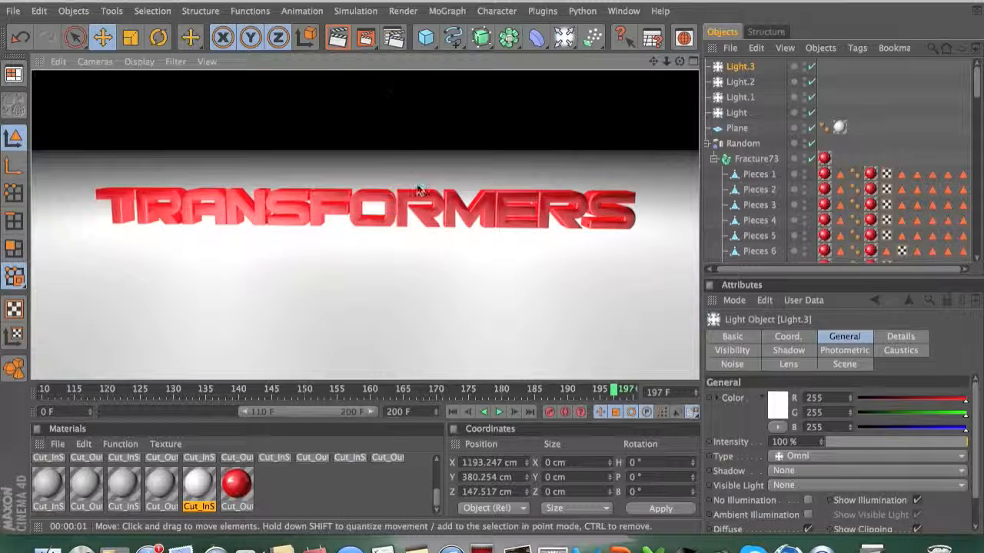
{"action": "left_click_drag", "start_coordinate": [553, 334], "coordinate": [537, 329]}
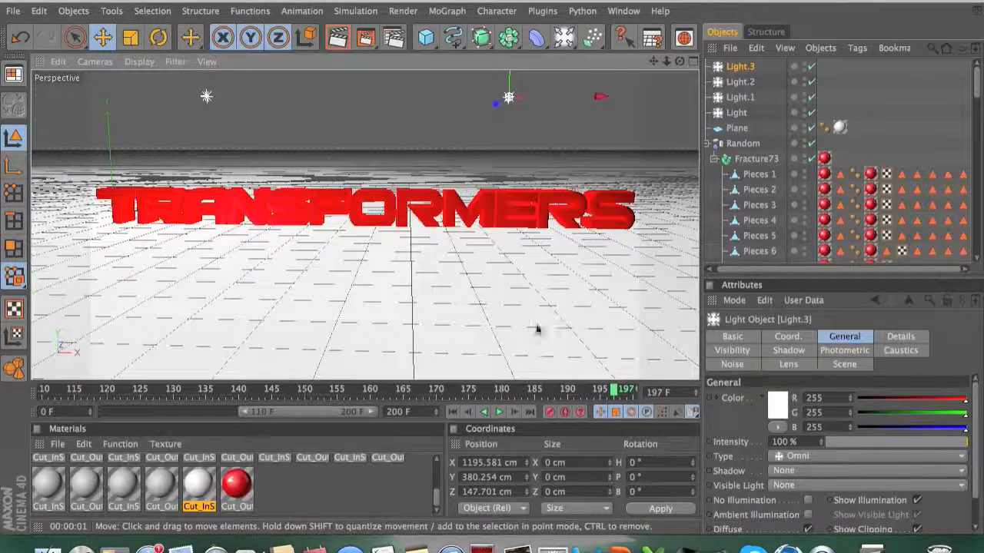
{"action": "left_click_drag", "start_coordinate": [613, 390], "coordinate": [6, 390]}
{"action": "left_click_drag", "start_coordinate": [264, 413], "coordinate": [80, 415]}
{"action": "left_click", "coordinate": [42, 394]}
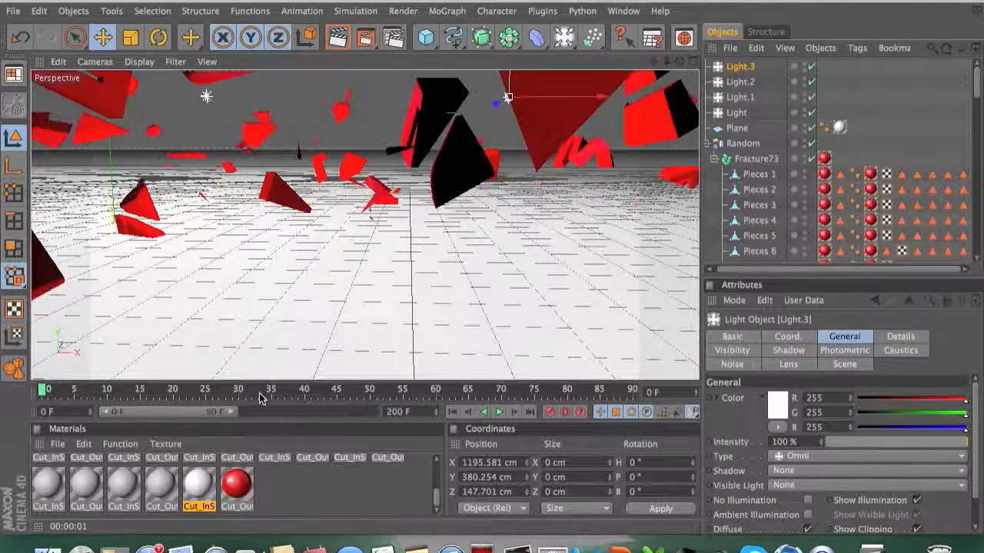
{"action": "left_click", "coordinate": [498, 413]}
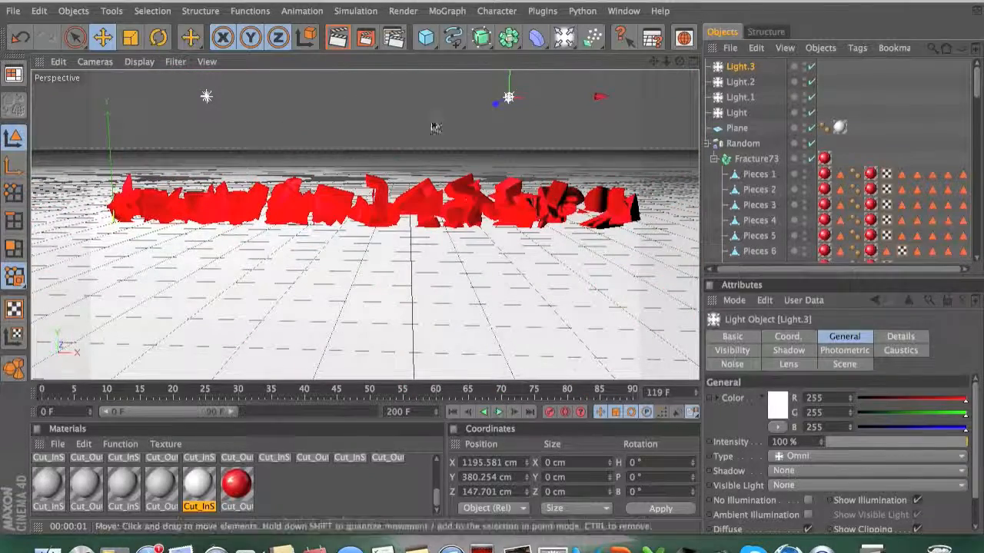
Step: Render the view again and replay the shattering animation from frame 0
{"action": "left_click", "coordinate": [339, 38]}
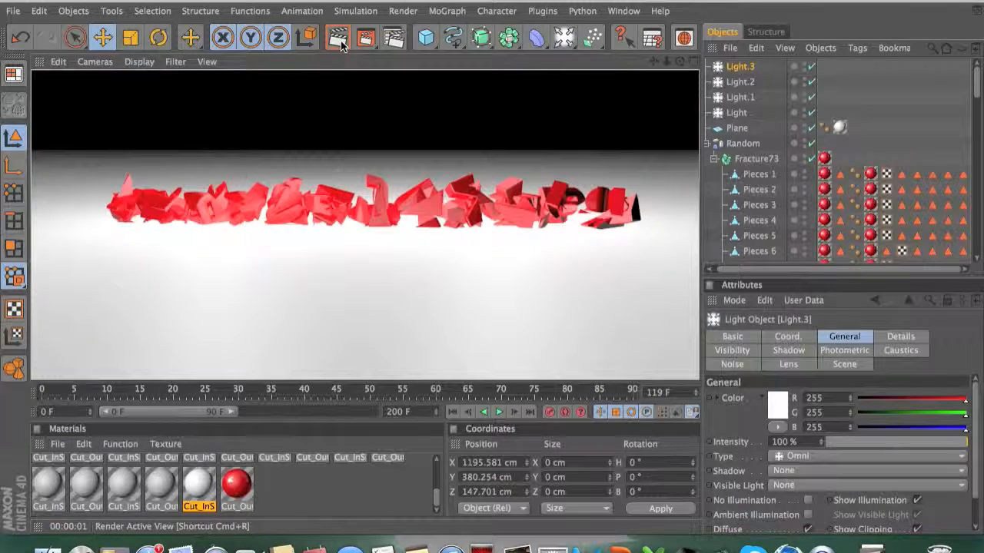
{"action": "left_click", "coordinate": [374, 158]}
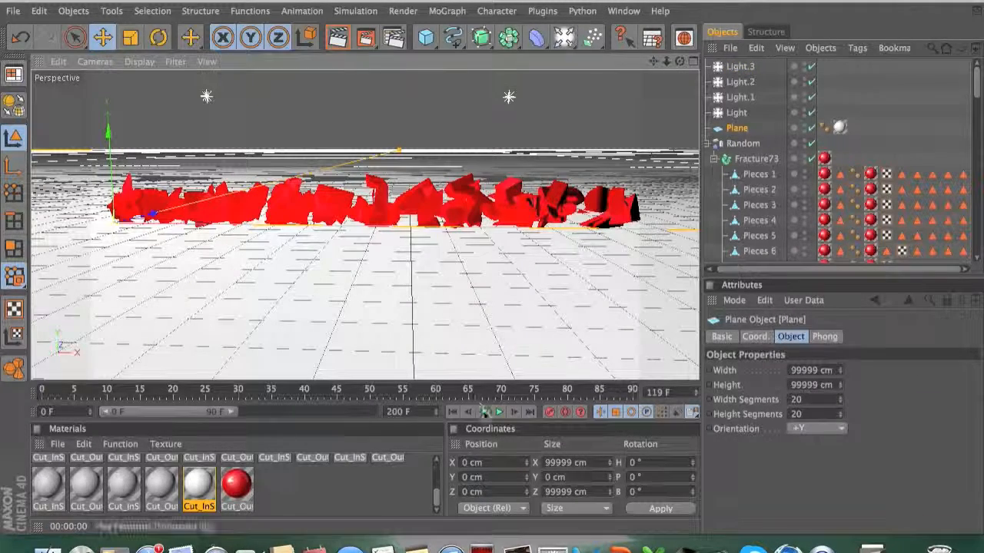
{"action": "left_click", "coordinate": [499, 413]}
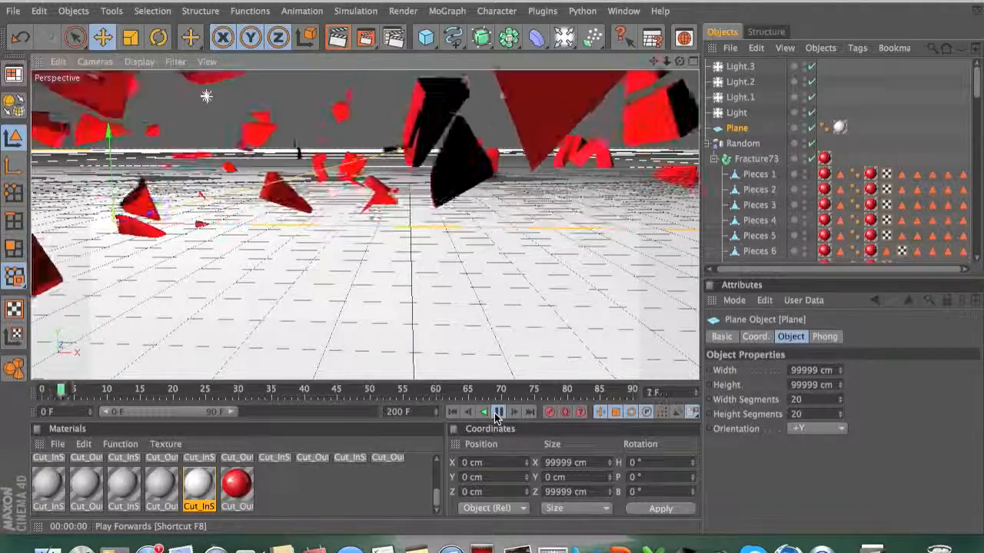
{"action": "left_click", "coordinate": [500, 413]}
{"action": "left_click_drag", "start_coordinate": [154, 392], "coordinate": [42, 392]}
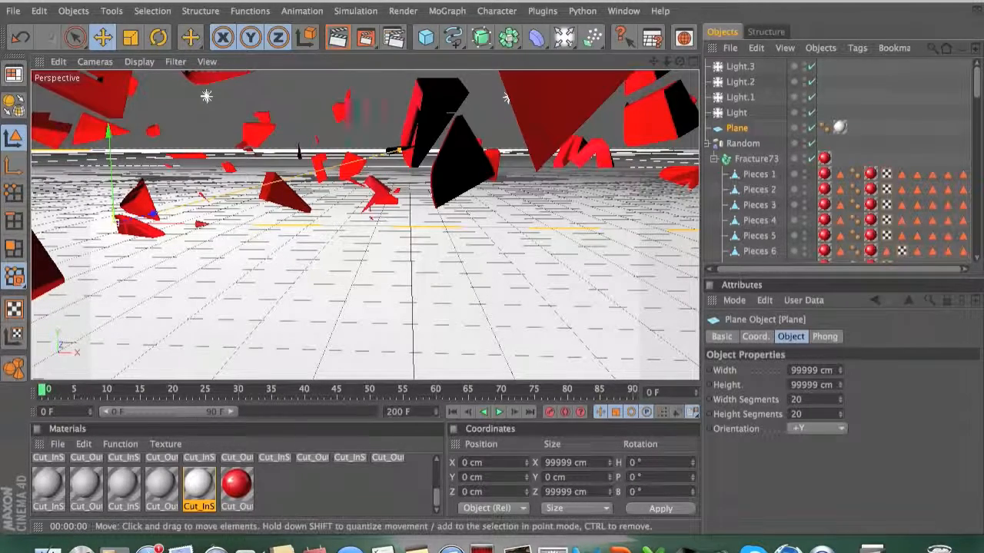
Step: Open the render settings and set the saved output format to QuickTime Movie
{"action": "left_click", "coordinate": [397, 42]}
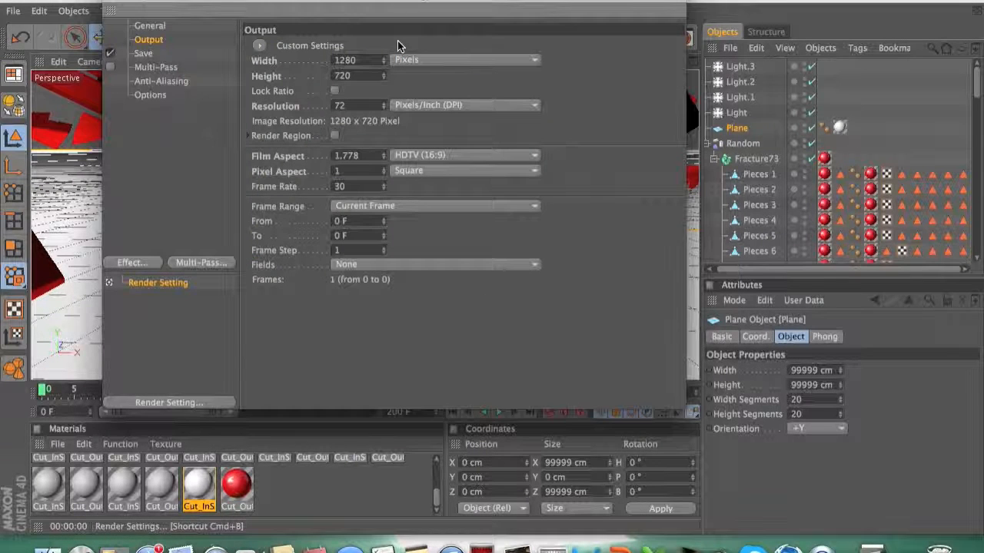
{"action": "left_click", "coordinate": [144, 54]}
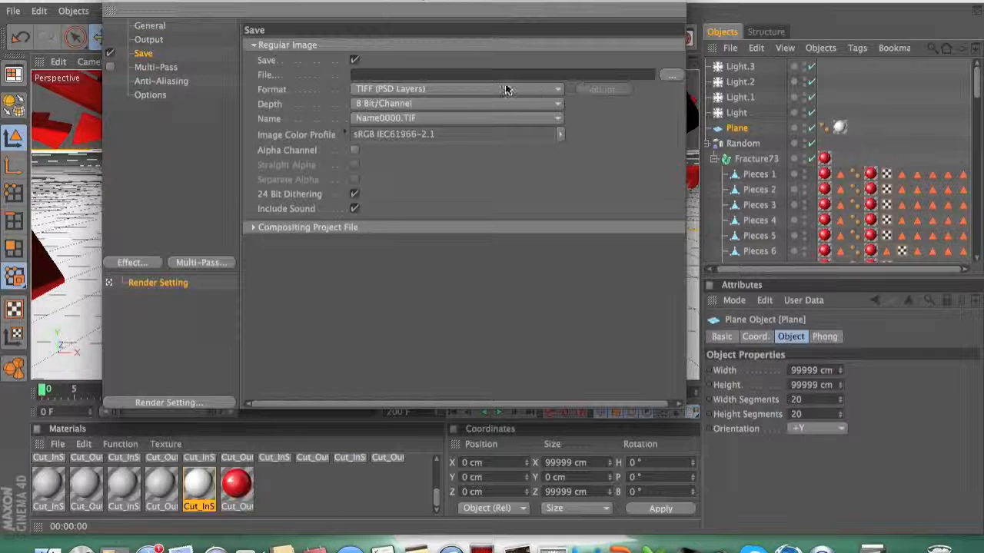
{"action": "left_click", "coordinate": [505, 90]}
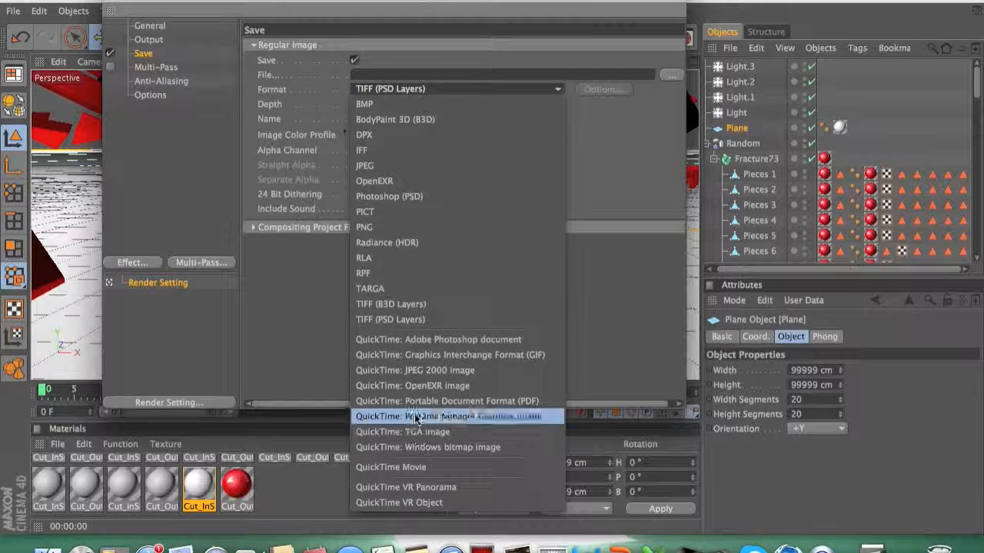
{"action": "left_click", "coordinate": [501, 466]}
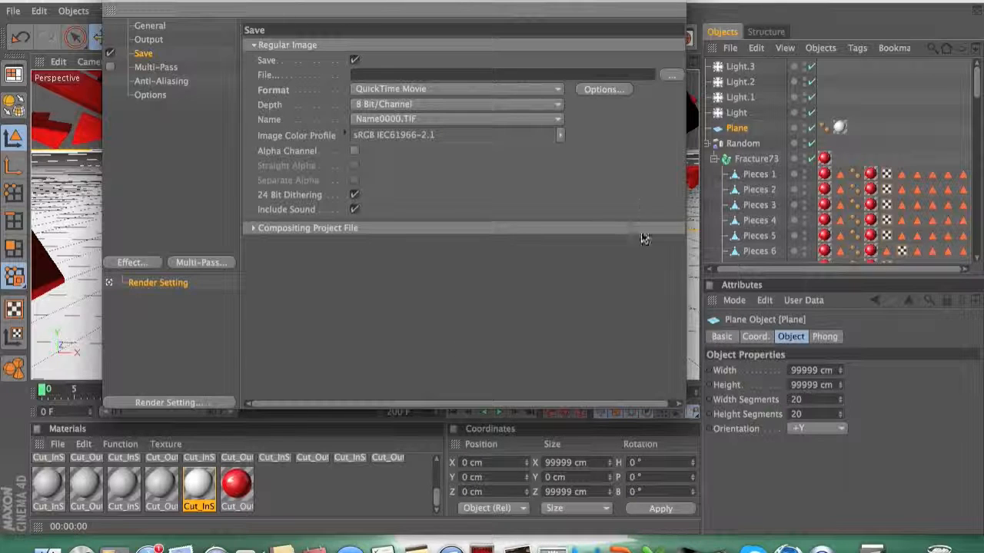
Step: Set the render output frame range to All Frames and close the render settings
{"action": "left_click", "coordinate": [669, 76]}
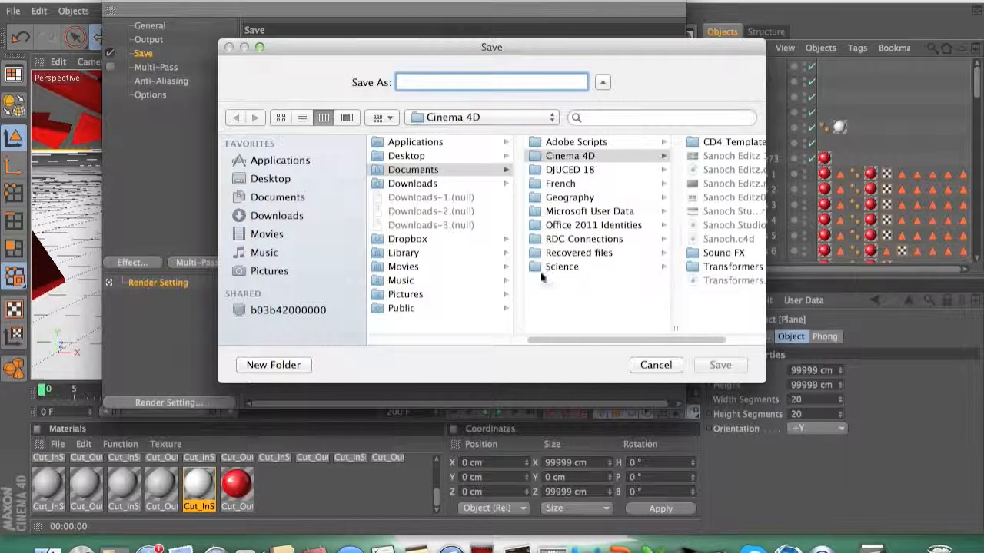
{"action": "left_click", "coordinate": [655, 366]}
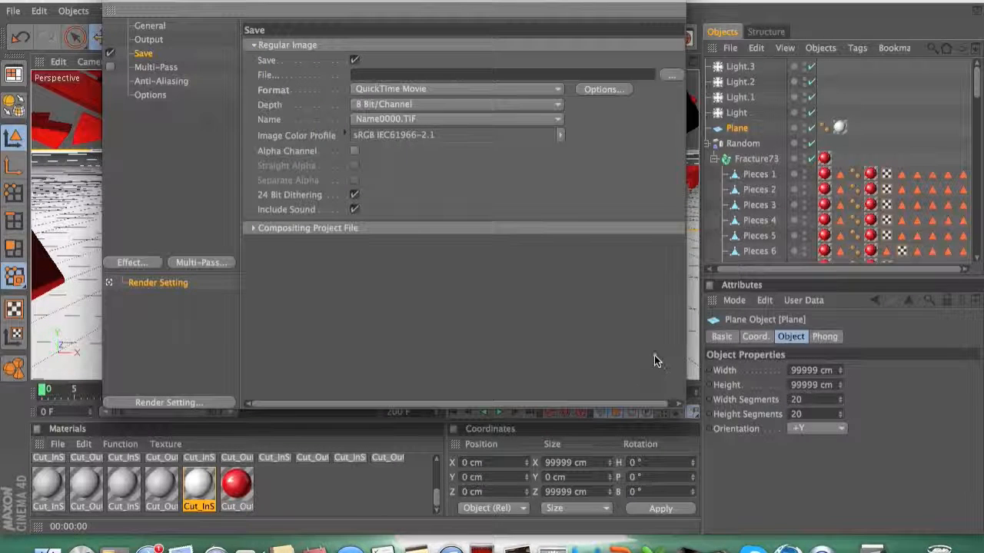
{"action": "left_click", "coordinate": [146, 41]}
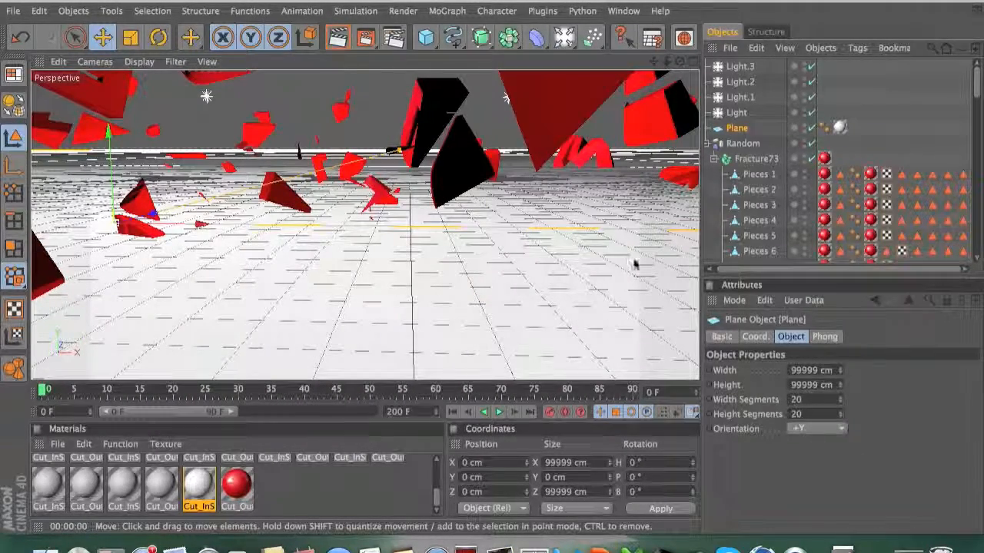
{"action": "left_click", "coordinate": [900, 543]}
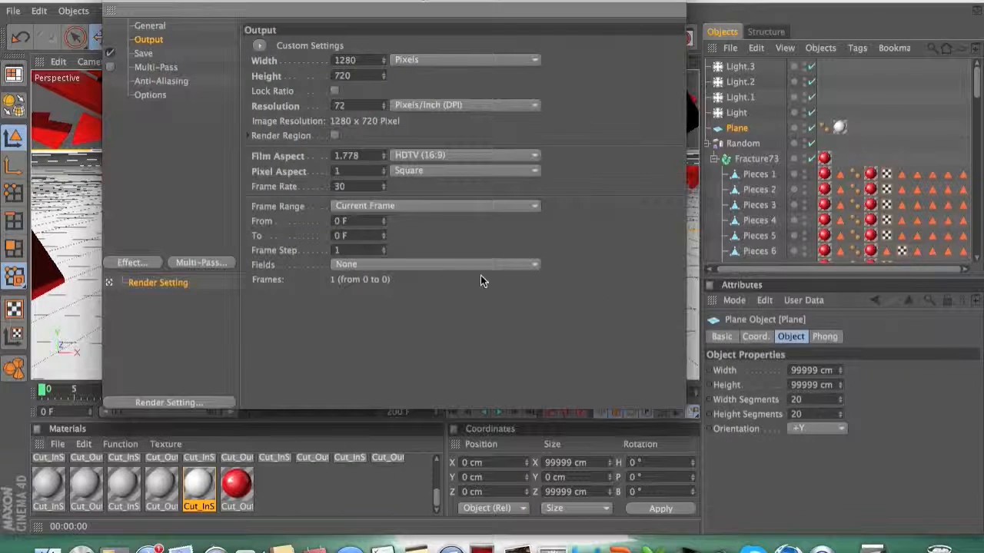
{"action": "left_click", "coordinate": [419, 207]}
{"action": "left_click", "coordinate": [419, 253]}
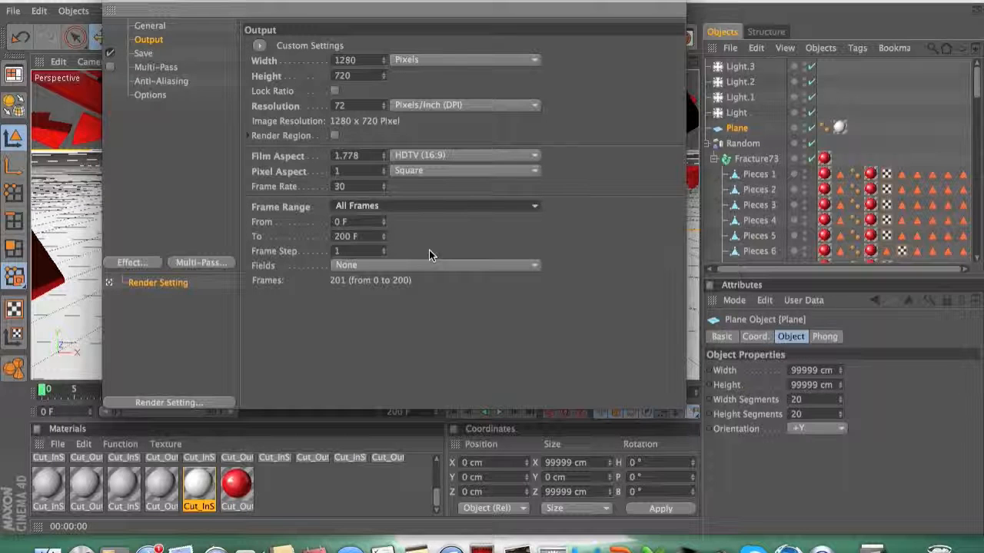
{"action": "left_click", "coordinate": [143, 54]}
{"action": "left_click", "coordinate": [156, 68]}
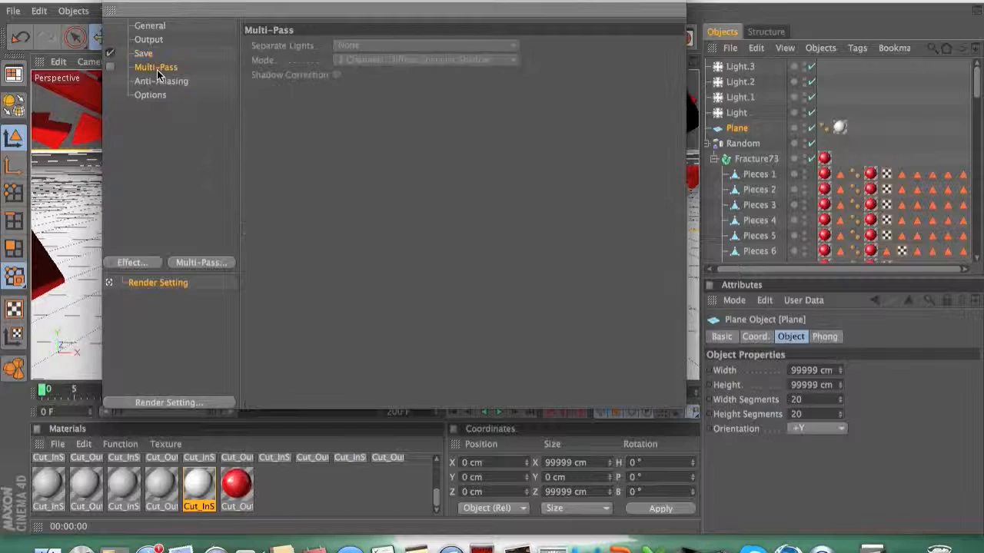
{"action": "left_click", "coordinate": [161, 81]}
{"action": "left_click", "coordinate": [150, 95]}
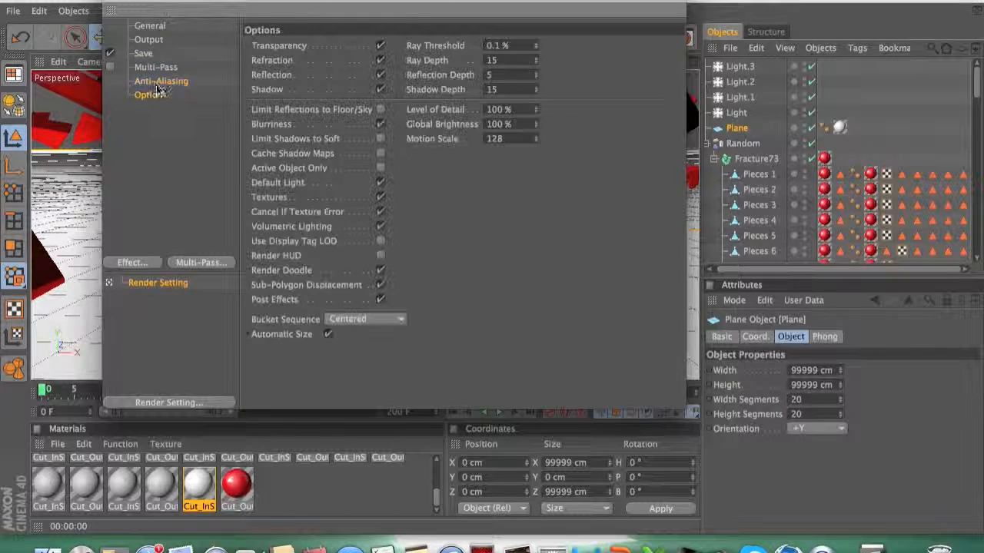
{"action": "left_click", "coordinate": [136, 40]}
{"action": "left_click", "coordinate": [112, 8]}
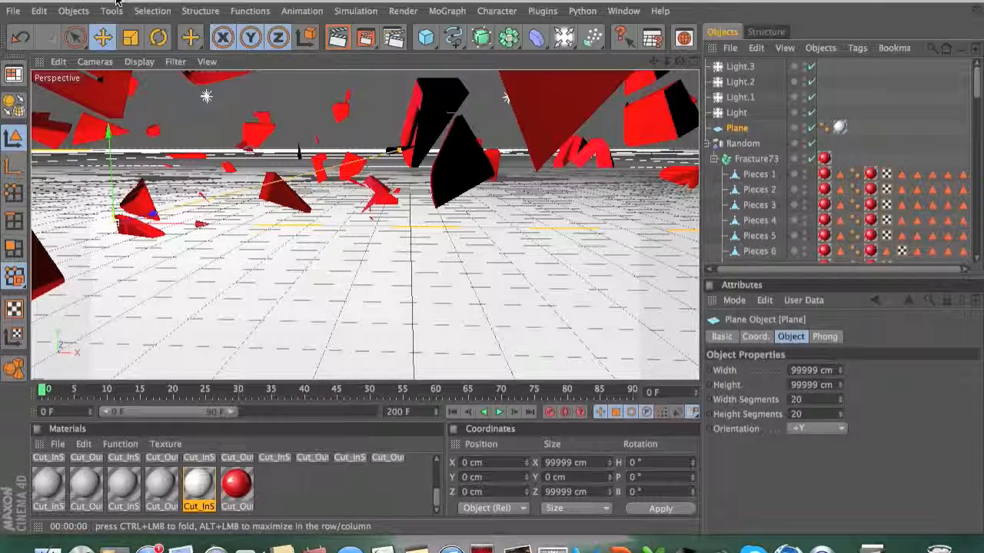
{"action": "left_click", "coordinate": [372, 45]}
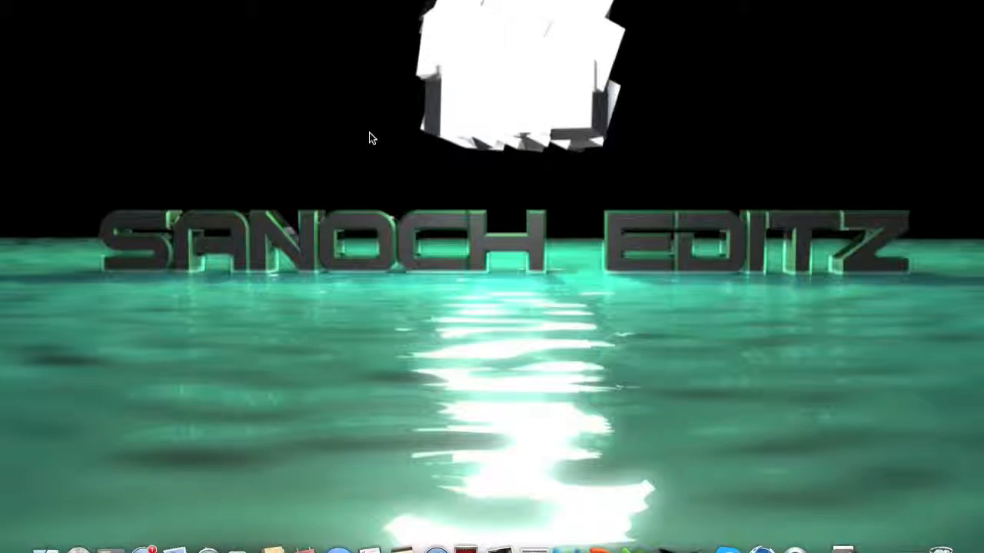
{"action": "key", "text": "F4"}
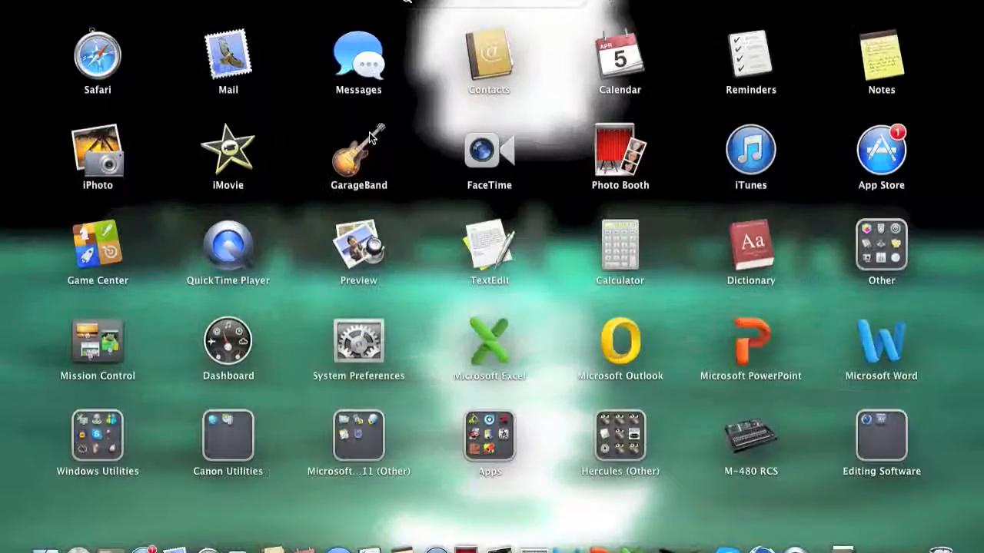
{"action": "left_click", "coordinate": [250, 139]}
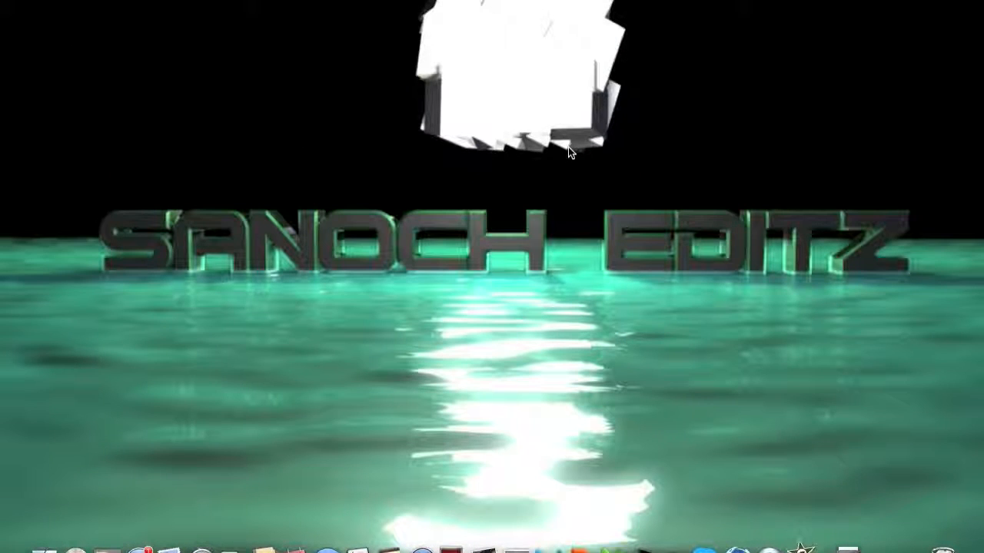